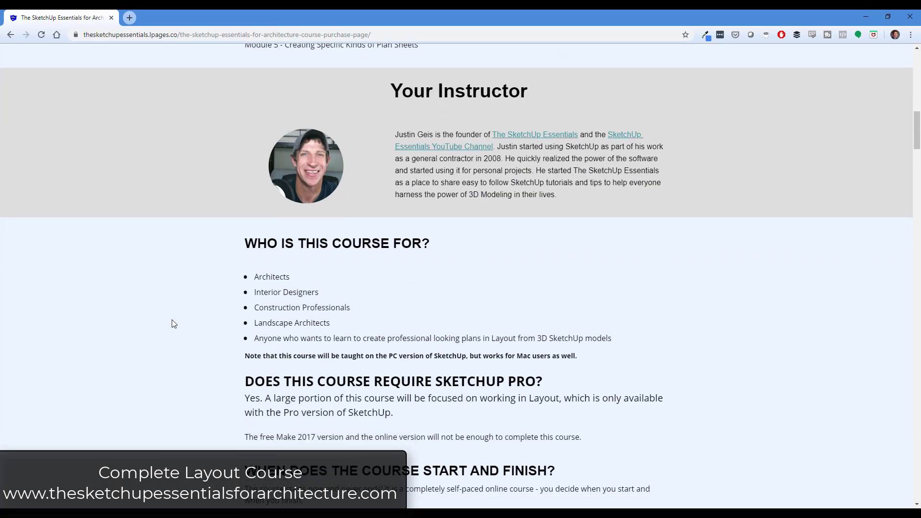
Read through the course page's descriptions of its modules.
{"action": "scroll", "coordinate": [172, 320], "scroll_direction": "down", "scroll_amount": 15}
{"action": "scroll", "coordinate": [174, 320], "scroll_direction": "up", "scroll_amount": 1}
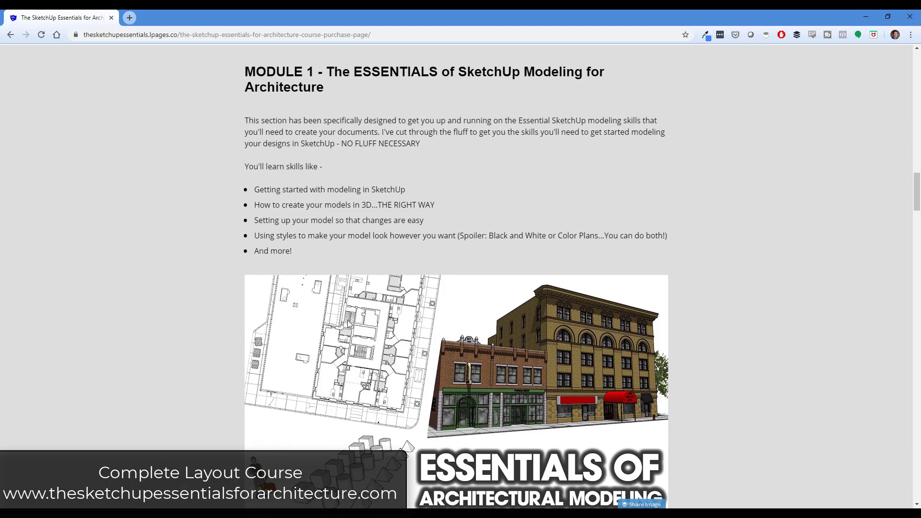
{"action": "scroll", "coordinate": [201, 311], "scroll_direction": "down", "scroll_amount": 10}
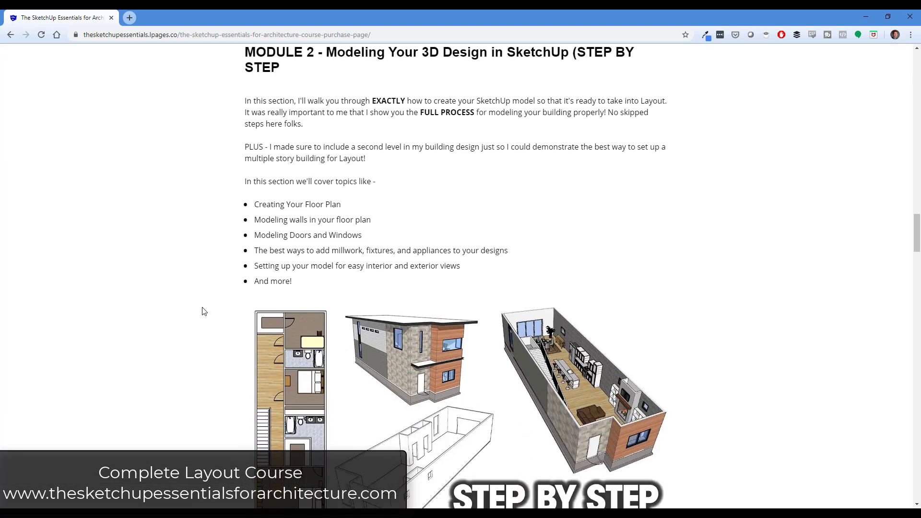
{"action": "scroll", "coordinate": [878, 254], "scroll_direction": "down", "scroll_amount": 3}
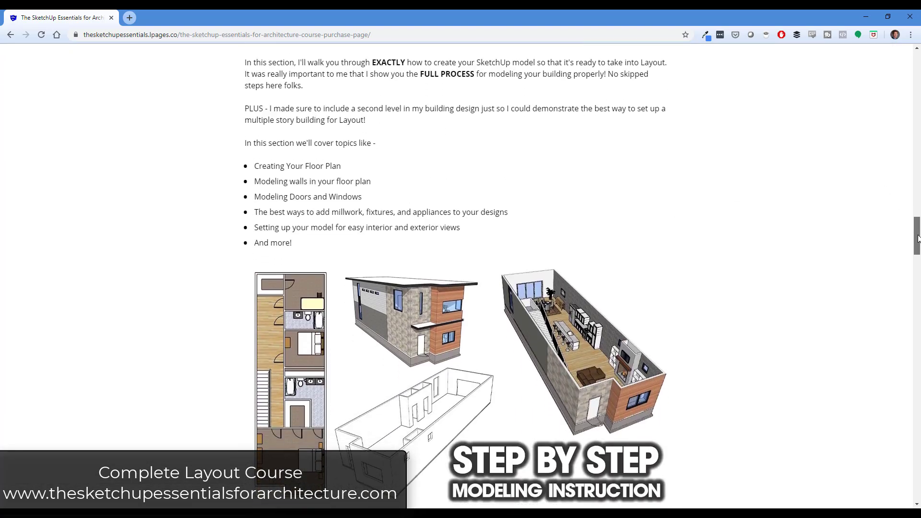
{"action": "scroll", "coordinate": [822, 277], "scroll_direction": "down", "scroll_amount": 15}
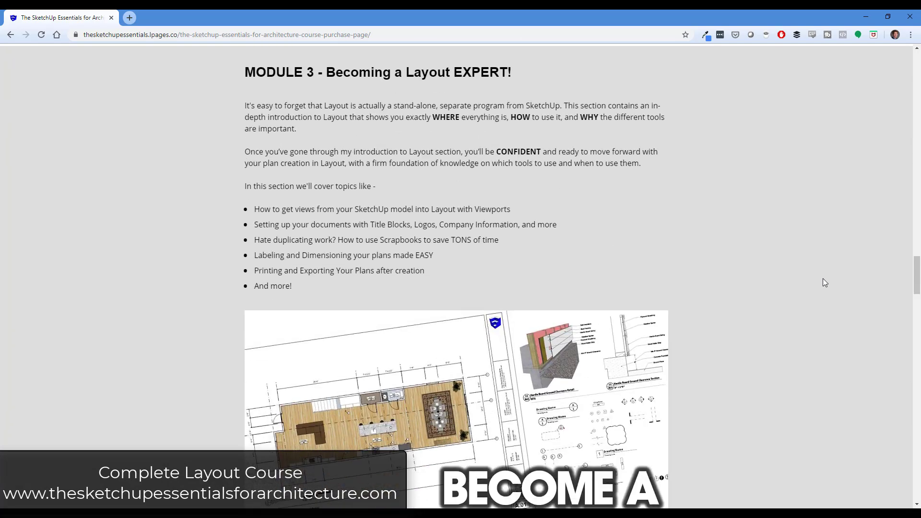
{"action": "scroll", "coordinate": [823, 280], "scroll_direction": "down", "scroll_amount": 8}
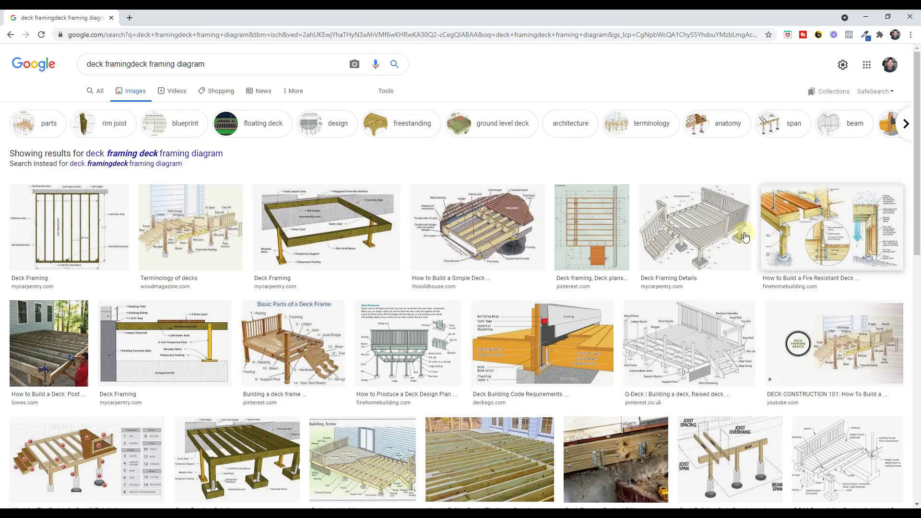
Browse the deck framing diagram image results for reference examples.
{"action": "scroll", "coordinate": [163, 343], "scroll_direction": "down", "scroll_amount": 4}
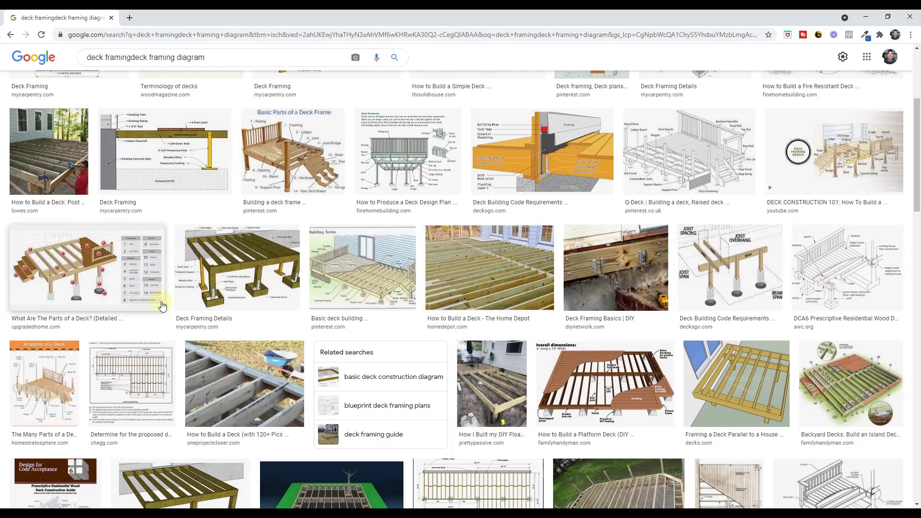
{"action": "scroll", "coordinate": [200, 304], "scroll_direction": "down", "scroll_amount": 3}
{"action": "scroll", "coordinate": [226, 285], "scroll_direction": "up", "scroll_amount": 6}
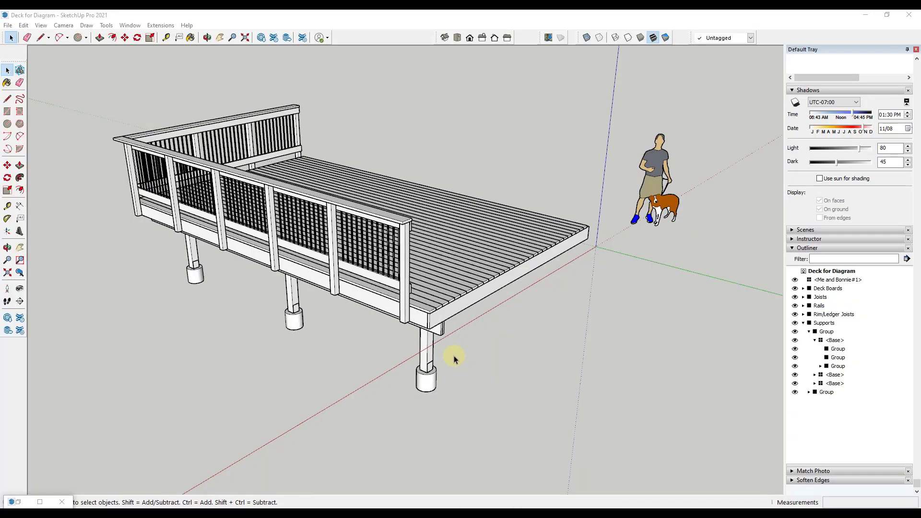
Open a deck board component for editing and paint it with Wood Veneer 01 from the Wood materials.
{"action": "middle_click_drag", "start_coordinate": [464, 350], "coordinate": [436, 355]}
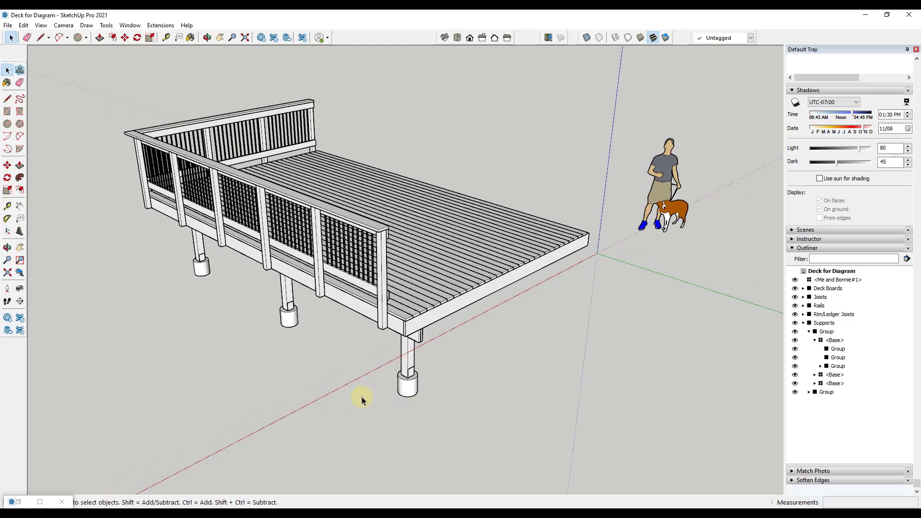
{"action": "scroll", "coordinate": [432, 313], "scroll_direction": "up", "scroll_amount": 6}
{"action": "left_click", "coordinate": [399, 318]}
{"action": "double_click", "coordinate": [399, 318]}
{"action": "double_click", "coordinate": [402, 314]}
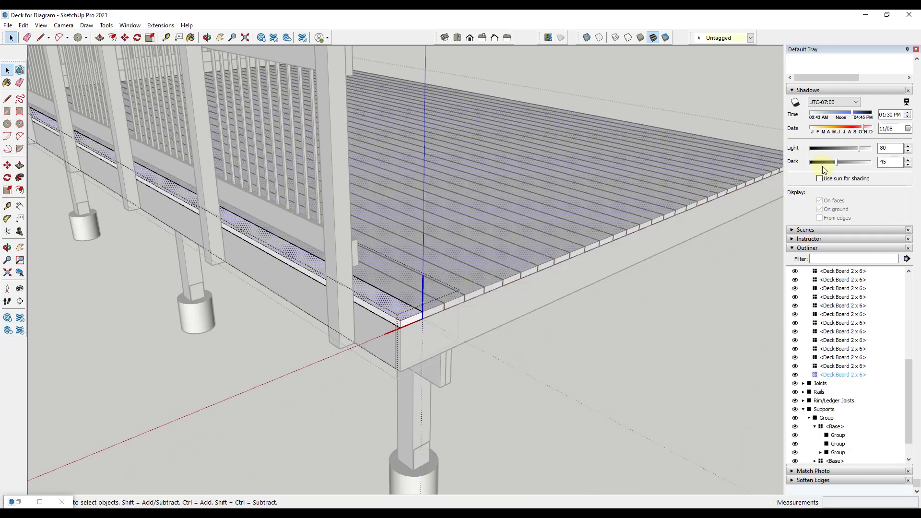
{"action": "scroll", "coordinate": [815, 172], "scroll_direction": "up", "scroll_amount": 10}
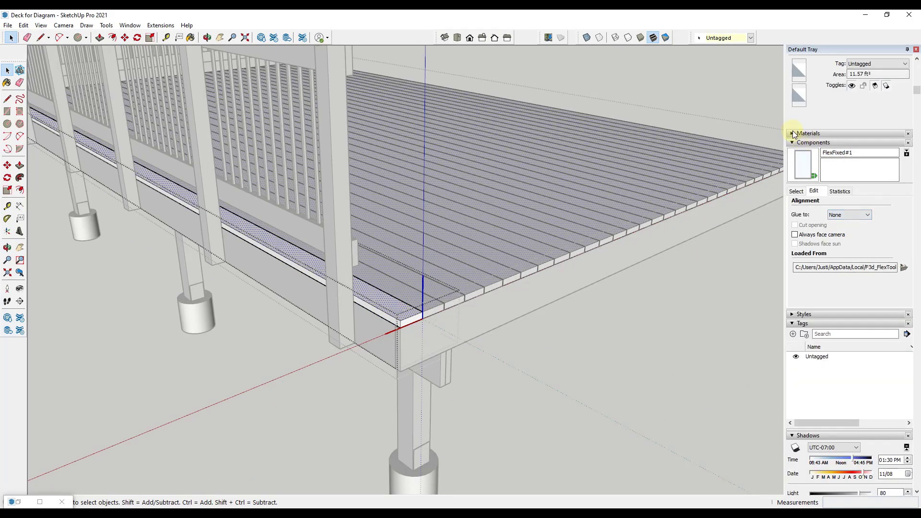
{"action": "left_click", "coordinate": [793, 134]}
{"action": "left_click", "coordinate": [895, 195]}
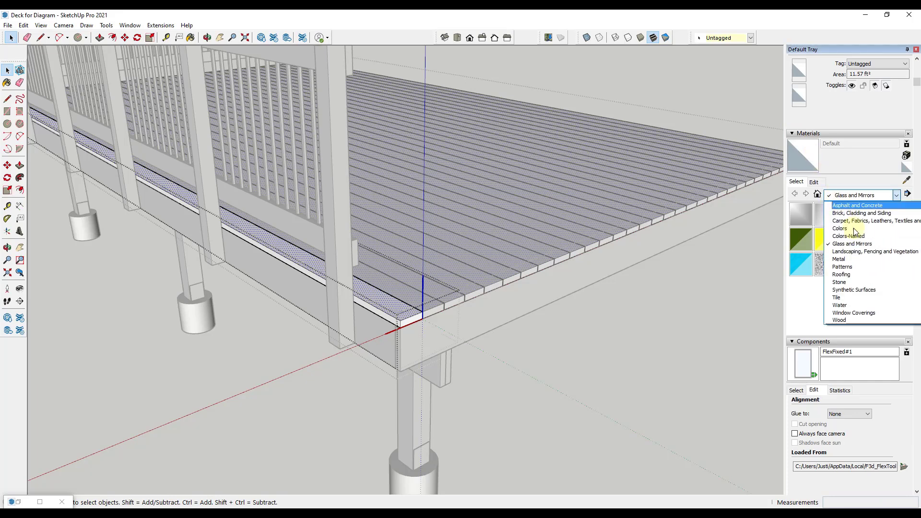
{"action": "left_click", "coordinate": [850, 321]}
{"action": "left_click", "coordinate": [801, 267]}
{"action": "left_click", "coordinate": [399, 306]}
{"action": "key", "text": "space"}
Examine the wood texture on the deck boards up close and from a distance.
{"action": "left_click", "coordinate": [529, 362]}
{"action": "middle_click_drag", "start_coordinate": [529, 362], "coordinate": [290, 443]}
{"action": "scroll", "coordinate": [289, 443], "scroll_direction": "down", "scroll_amount": 3}
{"action": "scroll", "coordinate": [392, 330], "scroll_direction": "up", "scroll_amount": 6}
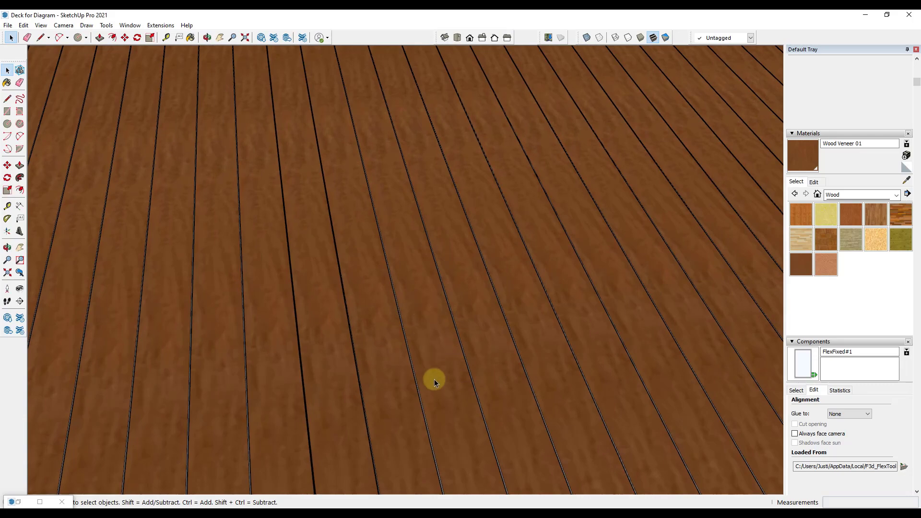
{"action": "scroll", "coordinate": [430, 368], "scroll_direction": "down", "scroll_amount": 5}
{"action": "middle_click_drag", "start_coordinate": [445, 388], "coordinate": [556, 269]}
{"action": "scroll", "coordinate": [556, 268], "scroll_direction": "down", "scroll_amount": 2}
{"action": "middle_click_drag", "start_coordinate": [482, 326], "coordinate": [554, 292]}
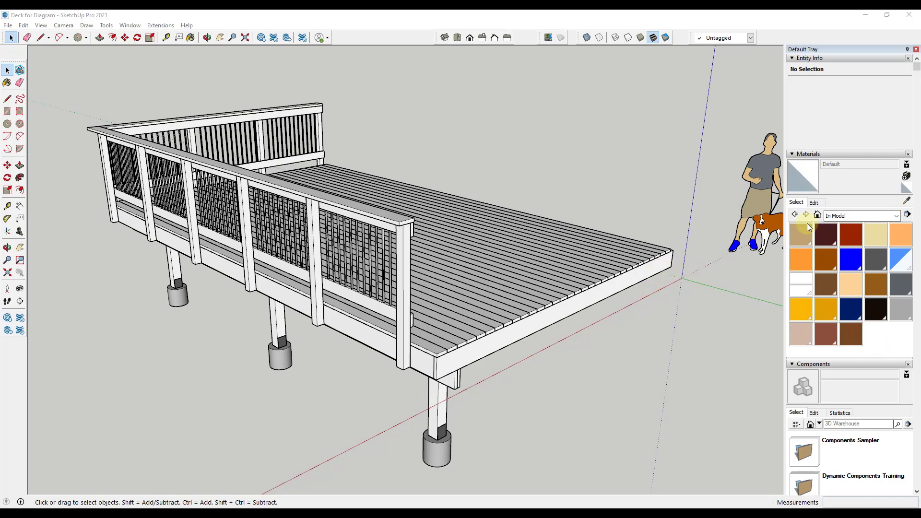
Create a new material named "JG - Lighter Brown" with a light tan color.
{"action": "left_click", "coordinate": [906, 177]}
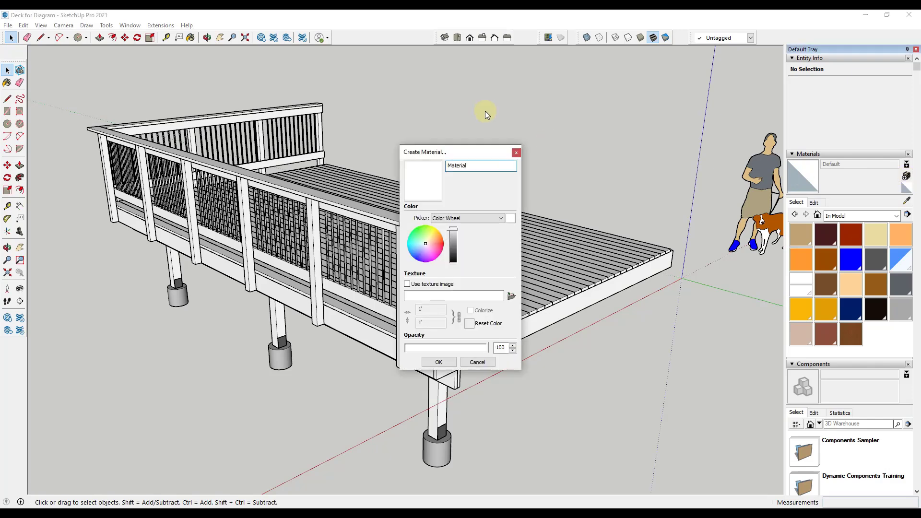
{"action": "double_click", "coordinate": [497, 169]}
{"action": "type", "text": "JG -"}
{"action": "type", "text": "Lighter Brown"}
{"action": "left_click_drag", "start_coordinate": [431, 240], "coordinate": [430, 240]}
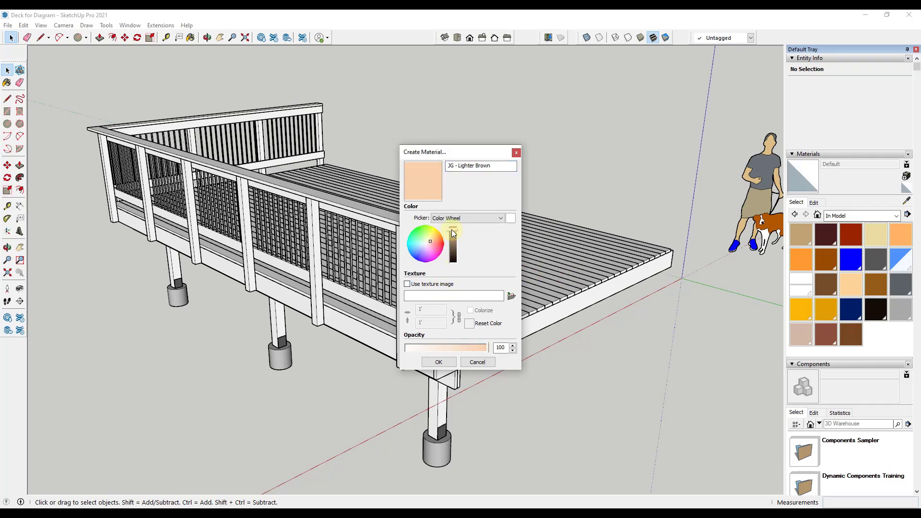
{"action": "left_click", "coordinate": [430, 237]}
{"action": "left_click_drag", "start_coordinate": [431, 237], "coordinate": [433, 242]}
{"action": "left_click", "coordinate": [439, 362]}
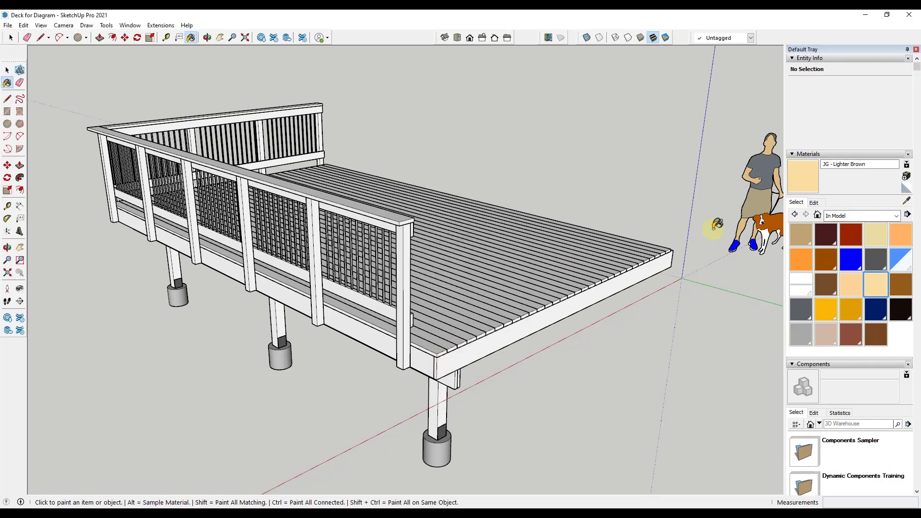
Try the JG - Lighter Brown material on the deck boards and undo it.
{"action": "left_click", "coordinate": [856, 215]}
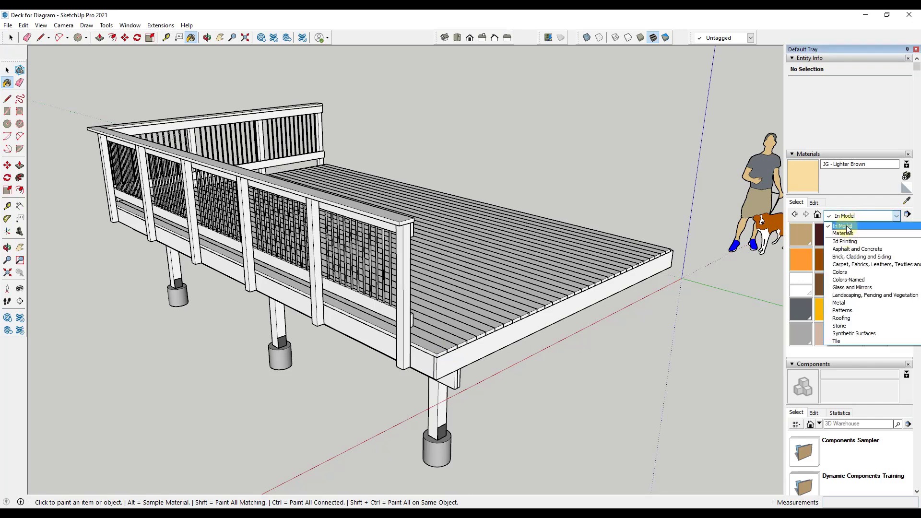
{"action": "left_click", "coordinate": [848, 227]}
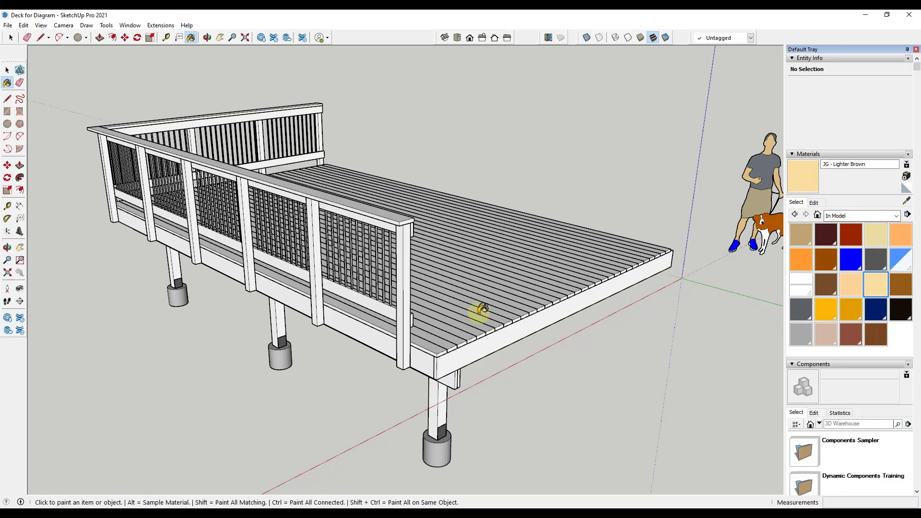
{"action": "left_click", "coordinate": [438, 342]}
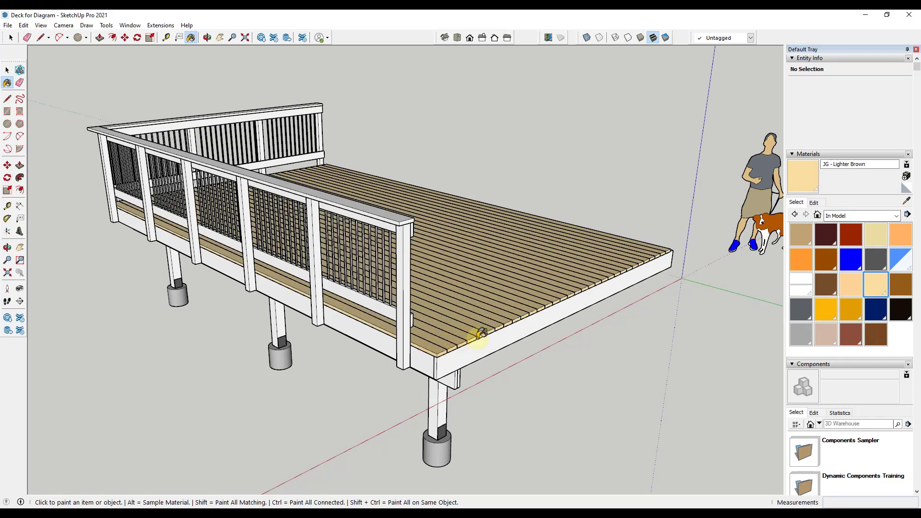
{"action": "key", "text": "ctrl"}
{"action": "key", "text": "ctrl+z"}
{"action": "key", "text": "space"}
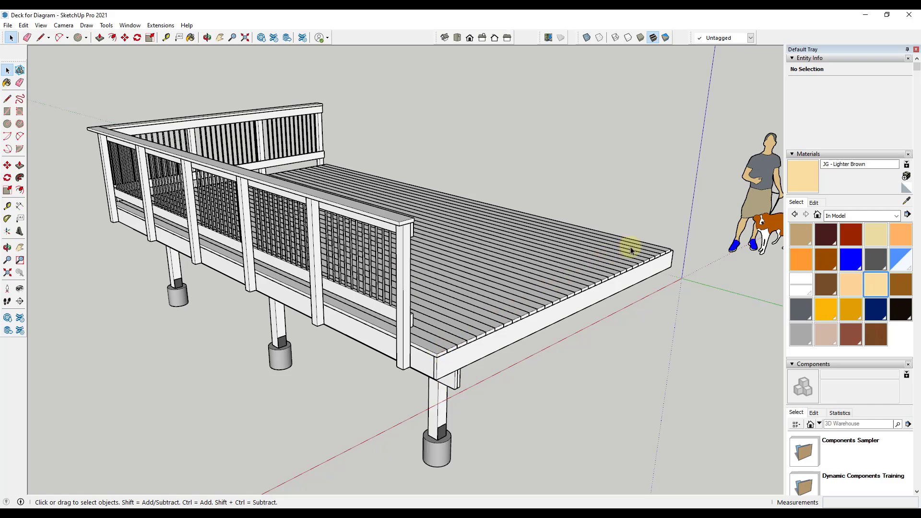
Paint the deck boards with JG - Light and the rim joists with JG - Dark.
{"action": "left_click", "coordinate": [850, 285]}
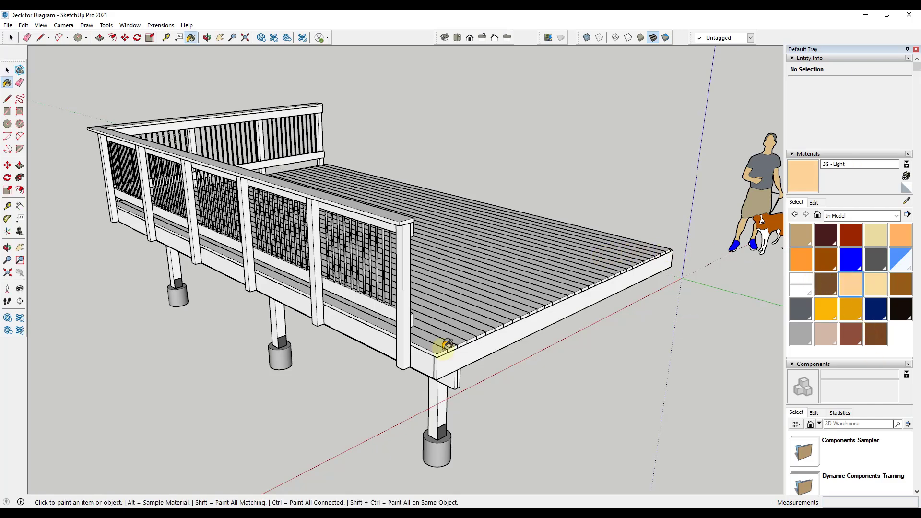
{"action": "left_click", "coordinate": [442, 343]}
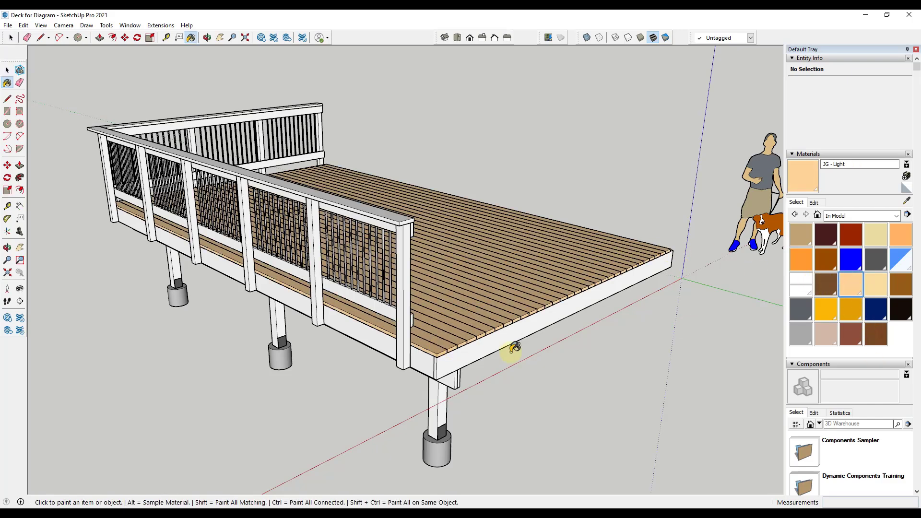
{"action": "left_click", "coordinate": [827, 284]}
{"action": "left_click", "coordinate": [448, 364]}
Open the supports group and paint the beam under the deck with JG - Dark.
{"action": "mouse_move", "coordinate": [448, 364]}
{"action": "middle_mouse_down"}
{"action": "mouse_move", "coordinate": [421, 258]}
{"action": "mouse_move", "coordinate": [421, 187]}
{"action": "mouse_move", "coordinate": [487, 290]}
{"action": "mouse_move", "coordinate": [461, 350]}
{"action": "middle_mouse_up"}
{"action": "key", "text": "space"}
{"action": "double_click", "coordinate": [463, 350]}
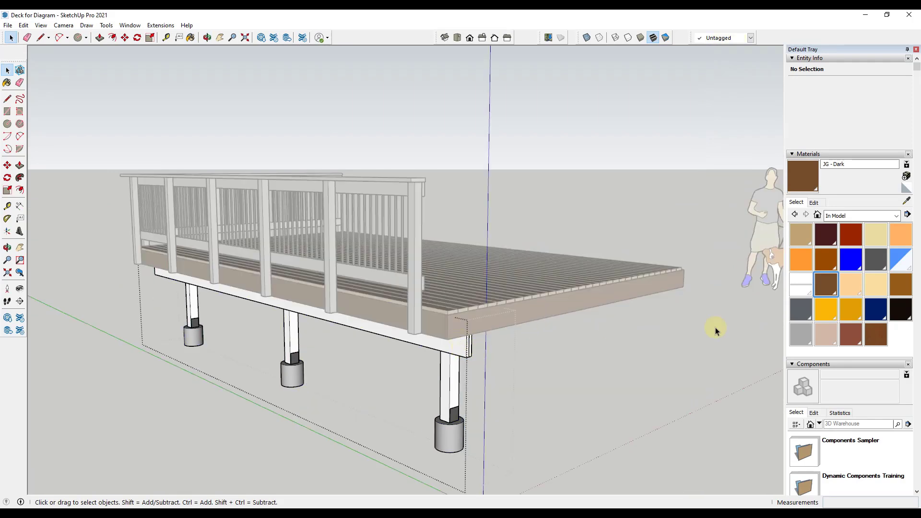
{"action": "left_click", "coordinate": [821, 287]}
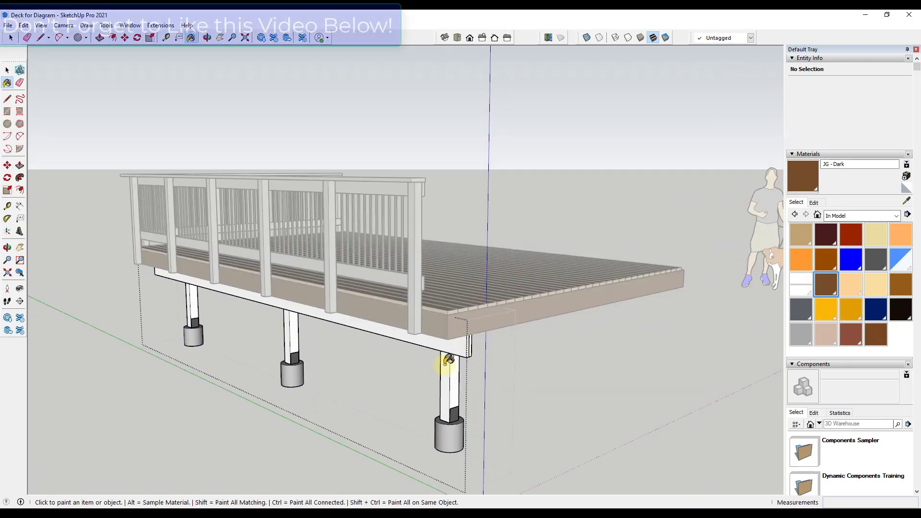
{"action": "left_click", "coordinate": [455, 340]}
Paint the post inside the Base support component with JG - Dark, leaving the footing uncolored, and exit the group.
{"action": "key", "text": "space"}
{"action": "double_click", "coordinate": [449, 376]}
{"action": "left_click", "coordinate": [449, 377]}
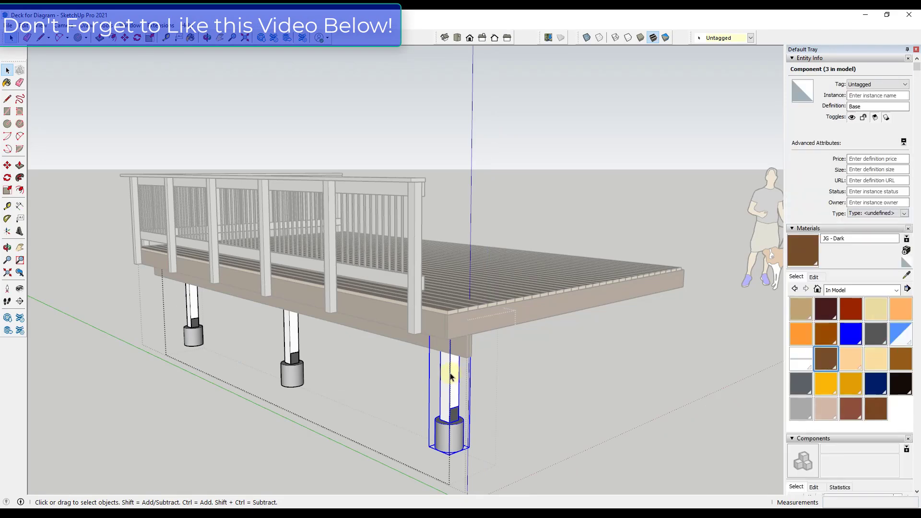
{"action": "double_click", "coordinate": [446, 377]}
{"action": "triple_click", "coordinate": [445, 377]}
{"action": "left_click", "coordinate": [798, 180]}
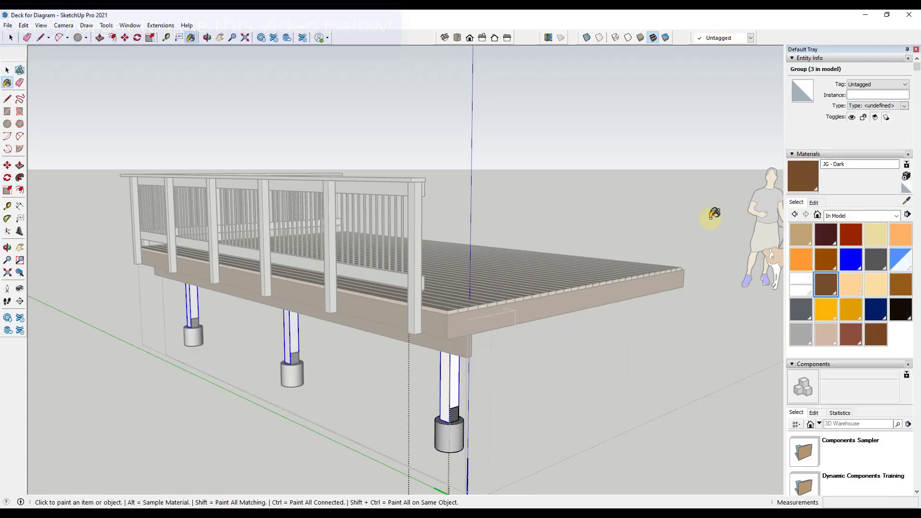
{"action": "left_click", "coordinate": [449, 377]}
{"action": "key", "text": "space"}
{"action": "key", "text": "Escape"}
{"action": "left_click", "coordinate": [551, 379]}
Paint the Rails group with the JG - Rails material.
{"action": "middle_click_drag", "start_coordinate": [551, 379], "coordinate": [396, 263]}
{"action": "left_click", "coordinate": [396, 262]}
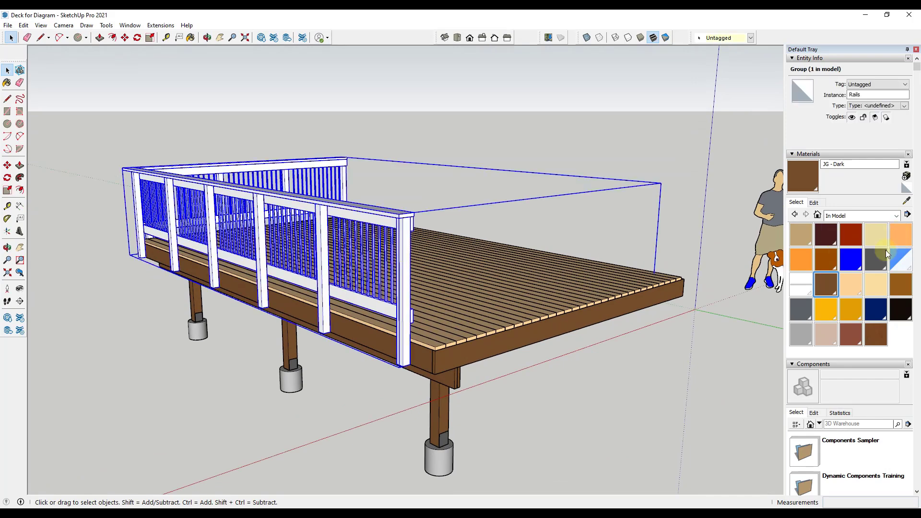
{"action": "left_click", "coordinate": [901, 285]}
{"action": "left_click", "coordinate": [407, 257]}
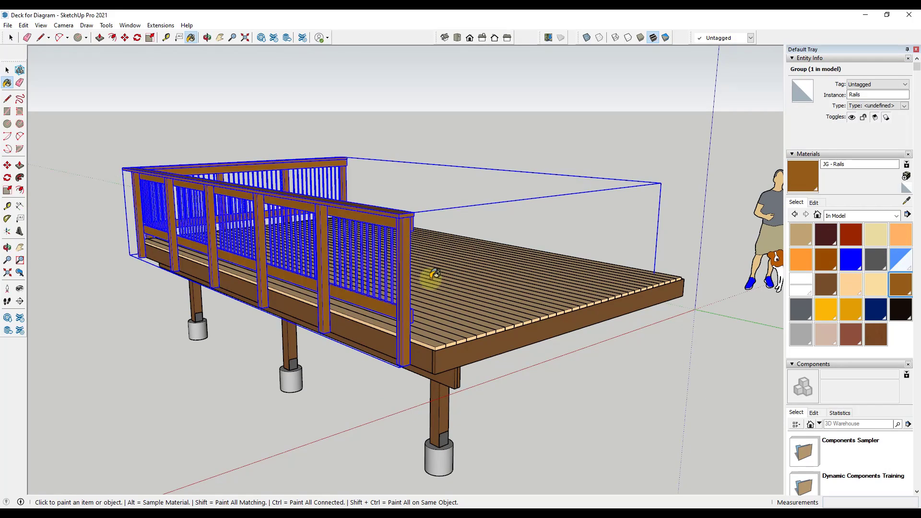
{"action": "key", "text": "space"}
{"action": "left_click", "coordinate": [581, 387]}
Add a scene that stores an angled view of the whole deck from slightly above.
{"action": "middle_click_drag", "start_coordinate": [582, 388], "coordinate": [268, 298]}
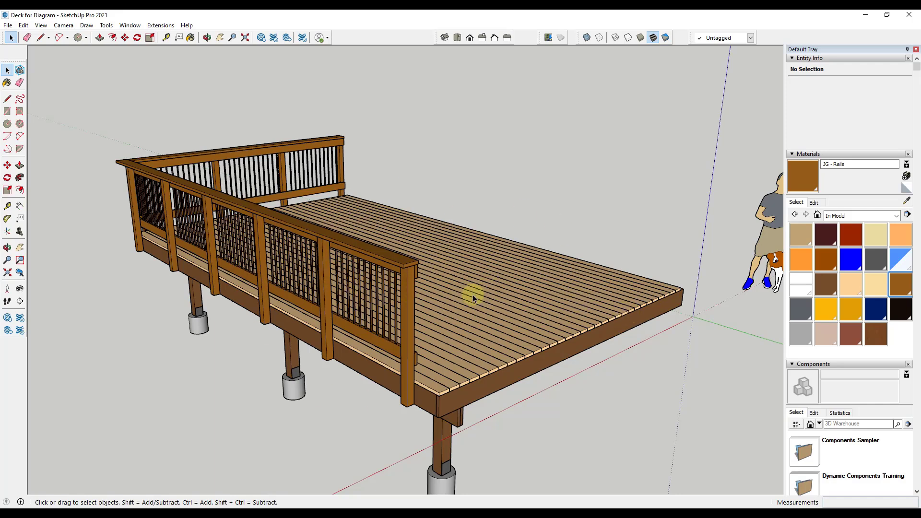
{"action": "middle_click_drag", "start_coordinate": [474, 295], "coordinate": [547, 326]}
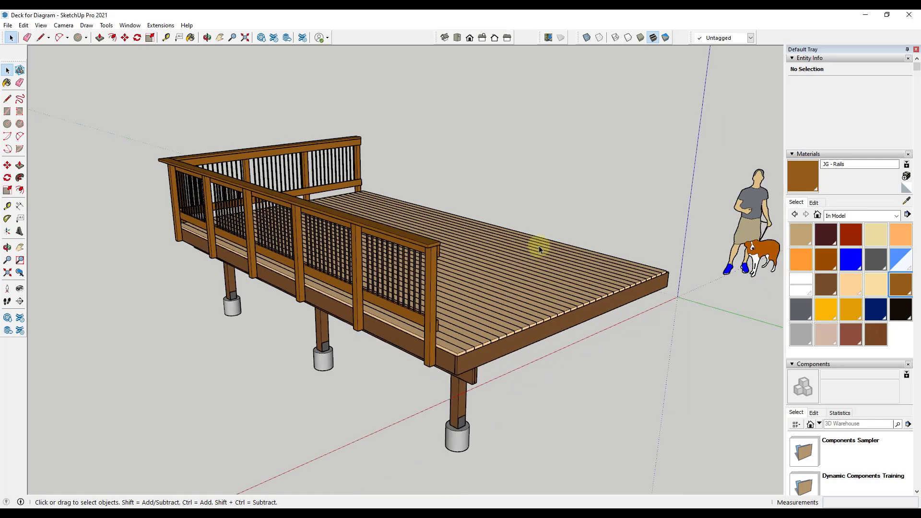
{"action": "middle_click_drag", "start_coordinate": [524, 263], "coordinate": [521, 269]}
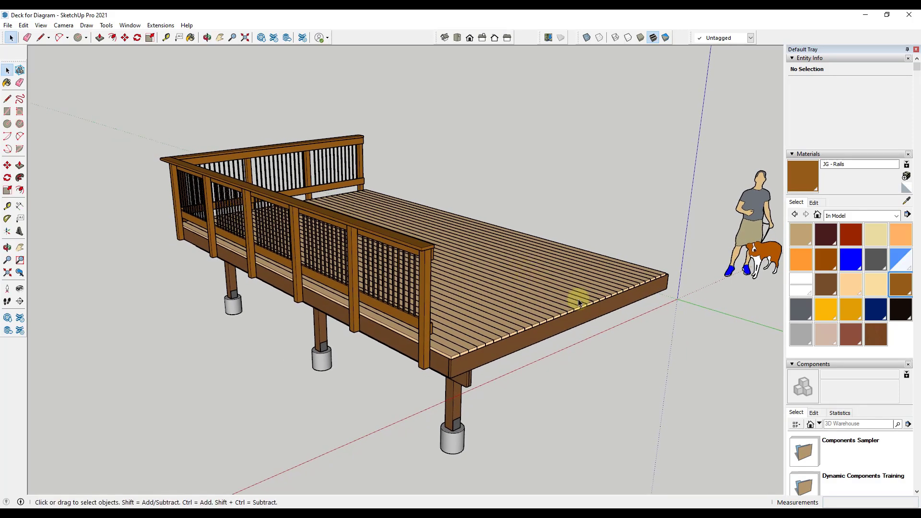
{"action": "mouse_move", "coordinate": [376, 261]}
{"action": "middle_mouse_down"}
{"action": "mouse_move", "coordinate": [369, 277]}
{"action": "mouse_move", "coordinate": [381, 277]}
{"action": "middle_mouse_up"}
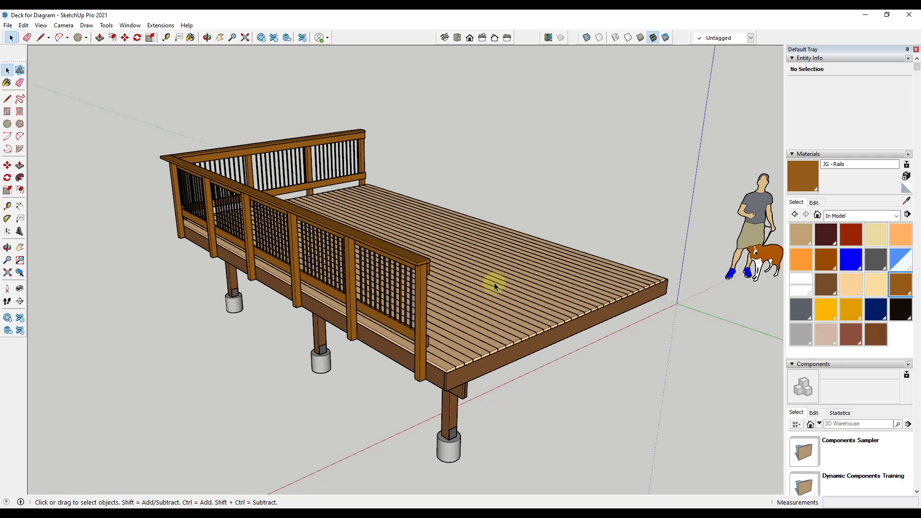
{"action": "scroll", "coordinate": [511, 257], "scroll_direction": "down", "scroll_amount": 1}
{"action": "scroll", "coordinate": [521, 362], "scroll_direction": "up", "scroll_amount": 1}
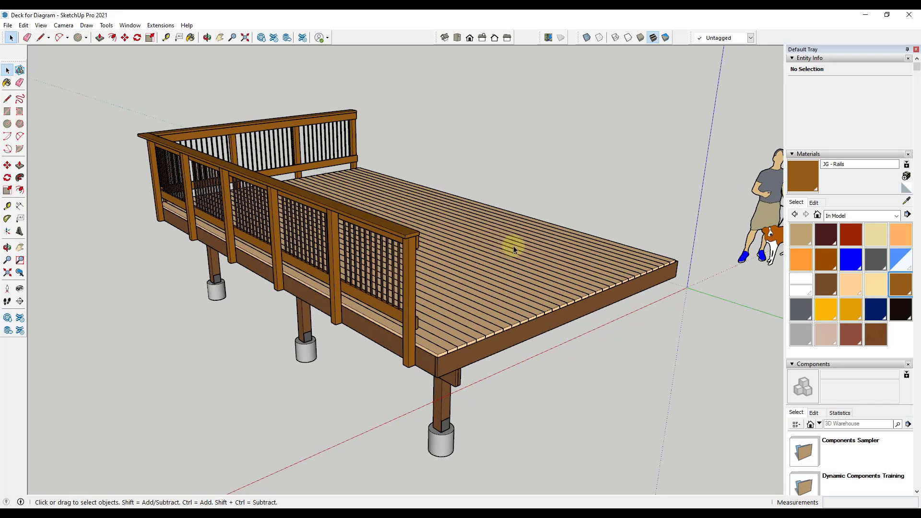
{"action": "left_click", "coordinate": [41, 26]}
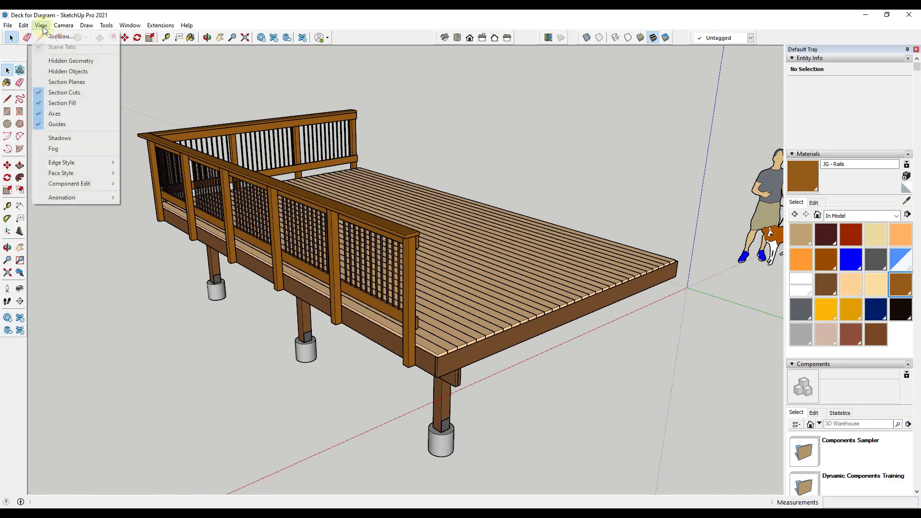
{"action": "mouse_move", "coordinate": [74, 198]}
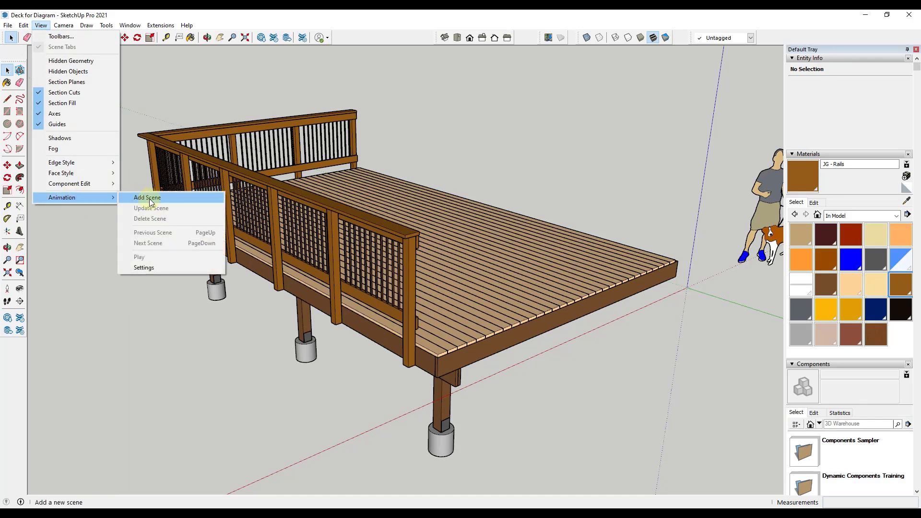
{"action": "left_click", "coordinate": [149, 199]}
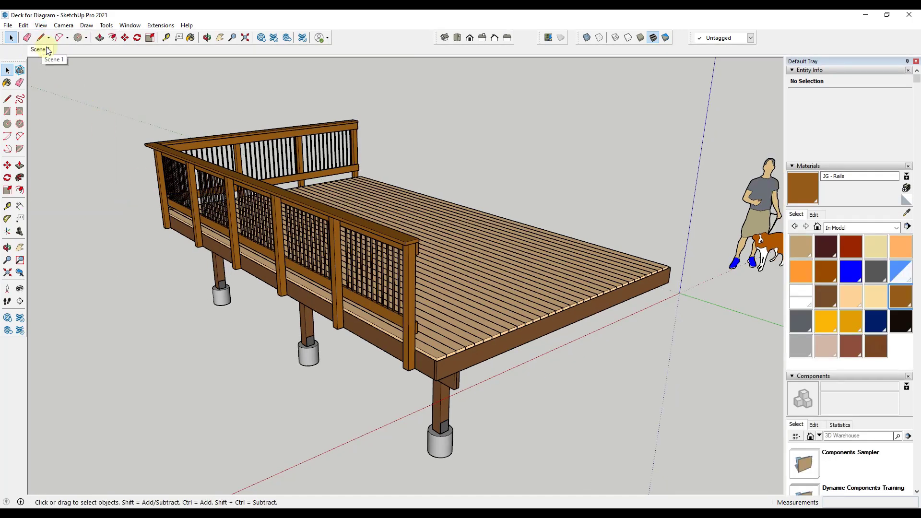
Save the model and send it to LayOut, using the plain paper Letter Landscape template.
{"action": "left_click", "coordinate": [9, 26]}
{"action": "left_click", "coordinate": [9, 26]}
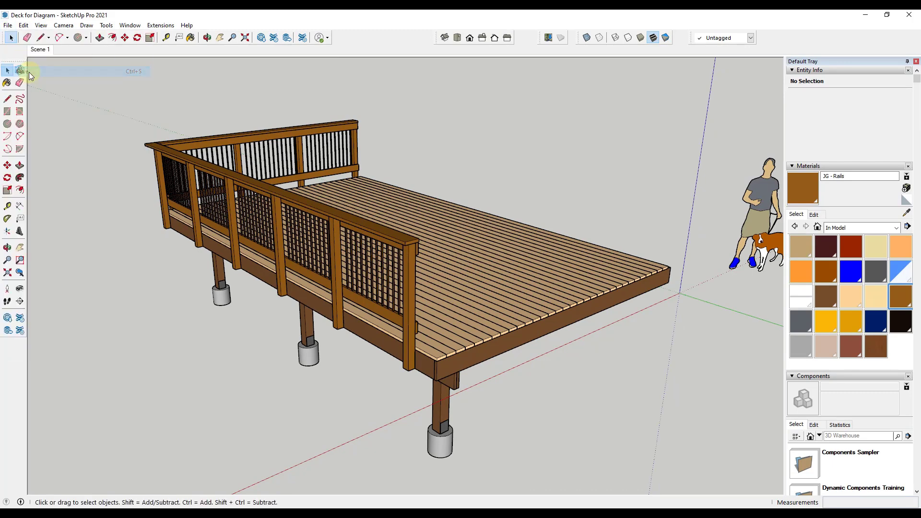
{"action": "left_click", "coordinate": [9, 25]}
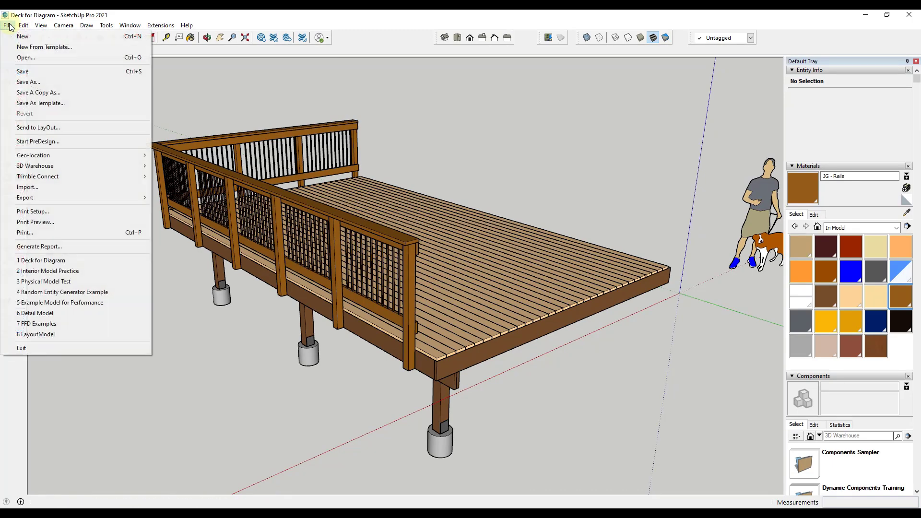
{"action": "left_click", "coordinate": [65, 127]}
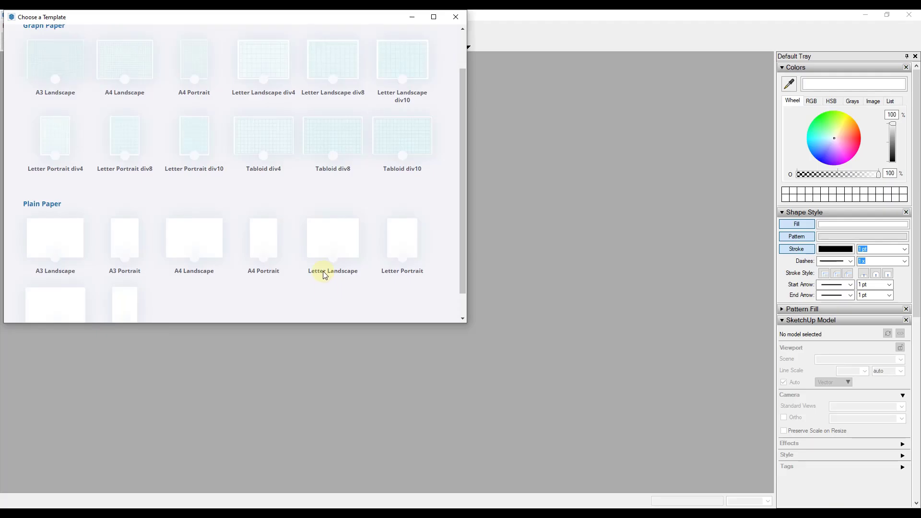
{"action": "double_click", "coordinate": [327, 249]}
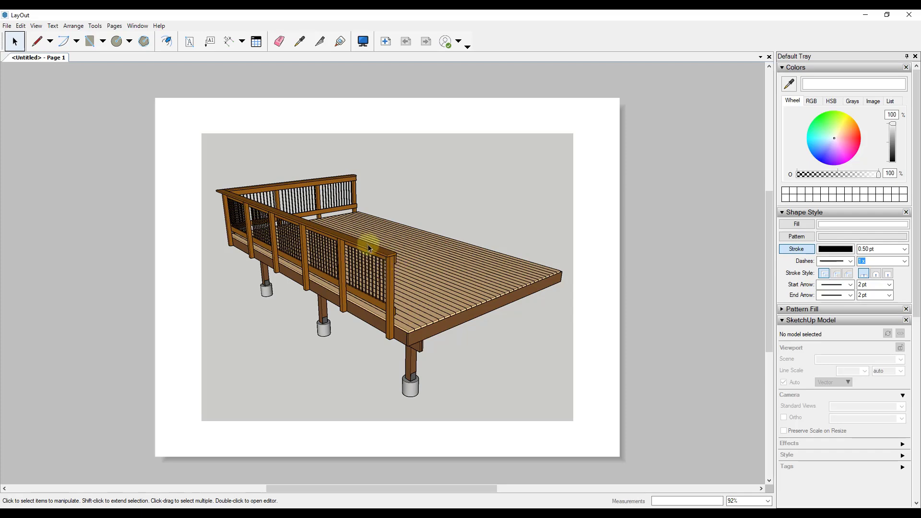
Select the deck viewport on the LayOut page to check its scene and model settings, and deselect it.
{"action": "scroll", "coordinate": [367, 259], "scroll_direction": "up", "scroll_amount": 3}
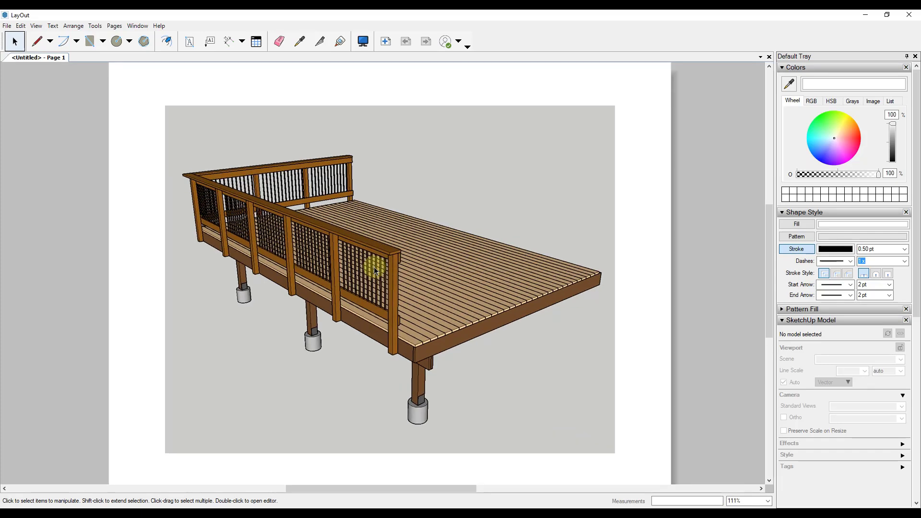
{"action": "scroll", "coordinate": [379, 275], "scroll_direction": "up", "scroll_amount": 1}
{"action": "scroll", "coordinate": [379, 276], "scroll_direction": "down", "scroll_amount": 1}
{"action": "left_click", "coordinate": [378, 272]}
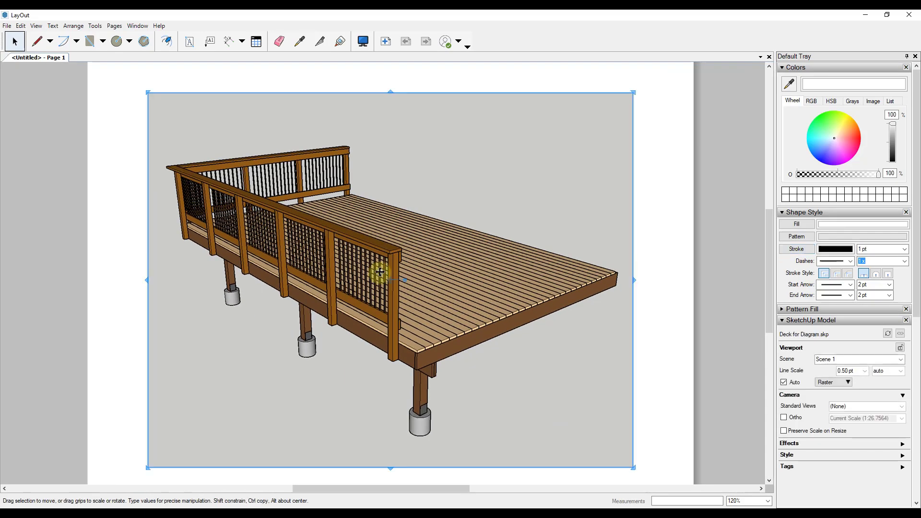
{"action": "left_click", "coordinate": [643, 225]}
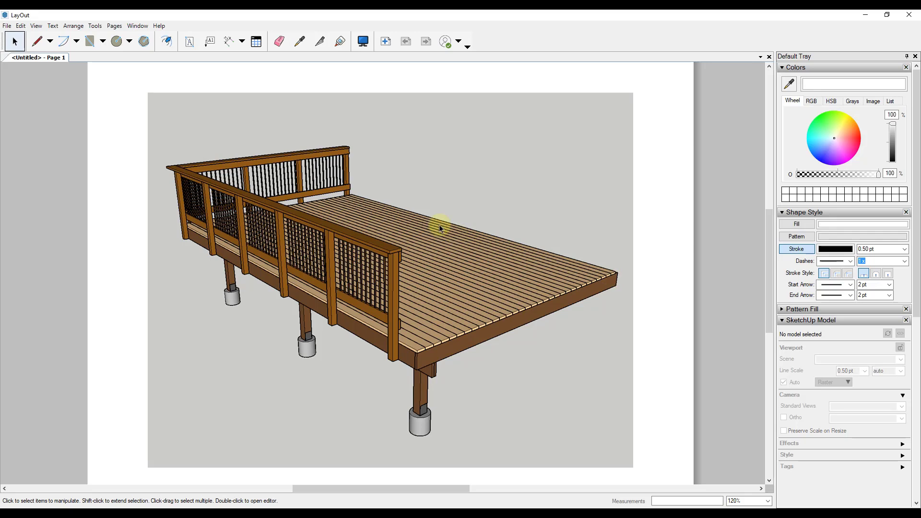
Draw a closed four-sided outline with the Line tool around the unrailed front corner of the deck.
{"action": "left_click", "coordinate": [77, 42]}
{"action": "left_click", "coordinate": [49, 41]}
{"action": "left_click", "coordinate": [52, 58]}
{"action": "left_click", "coordinate": [447, 311]}
{"action": "left_click", "coordinate": [504, 232]}
{"action": "left_click", "coordinate": [624, 271]}
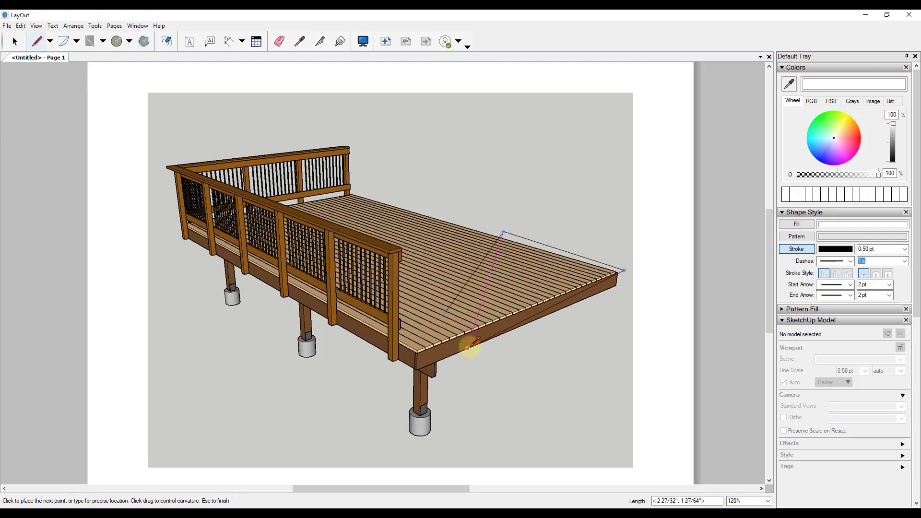
{"action": "left_click", "coordinate": [468, 341]}
{"action": "left_click", "coordinate": [448, 312]}
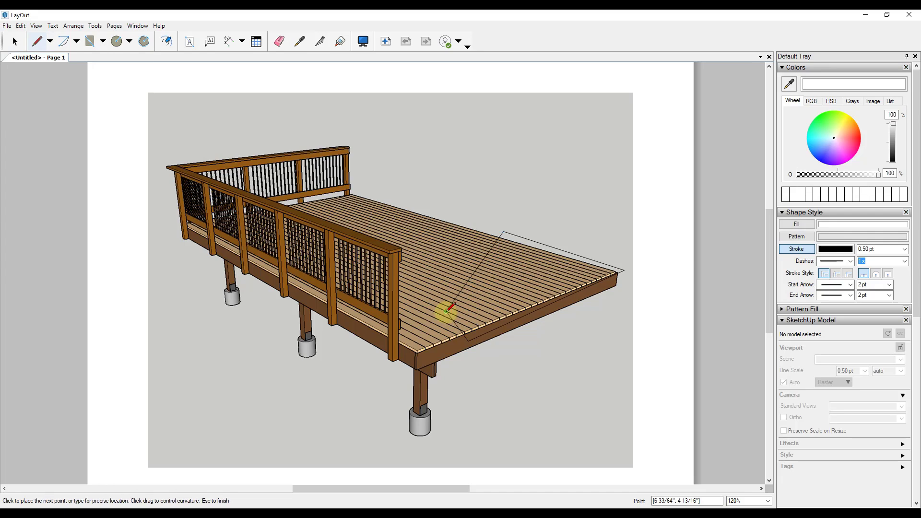
{"action": "key", "text": "space"}
Create a clipping mask from the four-sided outline and the deck viewport.
{"action": "left_click", "coordinate": [499, 327]}
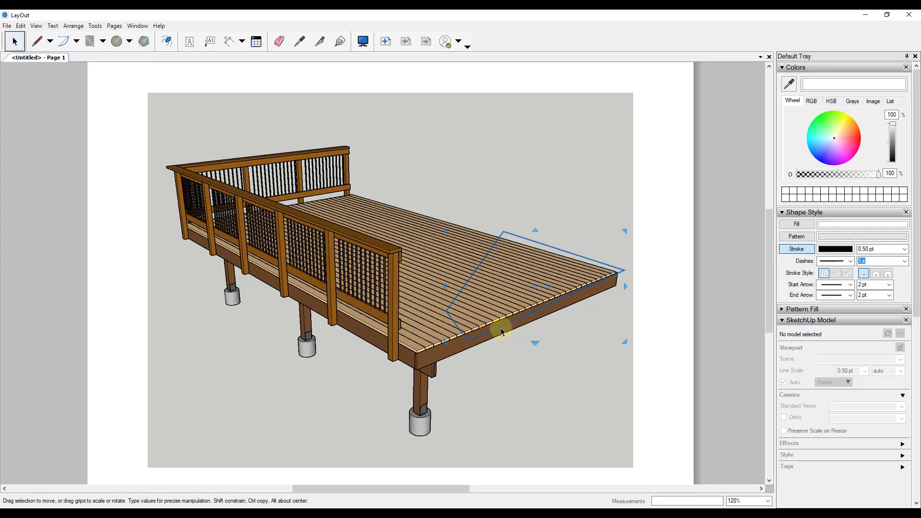
{"action": "left_click", "coordinate": [410, 245]}
{"action": "left_click", "coordinate": [35, 26]}
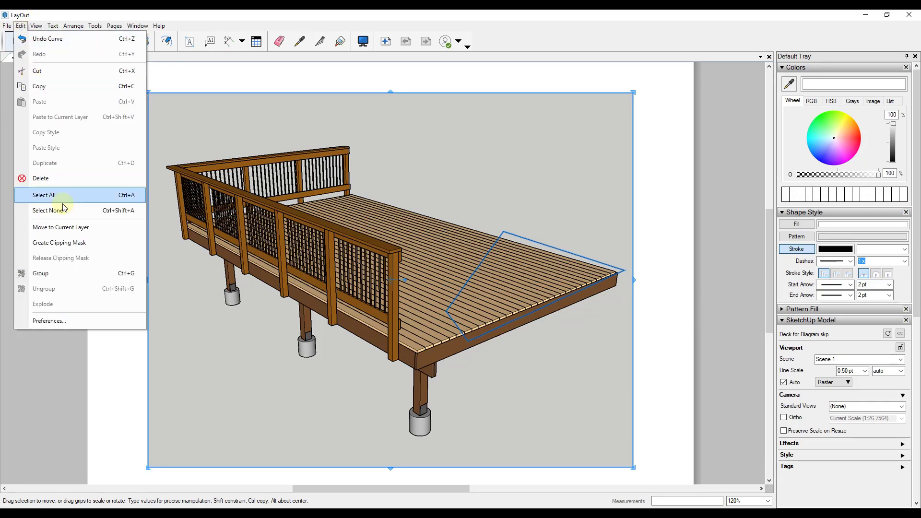
{"action": "left_click", "coordinate": [74, 242]}
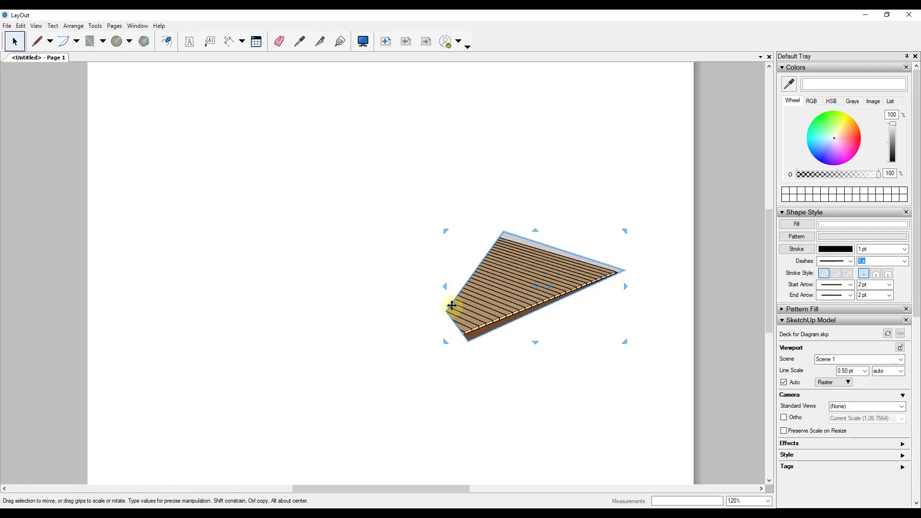
Open the clipped viewport for editing and delete the four-sided mask outline to restore the full deck view.
{"action": "double_click", "coordinate": [618, 272]}
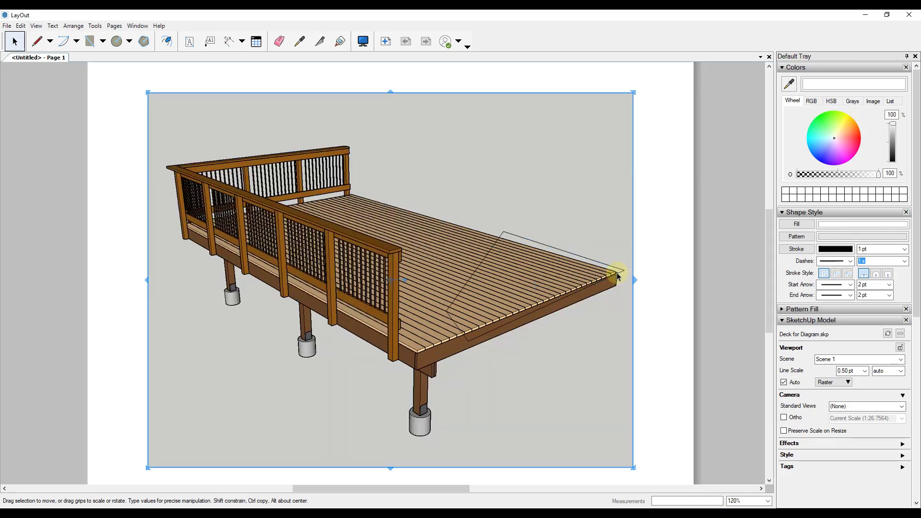
{"action": "left_click", "coordinate": [590, 263]}
{"action": "key", "text": "Delete"}
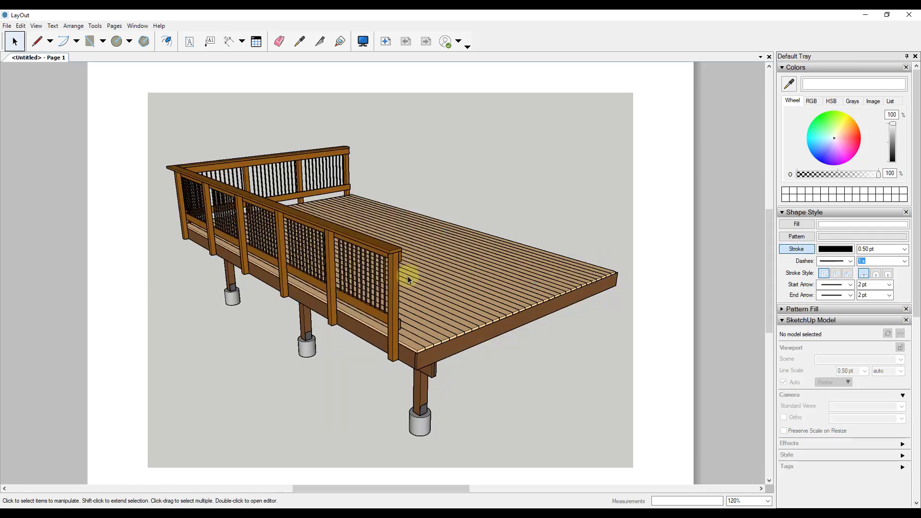
{"action": "left_click", "coordinate": [426, 295]}
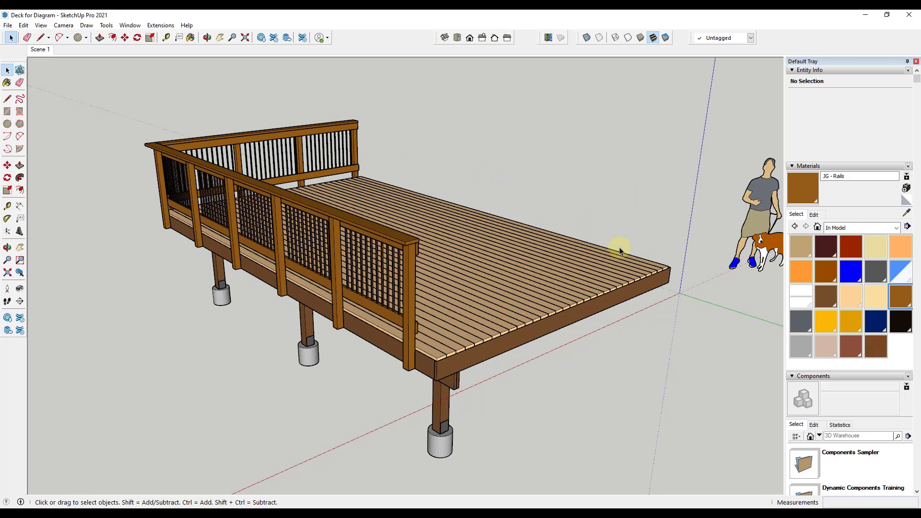
Switch back to SketchUp and hide the scale figure with the dog beside the deck.
{"action": "scroll", "coordinate": [651, 134], "scroll_direction": "down", "scroll_amount": 4}
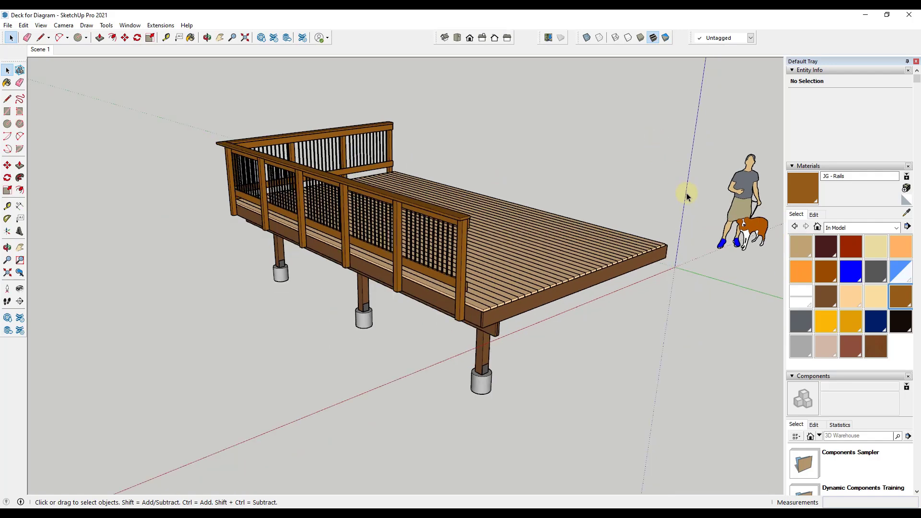
{"action": "scroll", "coordinate": [687, 188], "scroll_direction": "up", "scroll_amount": 5}
{"action": "middle_click_drag", "start_coordinate": [566, 292], "coordinate": [549, 318]}
{"action": "right_click", "coordinate": [760, 162]}
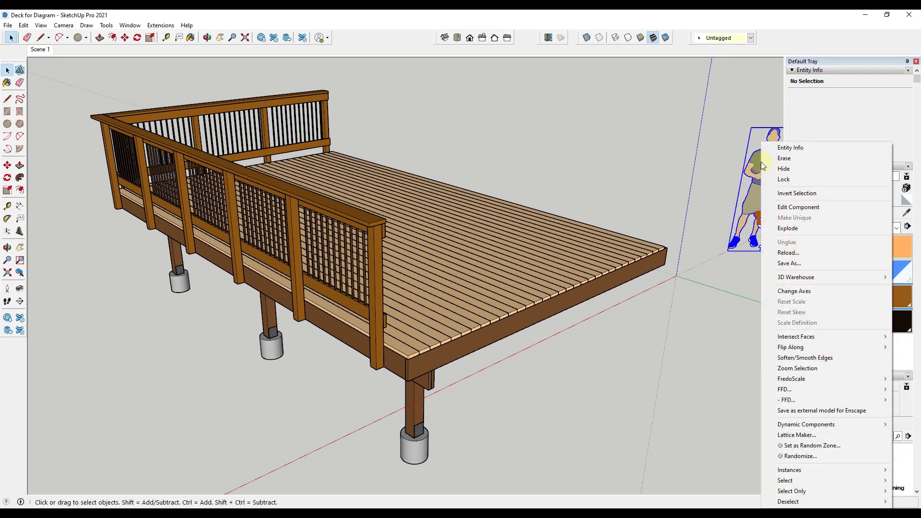
{"action": "left_click", "coordinate": [781, 170]}
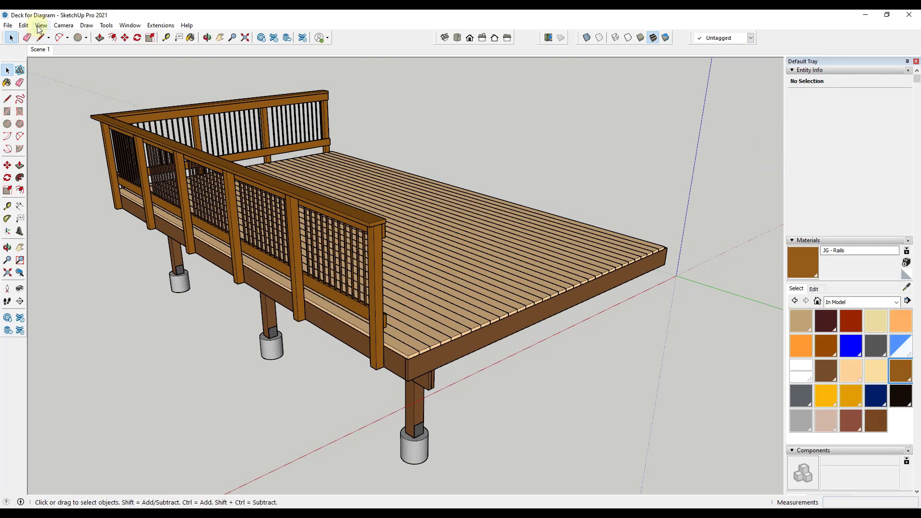
Collapse the unneeded tray sections and apply the Shaded style from the Default Styles collection.
{"action": "left_click", "coordinate": [791, 241]}
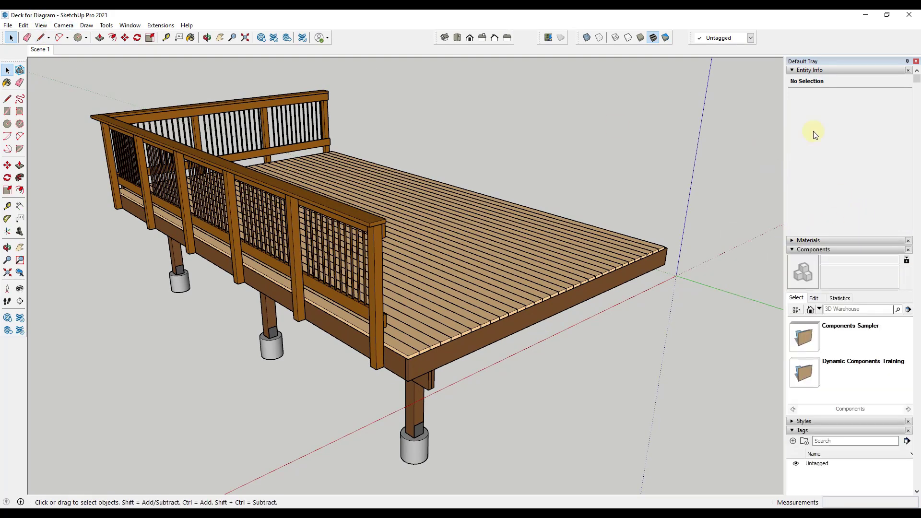
{"action": "left_click", "coordinate": [791, 70]}
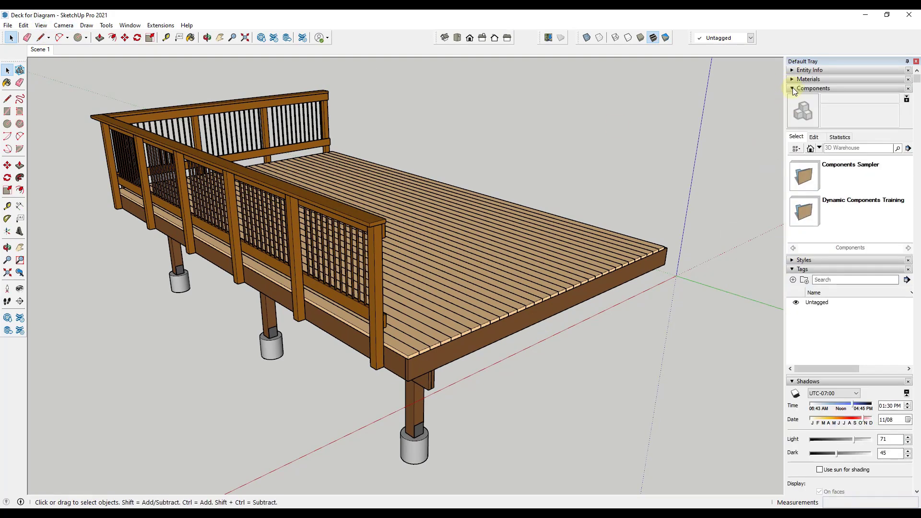
{"action": "left_click", "coordinate": [792, 89]}
{"action": "left_click", "coordinate": [792, 105]}
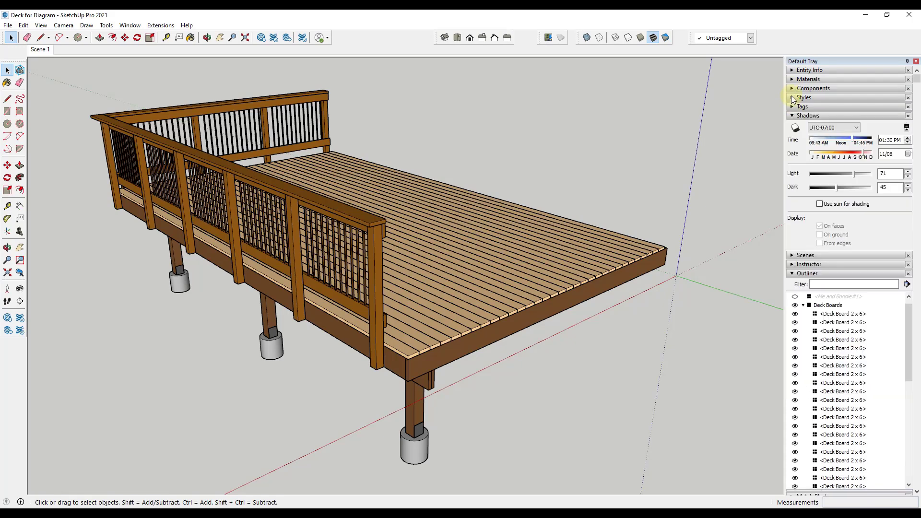
{"action": "left_click", "coordinate": [792, 98]}
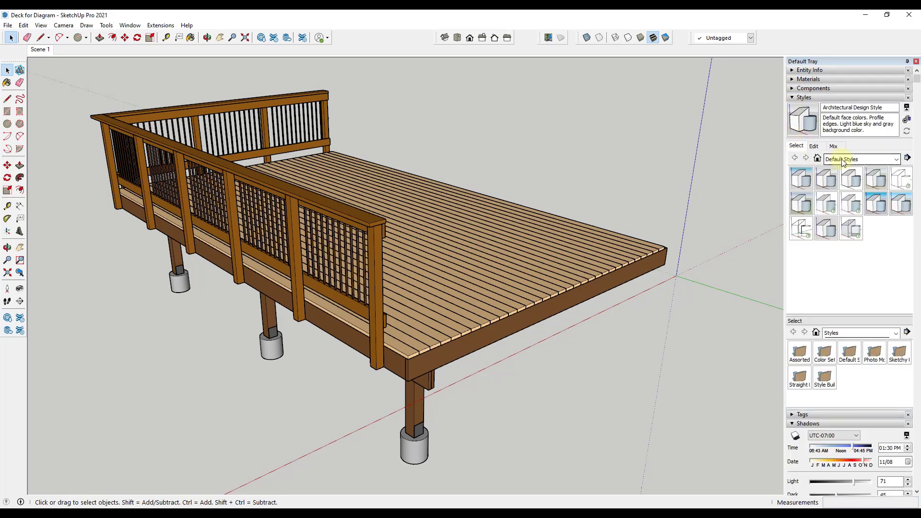
{"action": "left_click", "coordinate": [827, 206]}
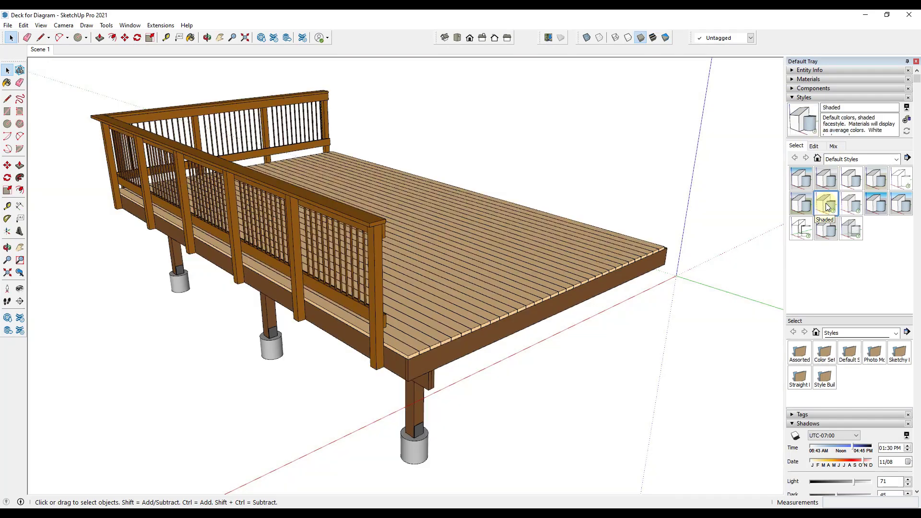
Edit the Shaded style to enable edge profiles and turn off the model axes.
{"action": "left_click", "coordinate": [813, 146]}
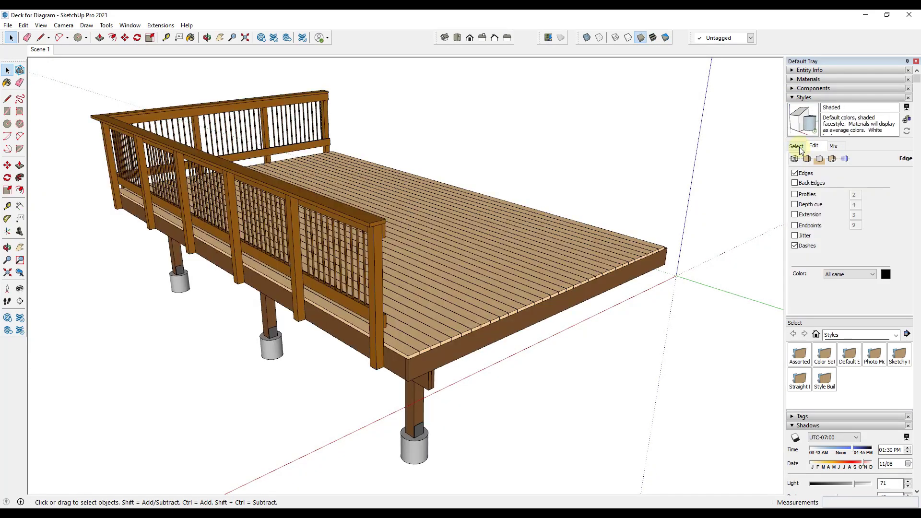
{"action": "left_click", "coordinate": [796, 195]}
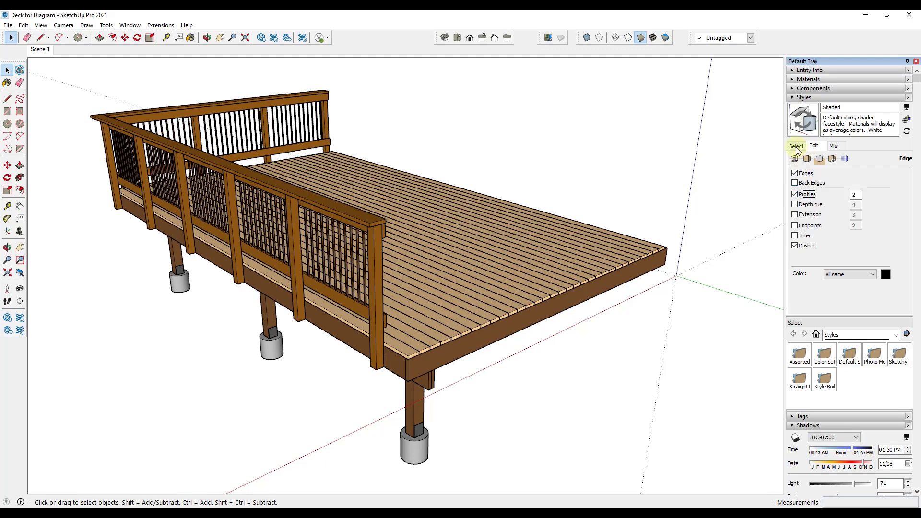
{"action": "left_click", "coordinate": [844, 159]}
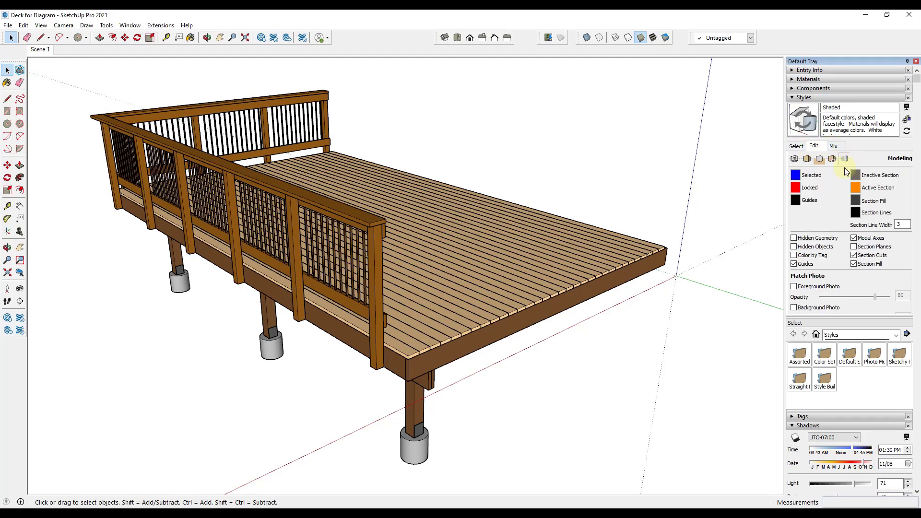
{"action": "left_click", "coordinate": [854, 239]}
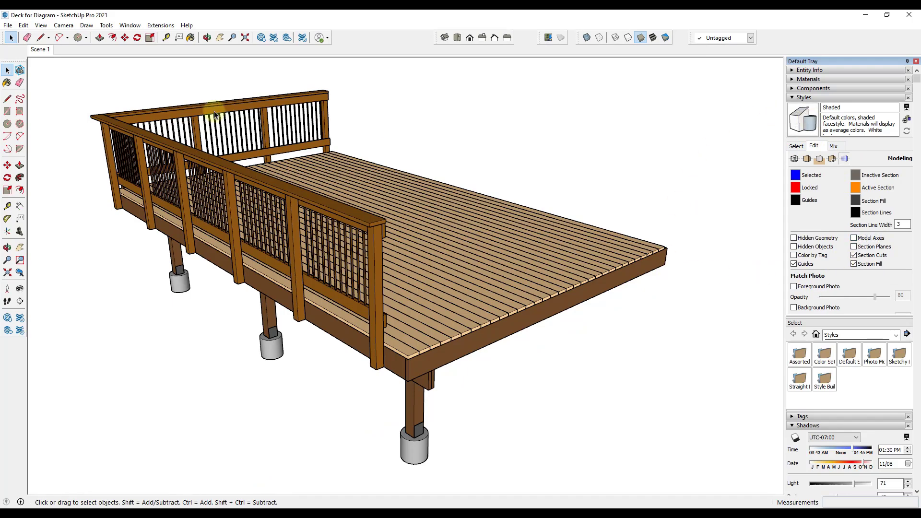
Update Scene 1 with the edited style, and collapse the Styles and Shadows sections and the Deck Boards group in the Outliner.
{"action": "right_click", "coordinate": [42, 49]}
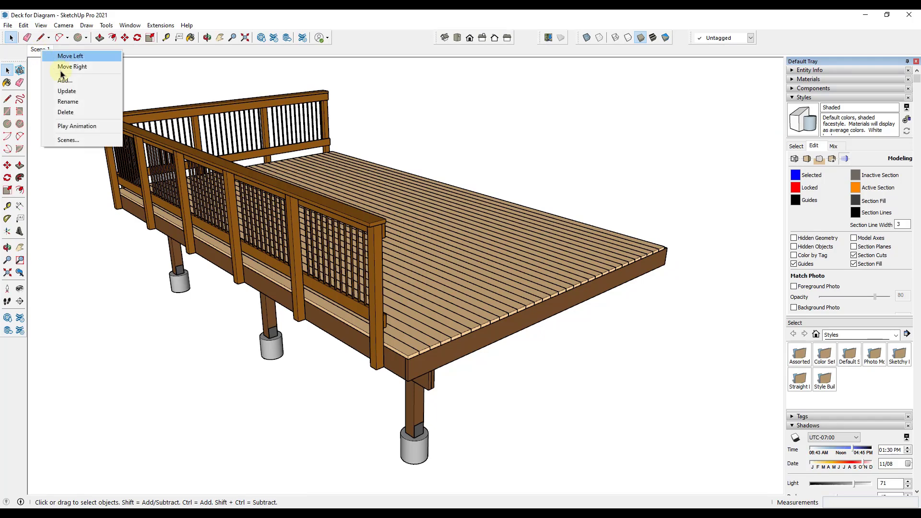
{"action": "left_click", "coordinate": [67, 91]}
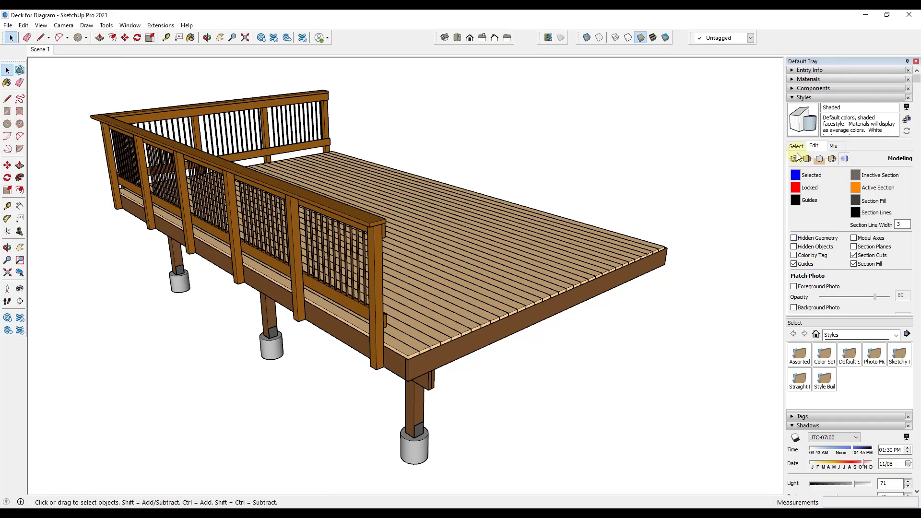
{"action": "left_click", "coordinate": [792, 98]}
{"action": "left_click", "coordinate": [793, 116]}
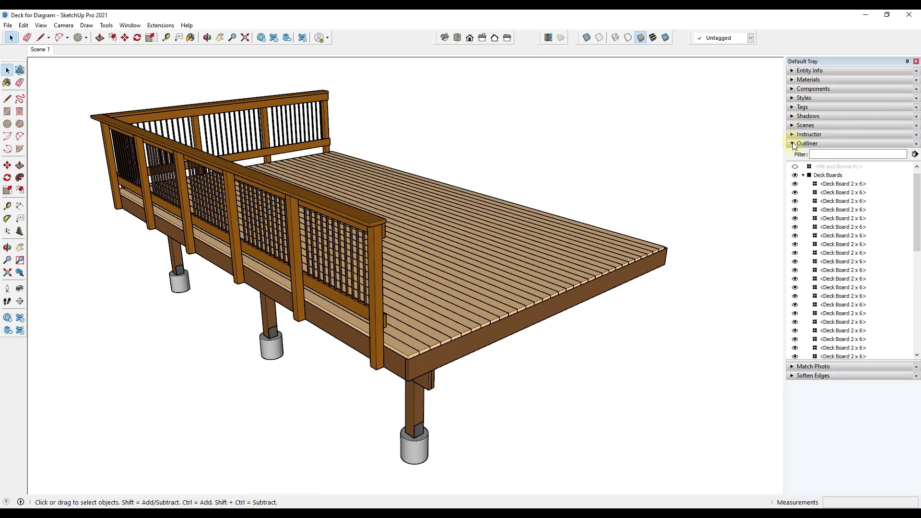
{"action": "left_click", "coordinate": [803, 175]}
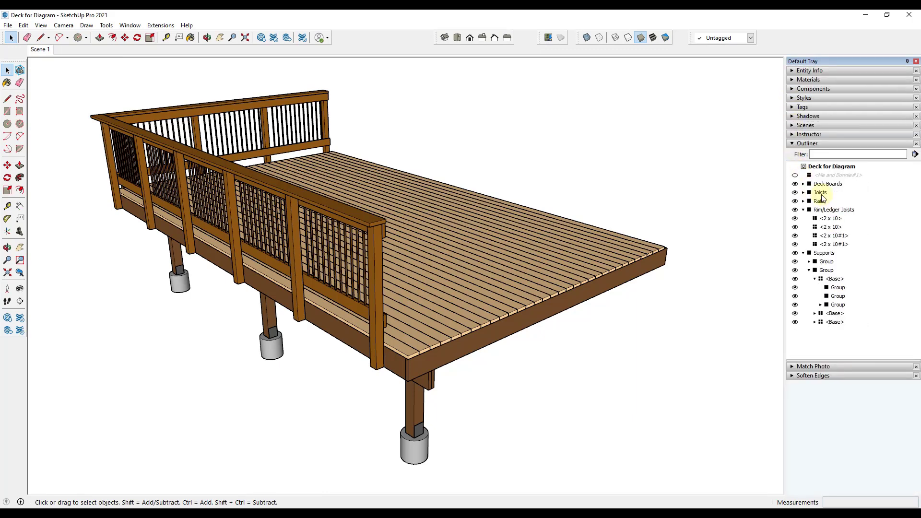
Toggle the Rails group's visibility off and on to check it, and select the Supports group in the model.
{"action": "left_click", "coordinate": [794, 202]}
{"action": "left_click", "coordinate": [795, 201]}
{"action": "left_click", "coordinate": [795, 201]}
{"action": "left_click", "coordinate": [795, 201]}
{"action": "left_click", "coordinate": [434, 384]}
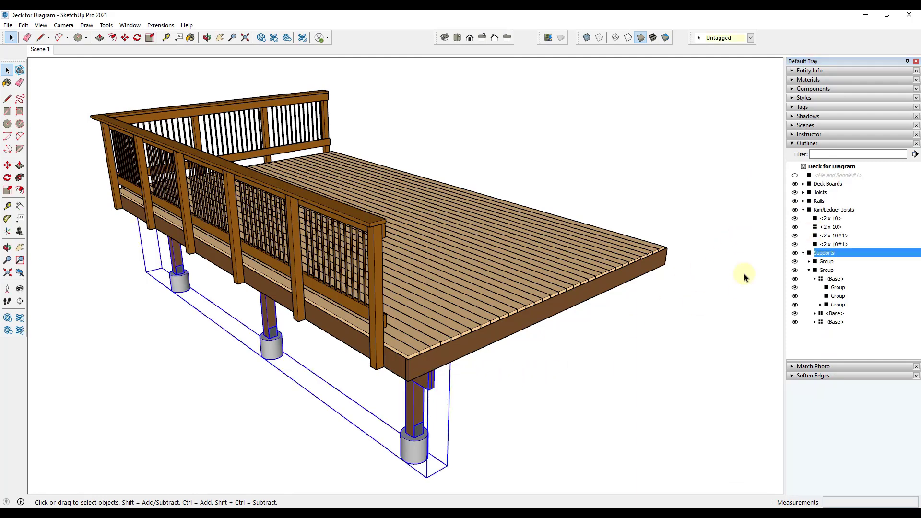
Hide the Deck Boards, Joists, Rails and Rim/Ledger Joists groups, and clear the stray lines left behind the supports.
{"action": "left_click", "coordinate": [803, 253]}
{"action": "left_click", "coordinate": [803, 210]}
{"action": "left_click", "coordinate": [827, 210]}
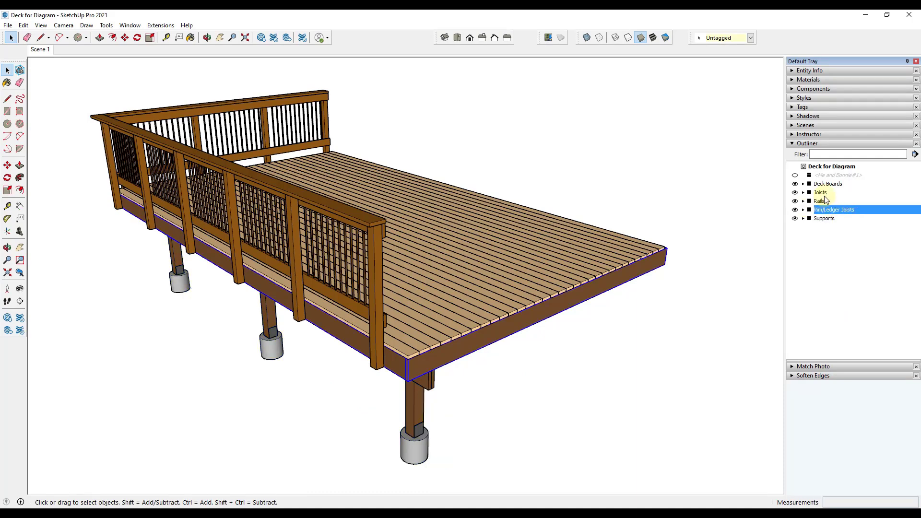
{"action": "left_click", "coordinate": [822, 185], "text": "shift"}
{"action": "left_click", "coordinate": [794, 185]}
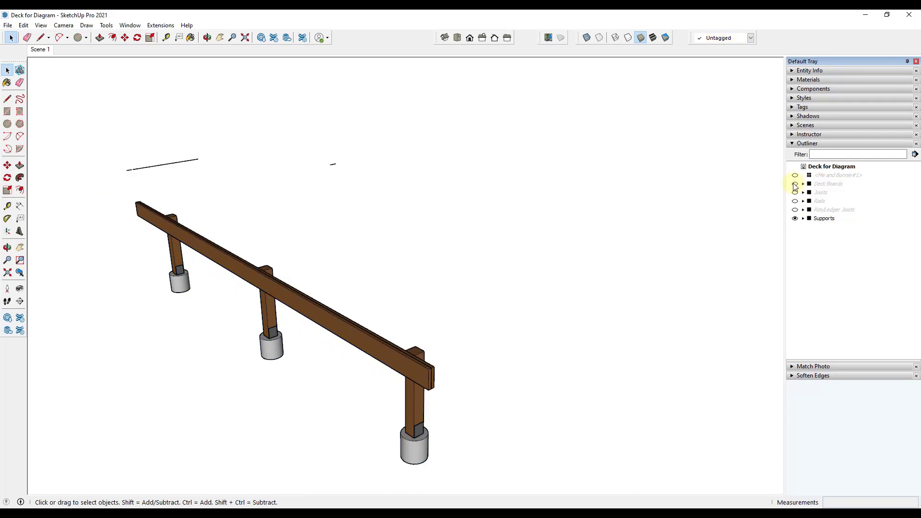
{"action": "left_click_drag", "start_coordinate": [377, 133], "coordinate": [136, 194]}
{"action": "left_click", "coordinate": [135, 193]}
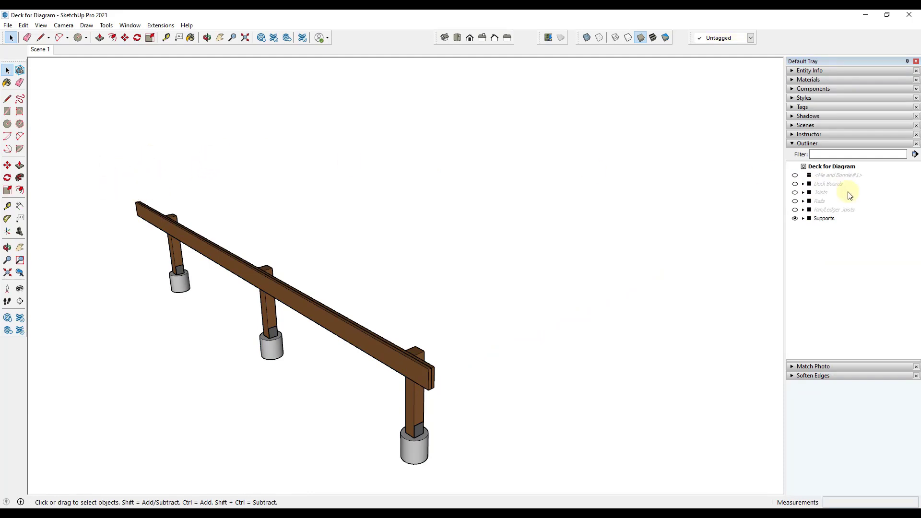
Rename Scene 1 as Supports and update it with the current object visibility.
{"action": "right_click", "coordinate": [41, 52]}
{"action": "left_click", "coordinate": [63, 103]}
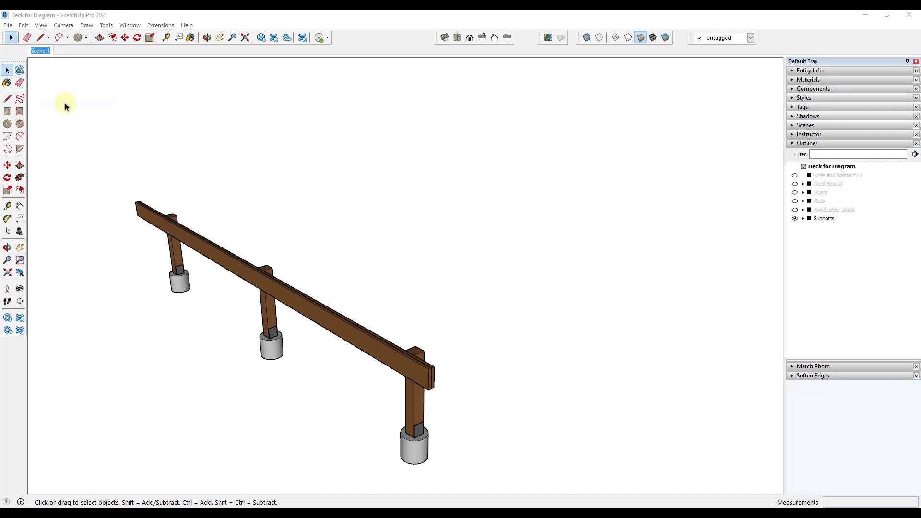
{"action": "type", "text": "Supports"}
{"action": "key", "text": "Return"}
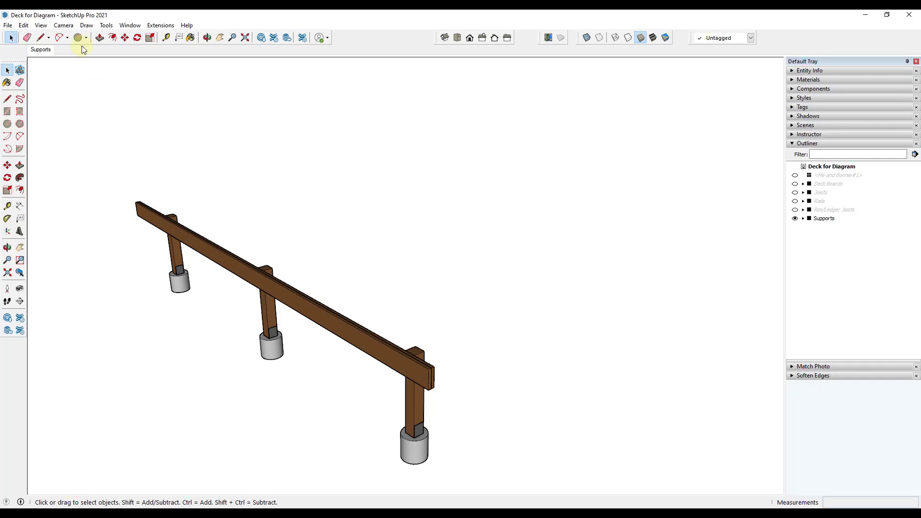
{"action": "right_click", "coordinate": [36, 50]}
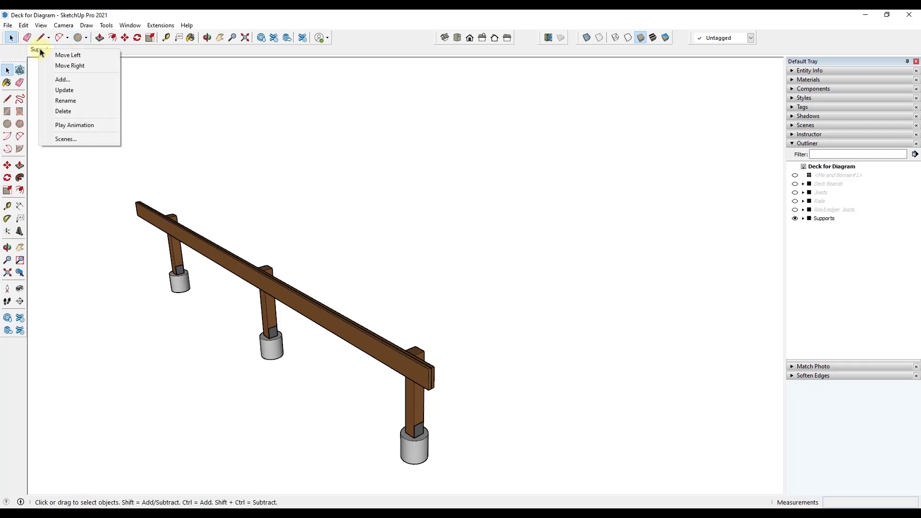
{"action": "left_click", "coordinate": [67, 90]}
Show the Joists and Rim/Ledger Joists groups, hide Supports, and add a scene named Joists.
{"action": "left_click", "coordinate": [794, 210]}
{"action": "left_click", "coordinate": [795, 218]}
{"action": "left_click", "coordinate": [794, 192]}
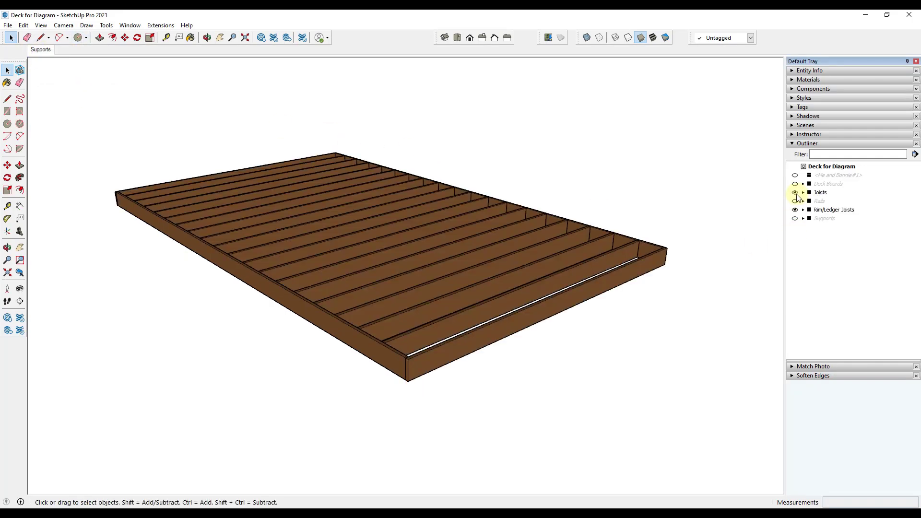
{"action": "right_click", "coordinate": [39, 50]}
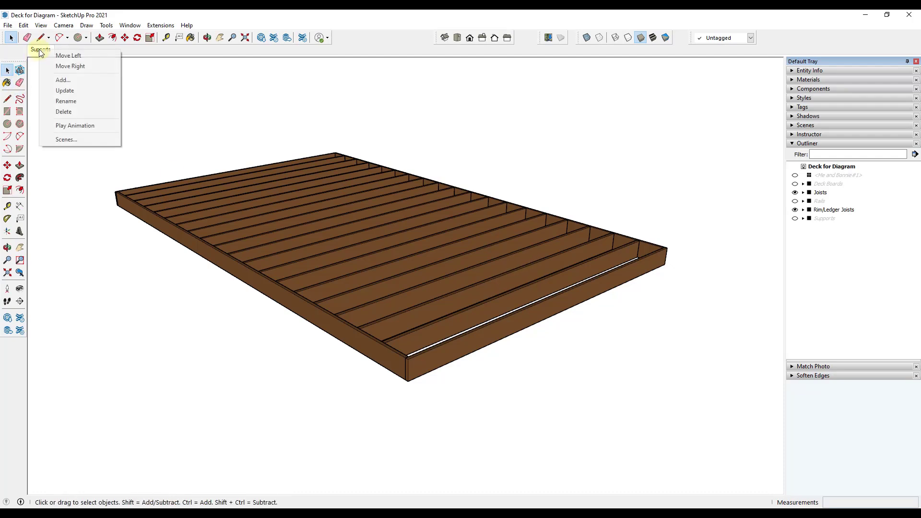
{"action": "left_click", "coordinate": [63, 80]}
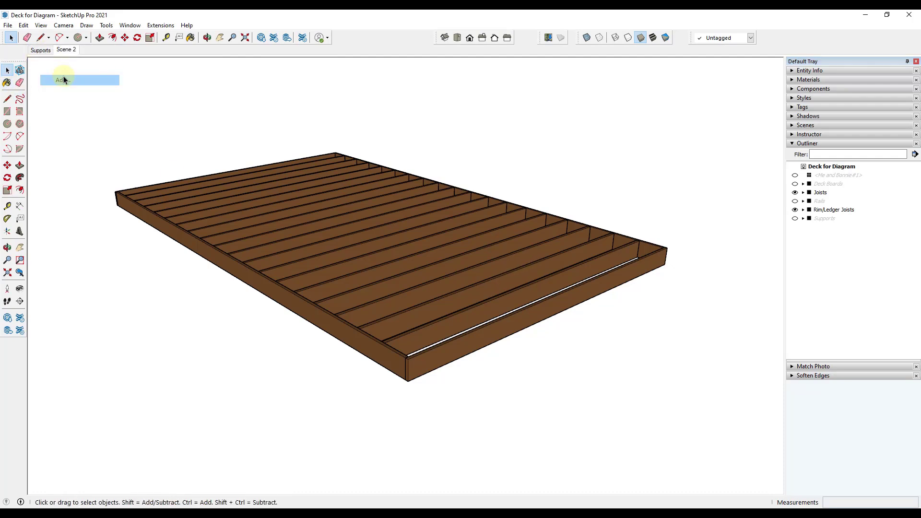
{"action": "right_click", "coordinate": [71, 51]}
{"action": "left_click", "coordinate": [99, 105]}
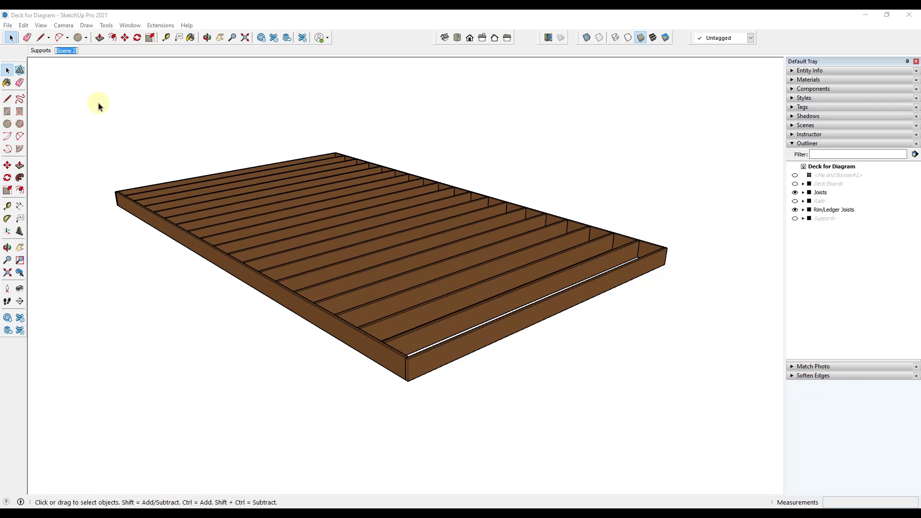
{"action": "type", "text": "Joists"}
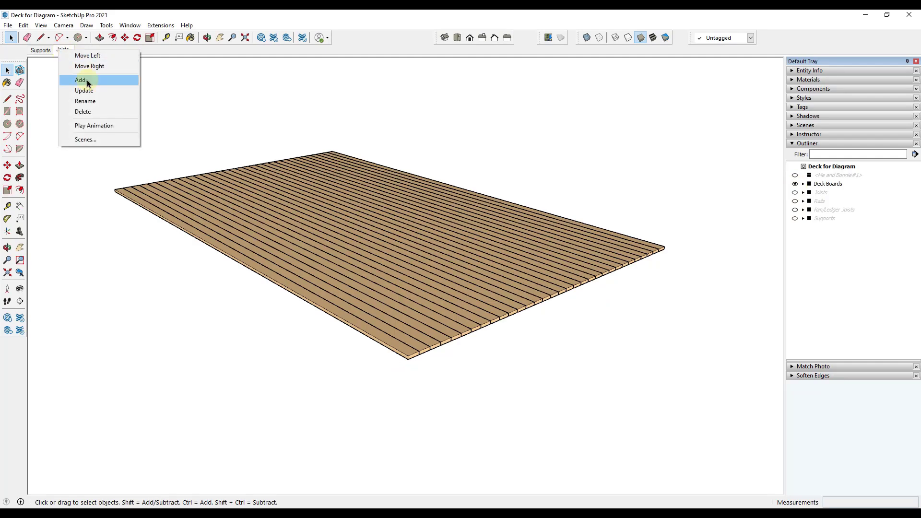
Add a scene named Deck Boards showing only the deck boards, and check the Supports, Joists and Deck Boards scenes.
{"action": "left_click", "coordinate": [88, 79]}
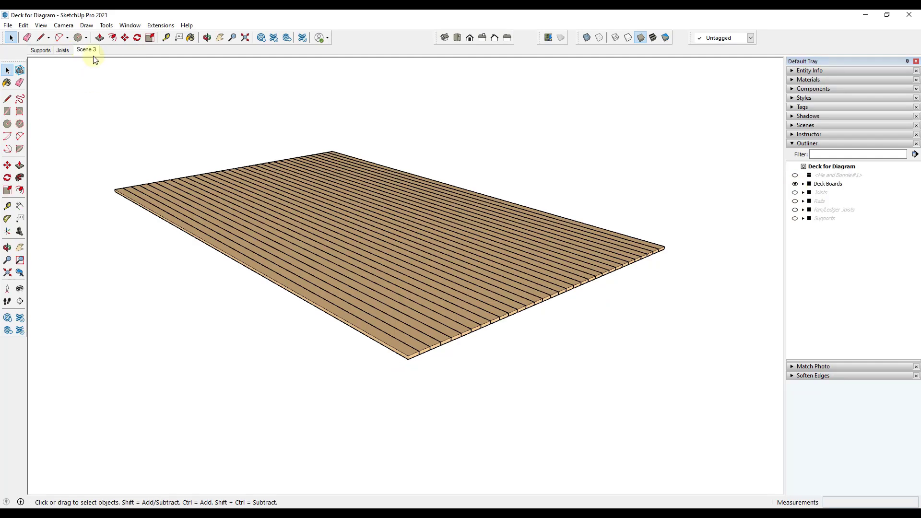
{"action": "right_click", "coordinate": [88, 49]}
{"action": "left_click", "coordinate": [123, 101]}
{"action": "type", "text": "Deck Boards"}
{"action": "key", "text": "Return"}
{"action": "left_click", "coordinate": [41, 51]}
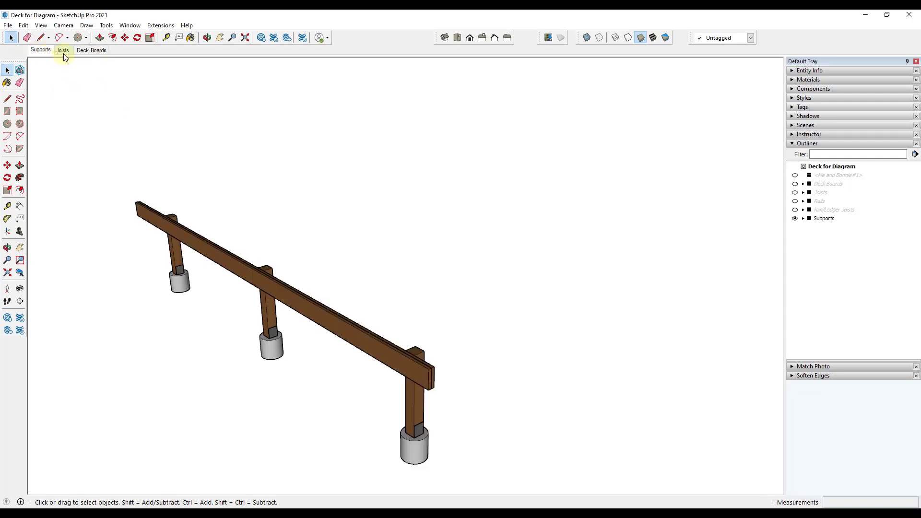
{"action": "left_click", "coordinate": [64, 51]}
{"action": "left_click", "coordinate": [83, 54]}
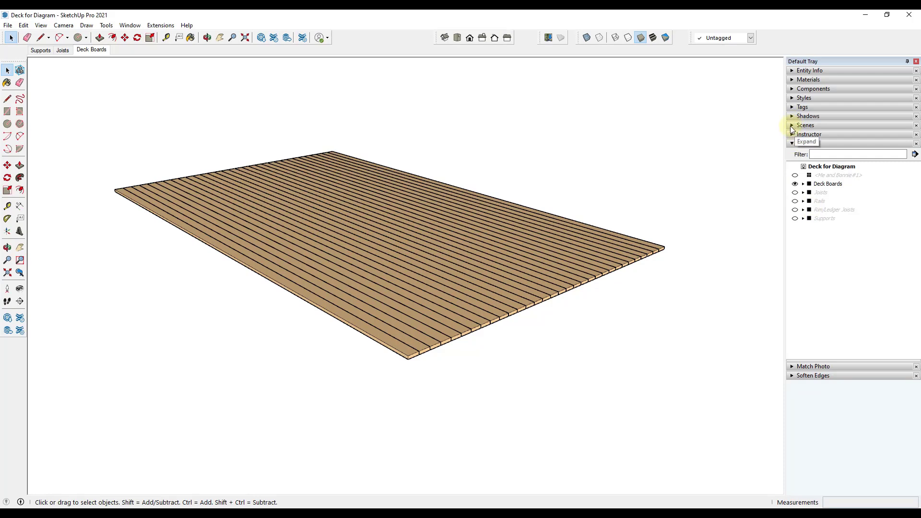
Hide Deck Boards, show Rails, add a scene named Rails, and check all four scenes in turn.
{"action": "left_click", "coordinate": [795, 185]}
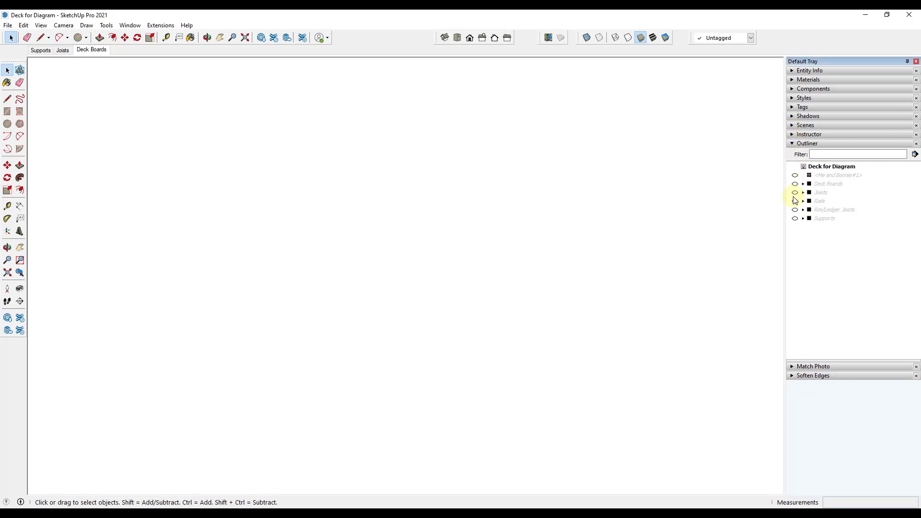
{"action": "left_click", "coordinate": [795, 201]}
{"action": "right_click", "coordinate": [97, 53]}
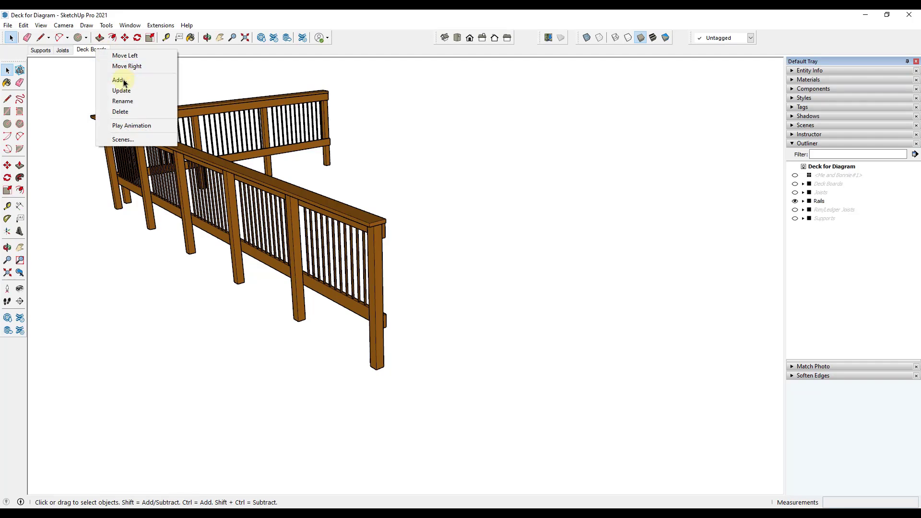
{"action": "left_click", "coordinate": [121, 80]}
{"action": "right_click", "coordinate": [119, 50]}
{"action": "left_click", "coordinate": [146, 99]}
{"action": "type", "text": "Rails"}
{"action": "key", "text": "Return"}
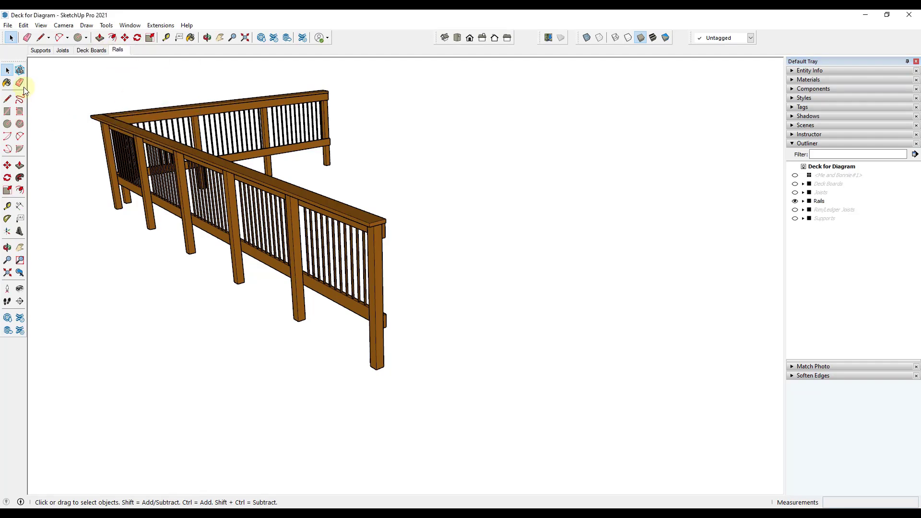
{"action": "left_click", "coordinate": [40, 51]}
{"action": "left_click", "coordinate": [62, 50]}
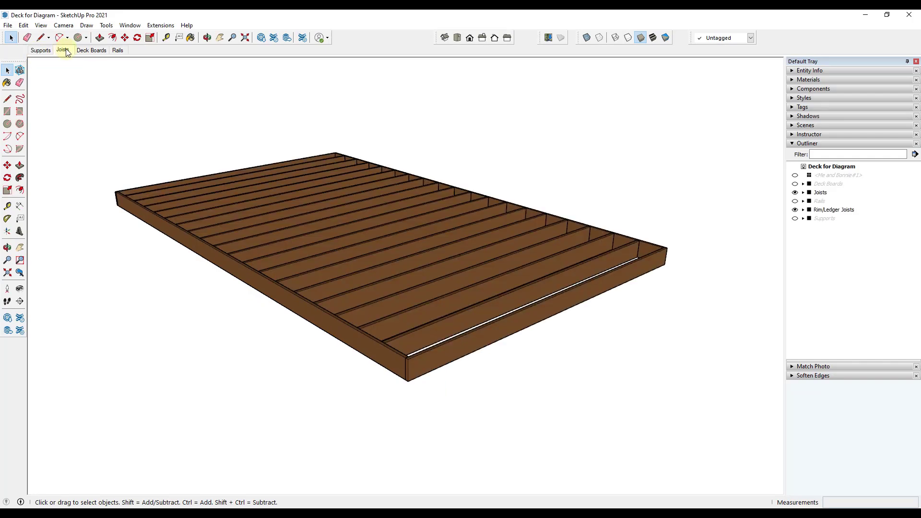
{"action": "left_click", "coordinate": [86, 51]}
{"action": "left_click", "coordinate": [121, 50]}
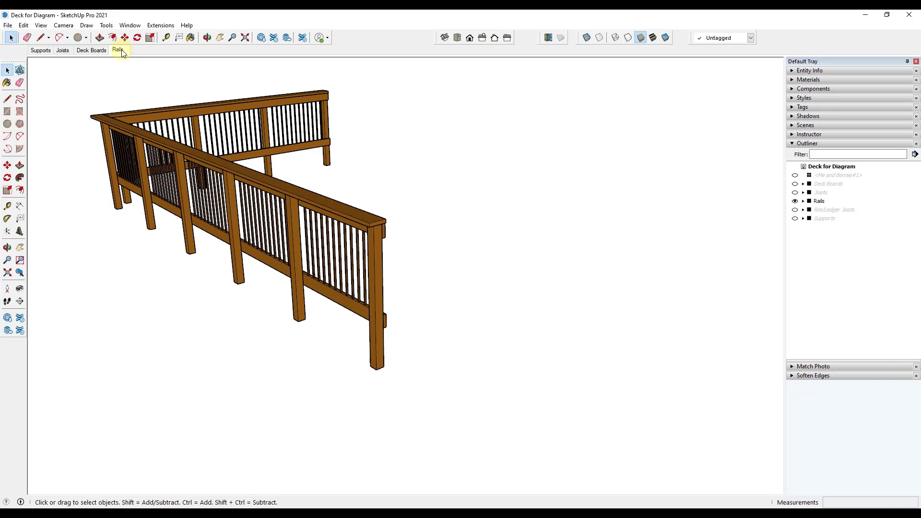
Save the deck model, switch to LayOut and update the viewport's model reference.
{"action": "left_click", "coordinate": [9, 27]}
{"action": "left_click", "coordinate": [29, 71]}
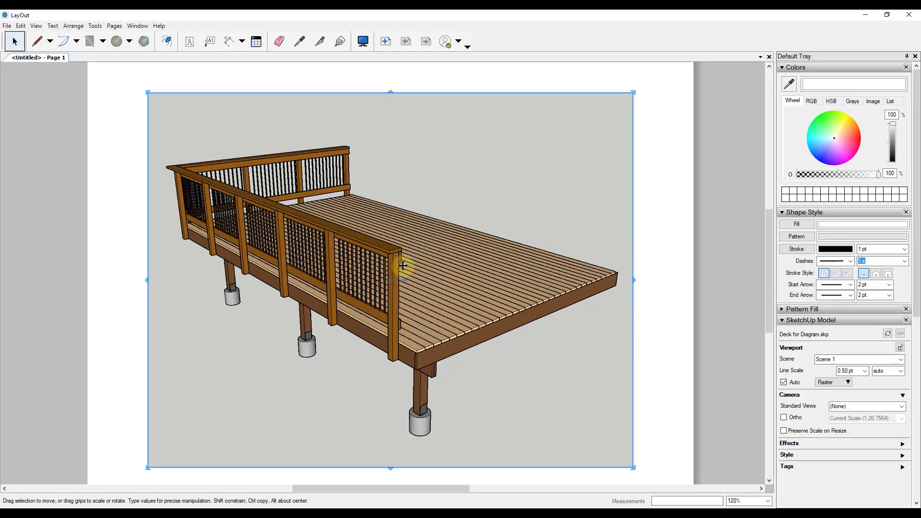
{"action": "right_click", "coordinate": [418, 259]}
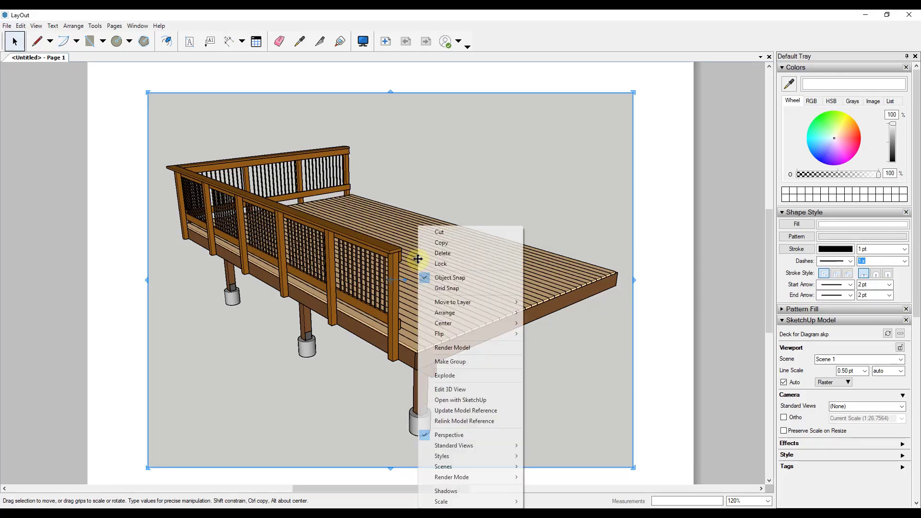
{"action": "left_click", "coordinate": [482, 411]}
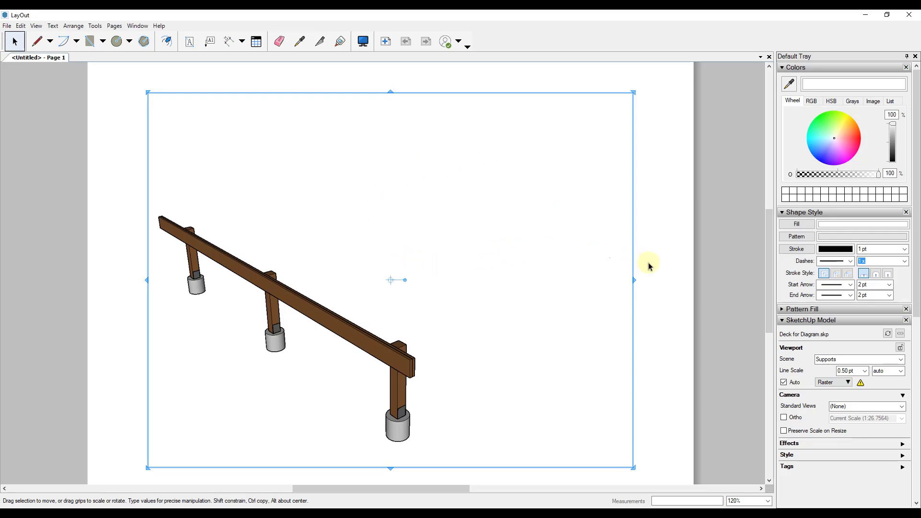
Examine the scenes available for the deck viewport and deselect it.
{"action": "right_click", "coordinate": [483, 246]}
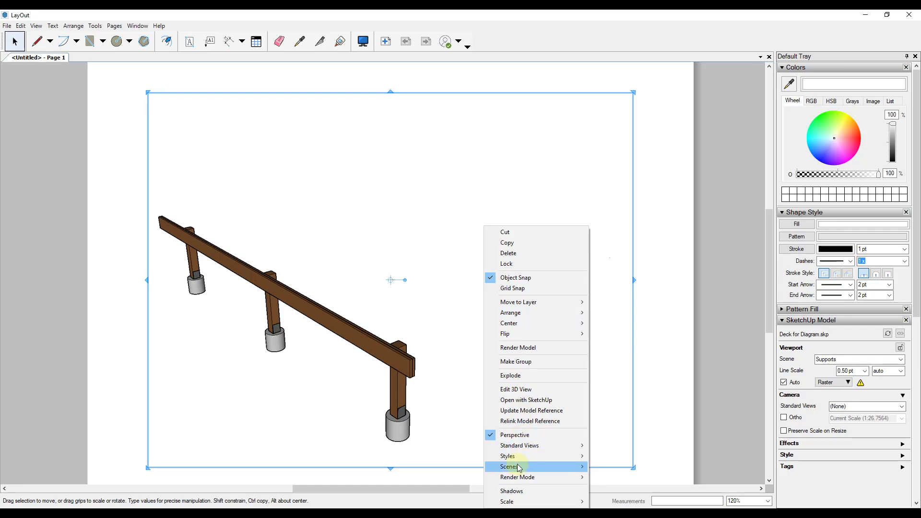
{"action": "mouse_move", "coordinate": [519, 467]}
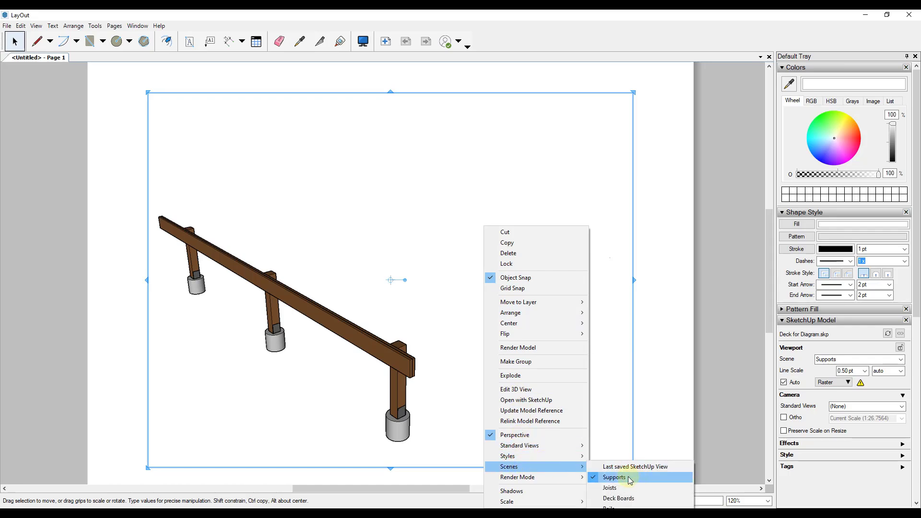
{"action": "left_click", "coordinate": [666, 316]}
{"action": "left_click", "coordinate": [674, 315]}
Collapse the SketchUp Model section and add a new layer named Supports.
{"action": "left_click", "coordinate": [783, 321]}
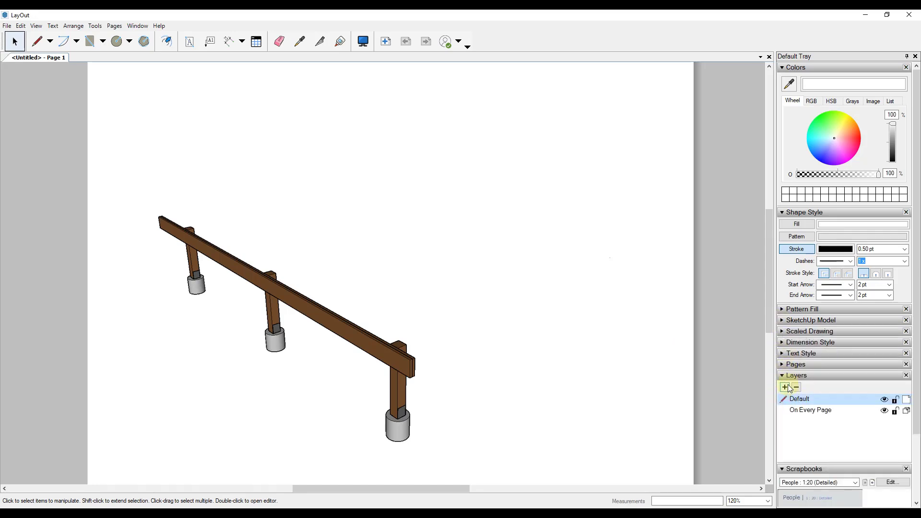
{"action": "scroll", "coordinate": [823, 342], "scroll_direction": "down", "scroll_amount": 3}
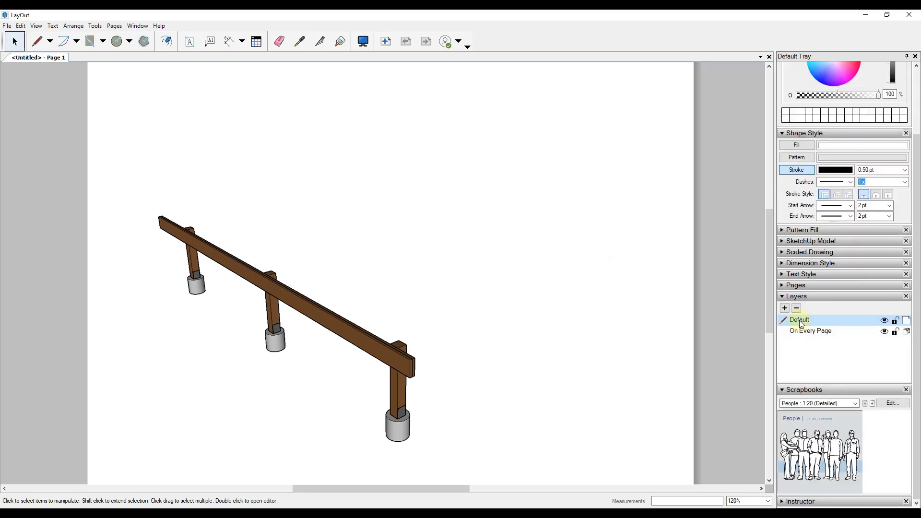
{"action": "left_click", "coordinate": [784, 308]}
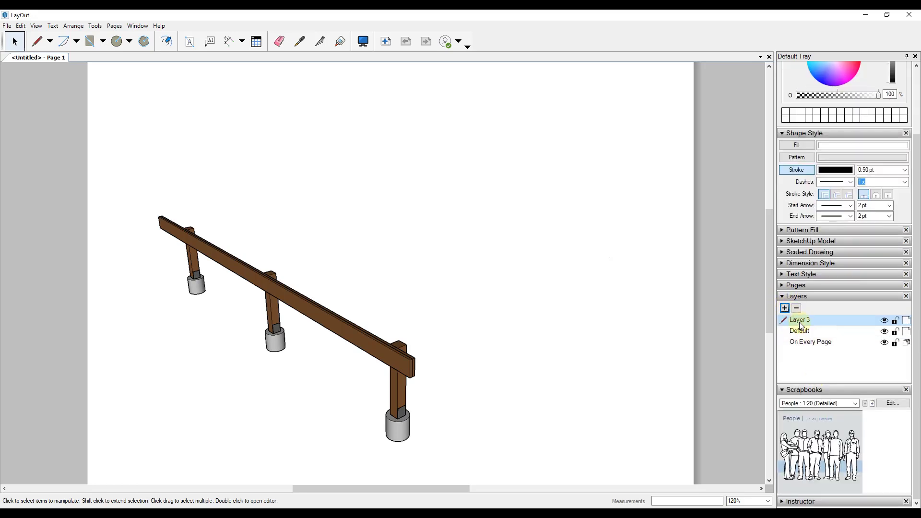
{"action": "double_click", "coordinate": [800, 321]}
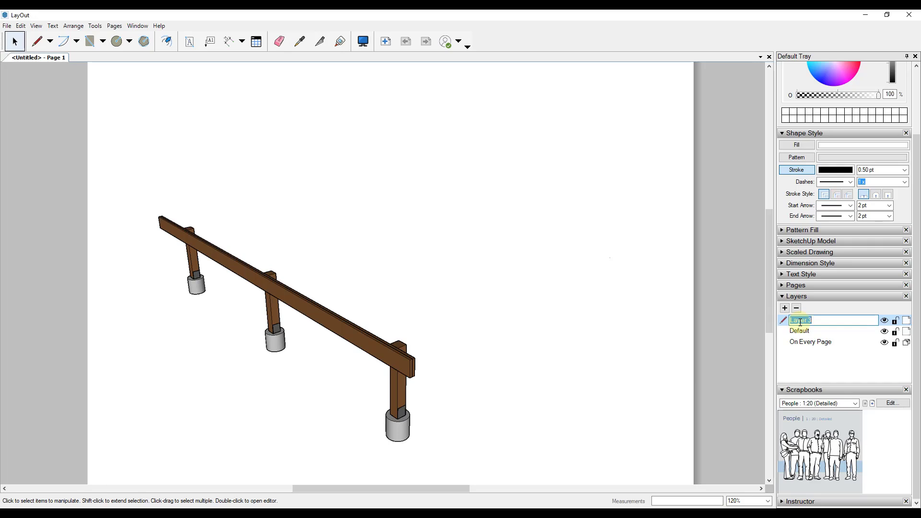
{"action": "type", "text": "Supports"}
{"action": "key", "text": "Return"}
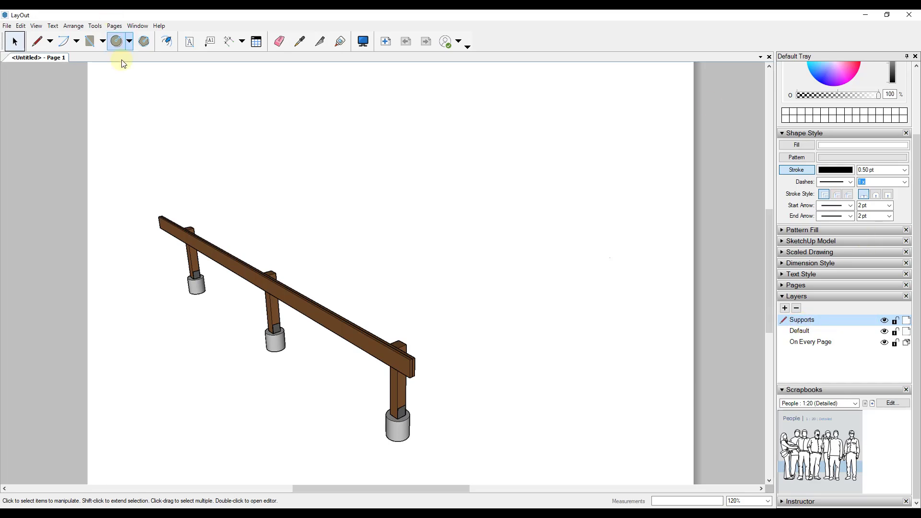
Move the deck supports viewport to the Supports layer and deselect it.
{"action": "right_click", "coordinate": [302, 306]}
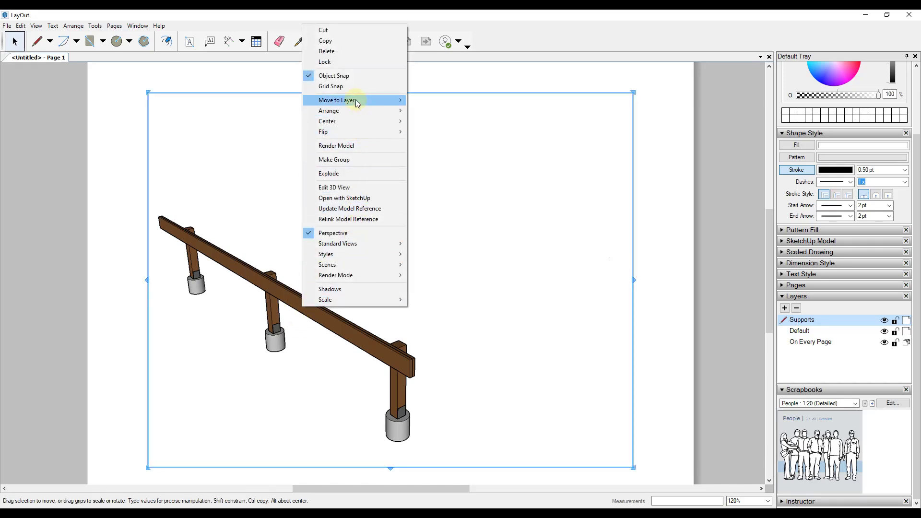
{"action": "mouse_move", "coordinate": [355, 100]}
{"action": "left_click", "coordinate": [434, 110]}
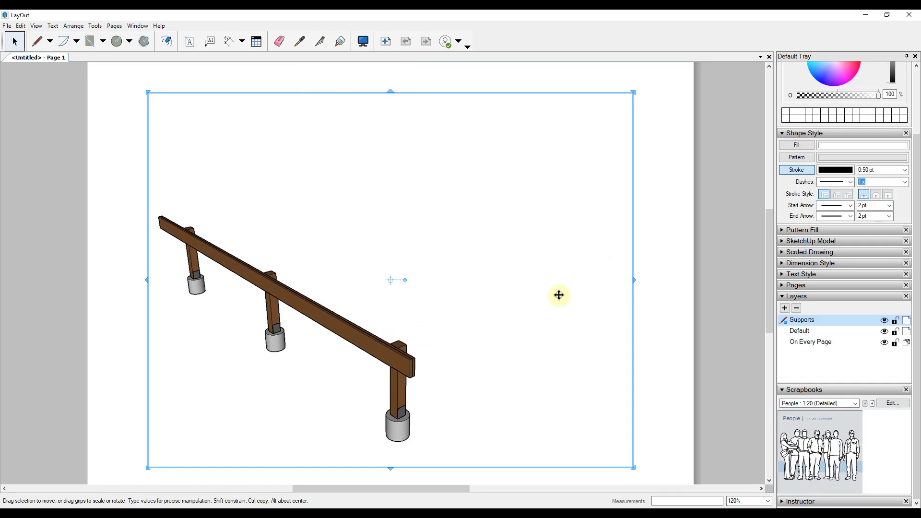
{"action": "left_click", "coordinate": [657, 299]}
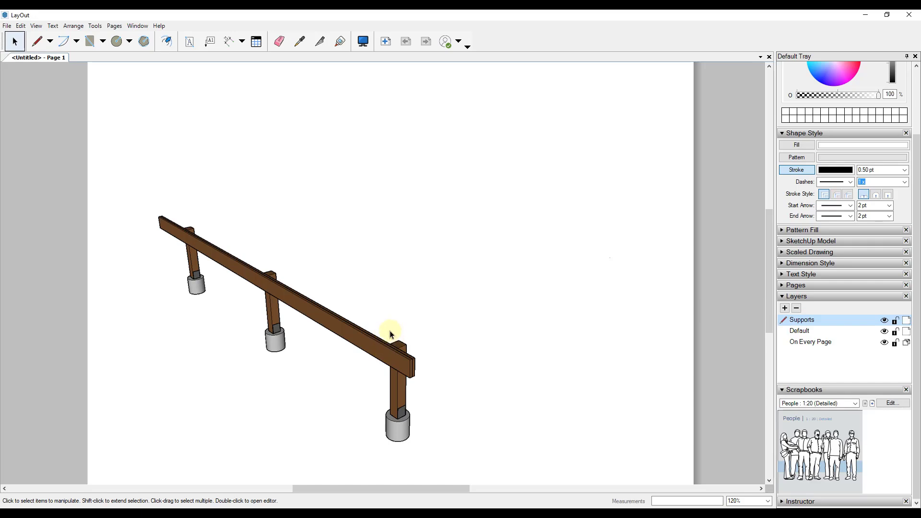
{"action": "right_click", "coordinate": [395, 347]}
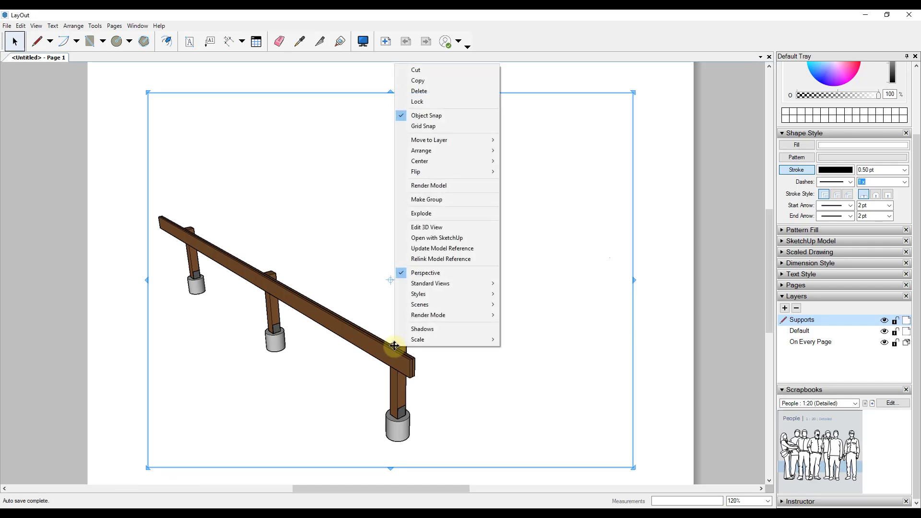
{"action": "left_click", "coordinate": [433, 80]}
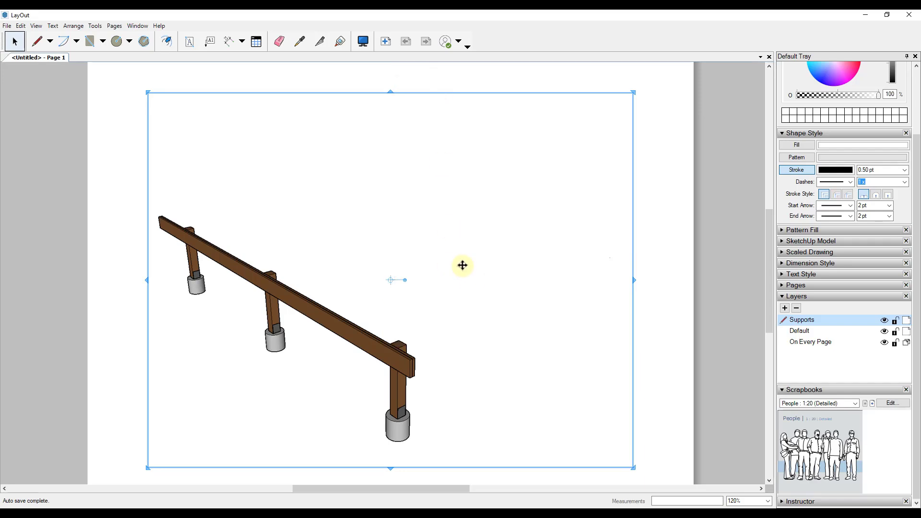
{"action": "left_click", "coordinate": [785, 308]}
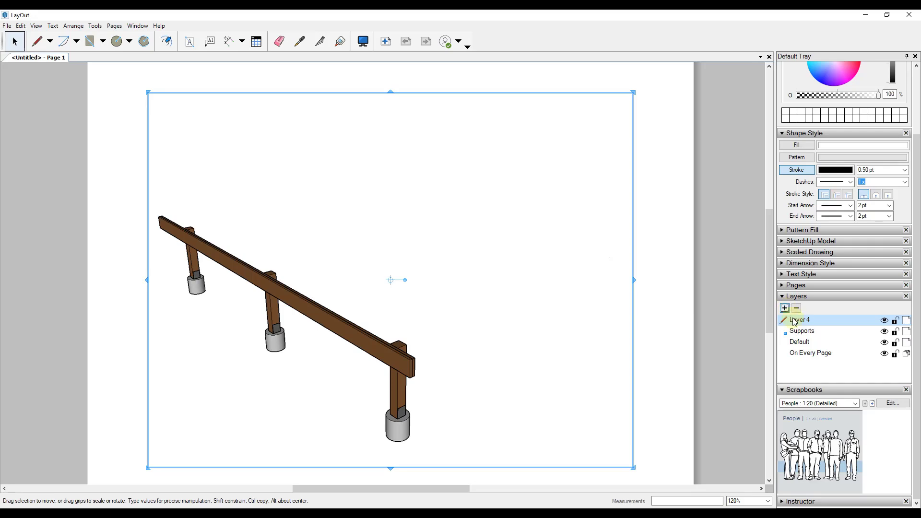
{"action": "left_click", "coordinate": [797, 308]}
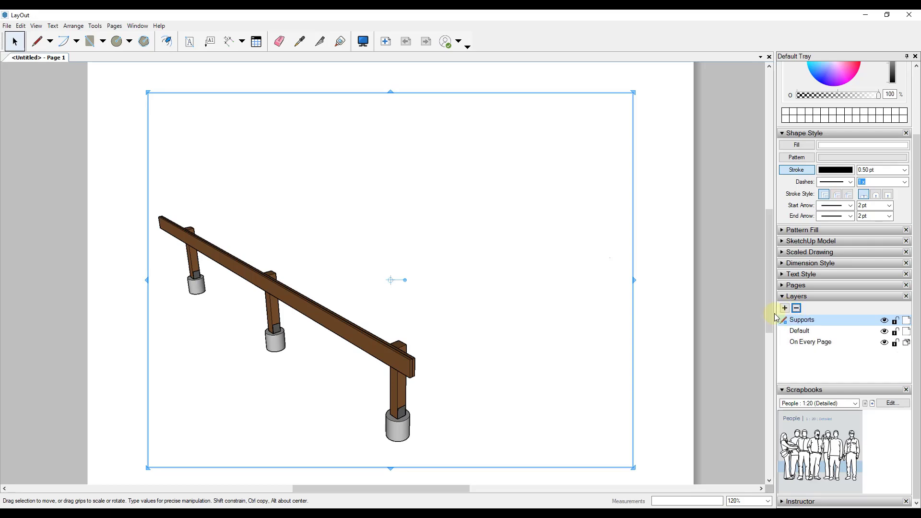
Add a new layer named Joists, checking the scene names in the SketchUp model.
{"action": "left_click", "coordinate": [785, 309]}
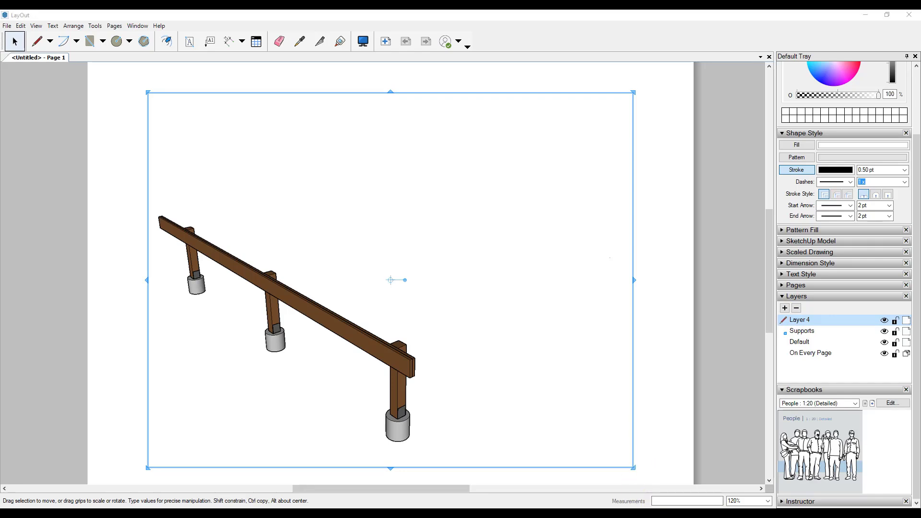
{"action": "left_click", "coordinate": [686, 514]}
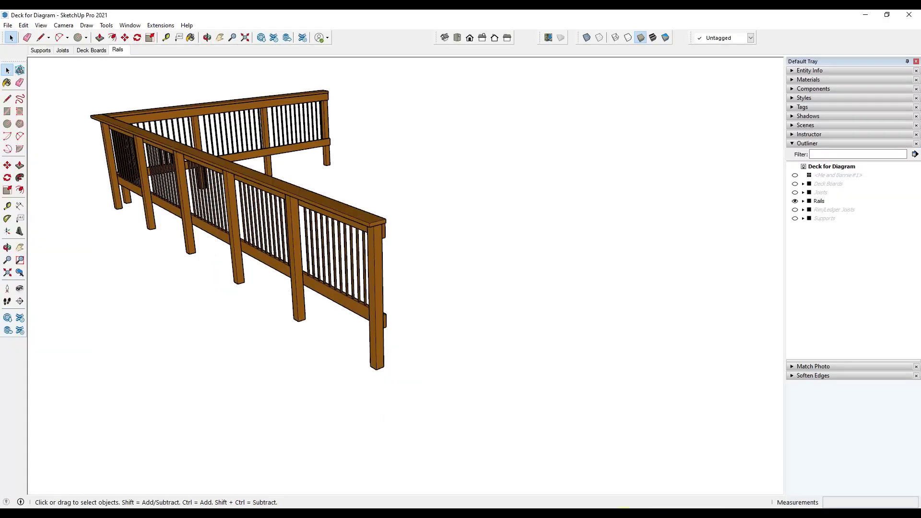
{"action": "left_click", "coordinate": [710, 514]}
{"action": "double_click", "coordinate": [801, 320]}
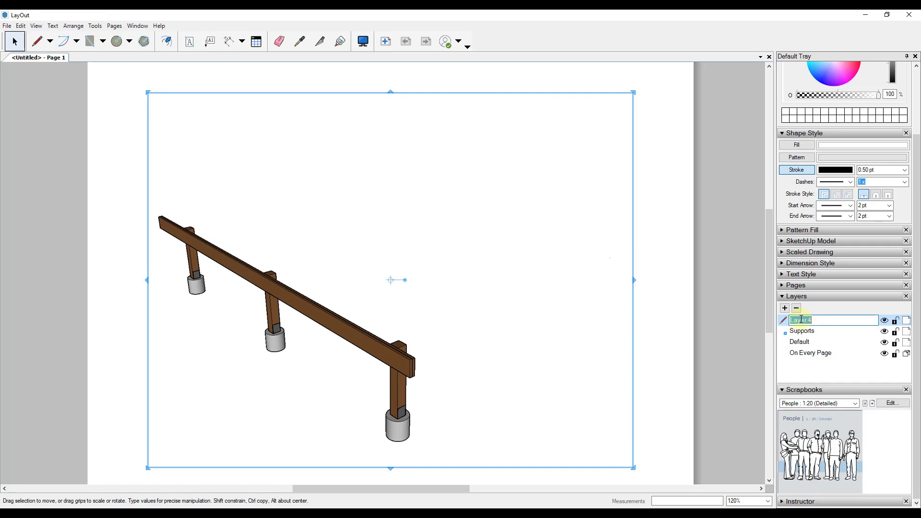
{"action": "type", "text": "Jois"}
Add two more layers named Deck Boards and Rail above the Joists layer.
{"action": "left_click", "coordinate": [784, 308]}
{"action": "type", "text": "Deck Boards"}
{"action": "key", "text": "Return"}
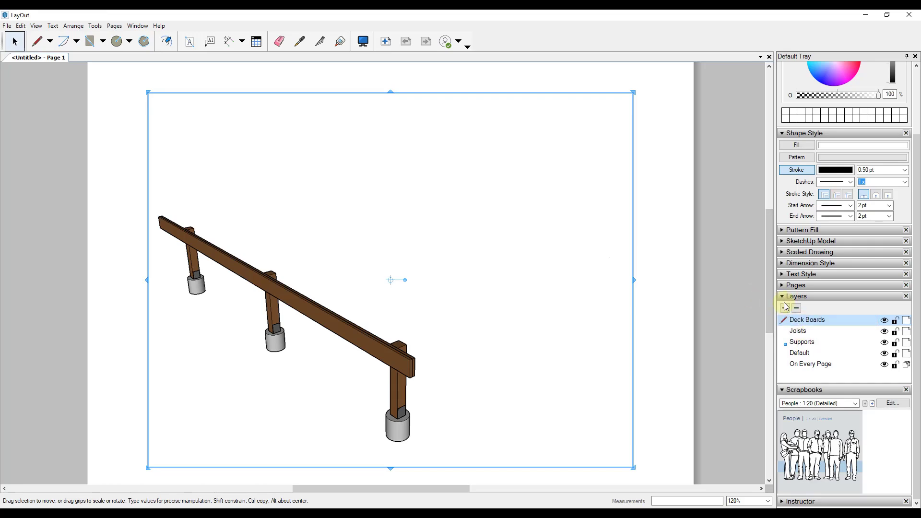
{"action": "left_click", "coordinate": [786, 307]}
{"action": "double_click", "coordinate": [808, 319]}
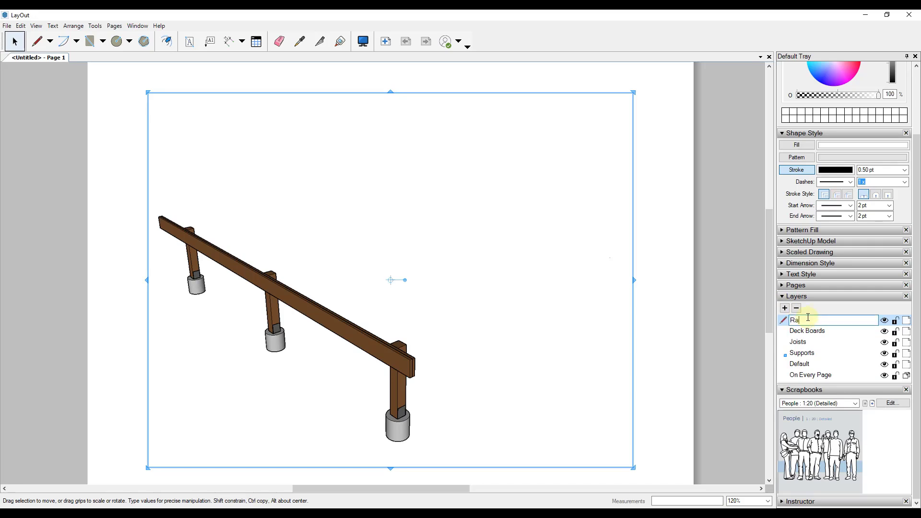
{"action": "key", "text": "Return"}
Copy the supports viewport from the Supports layer and paste it in place onto the Joists layer.
{"action": "left_click", "coordinate": [800, 353]}
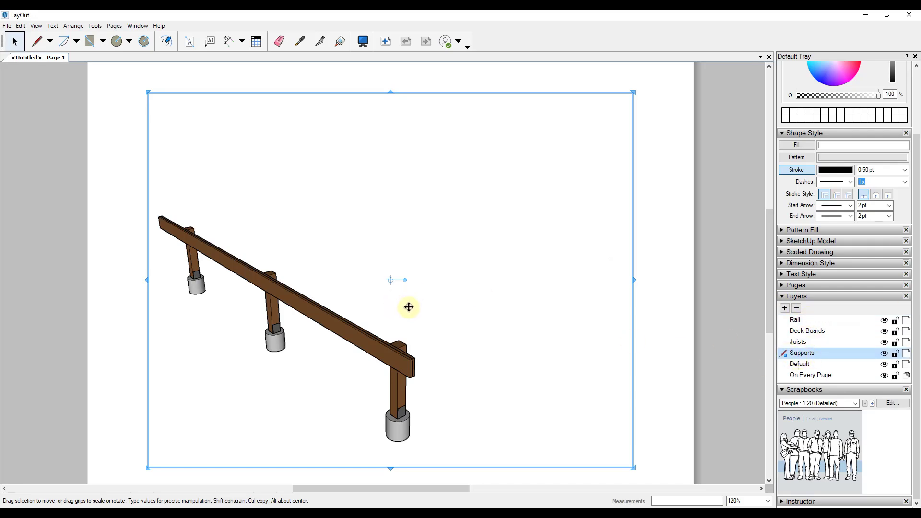
{"action": "right_click", "coordinate": [453, 300]}
{"action": "left_click", "coordinate": [502, 251]}
{"action": "right_click", "coordinate": [499, 253]}
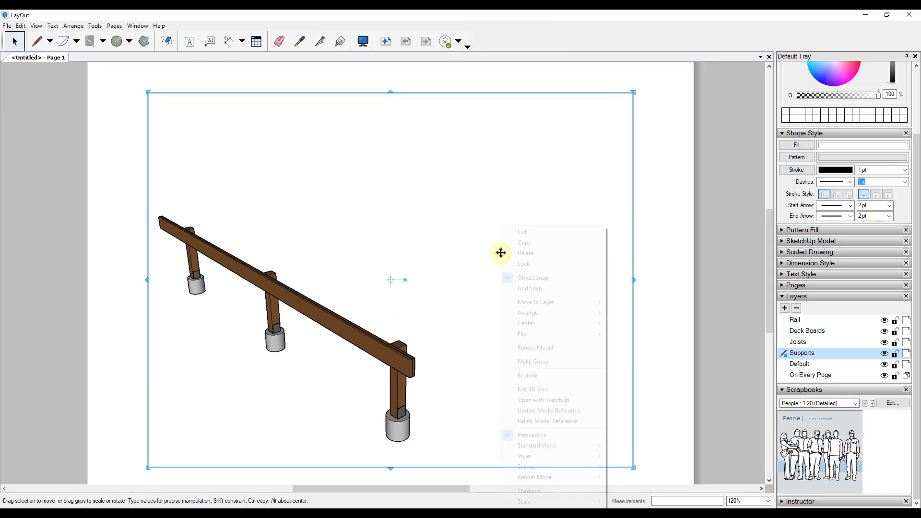
{"action": "left_click", "coordinate": [525, 244]}
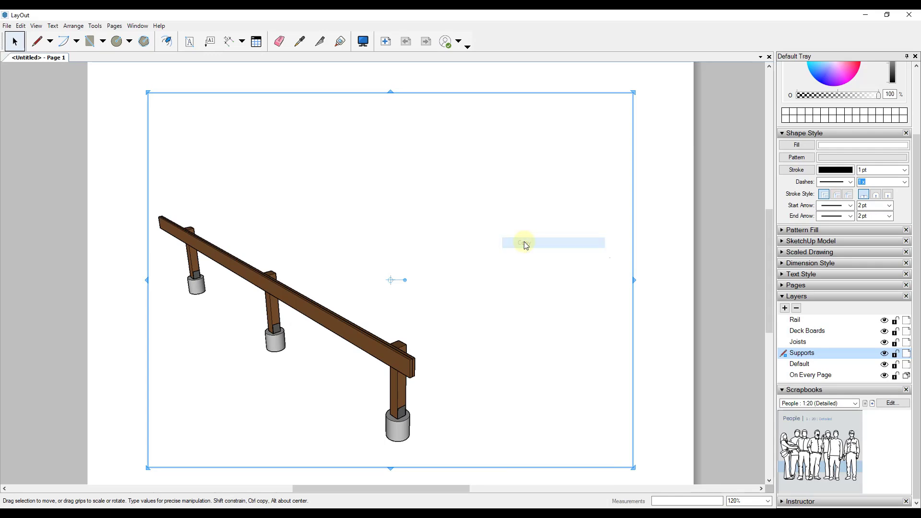
{"action": "left_click", "coordinate": [794, 342]}
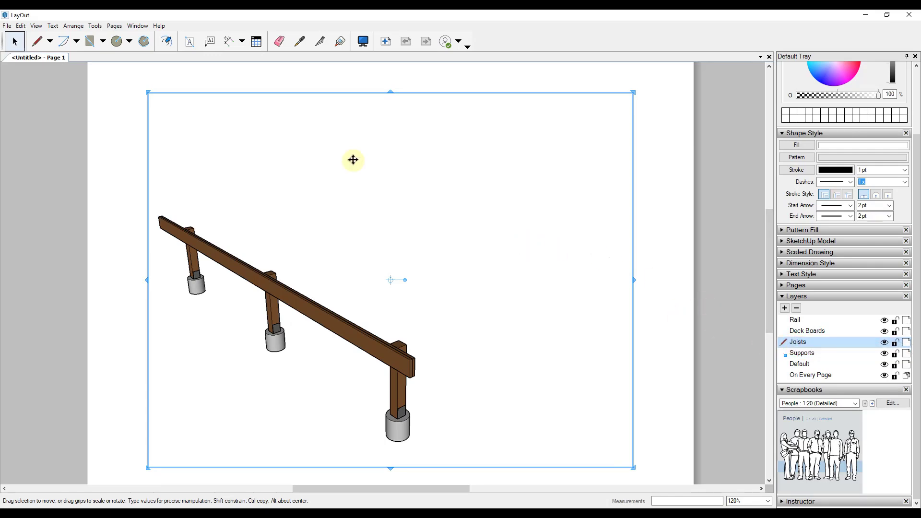
{"action": "left_click", "coordinate": [20, 25]}
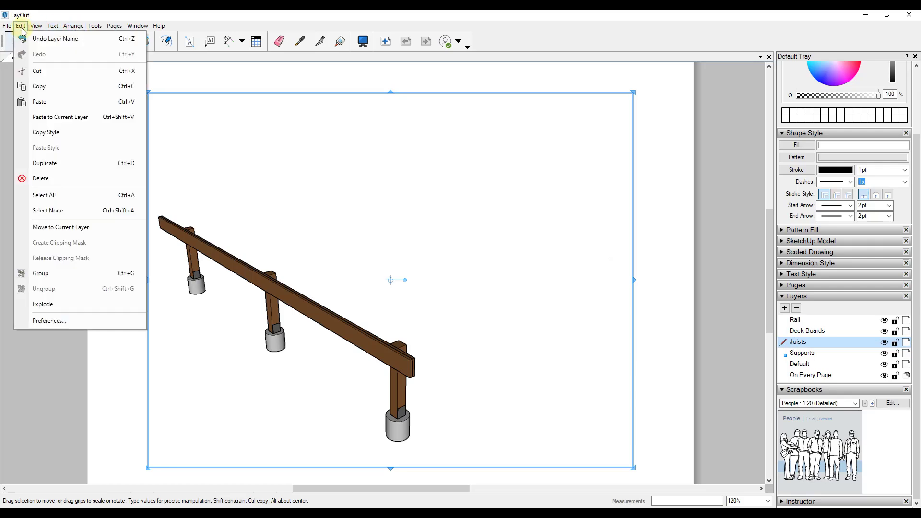
{"action": "left_click", "coordinate": [79, 118]}
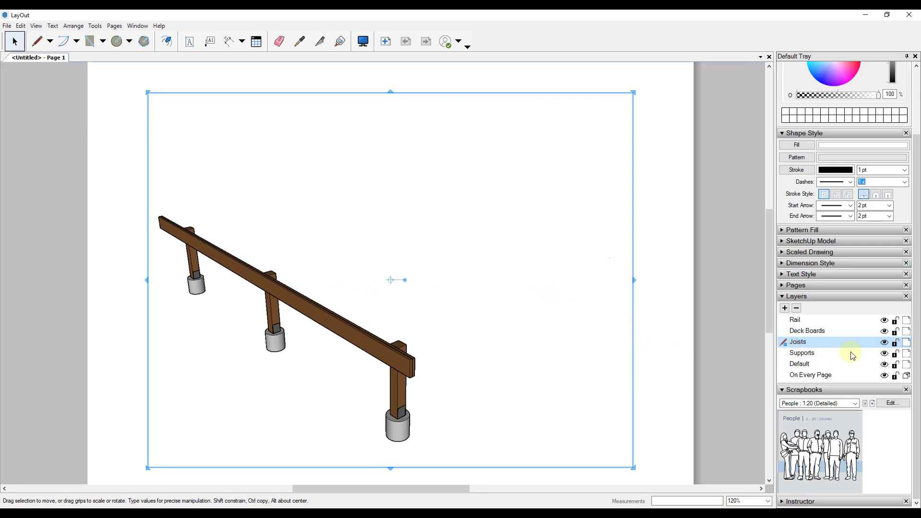
Lock the Supports layer and set the pasted viewport's scene to Joists.
{"action": "left_click", "coordinate": [896, 355]}
{"action": "right_click", "coordinate": [502, 252]}
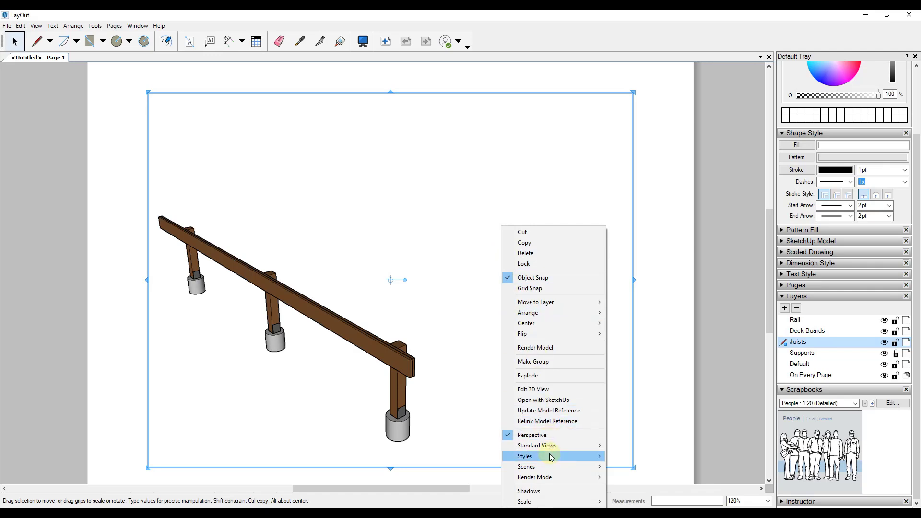
{"action": "mouse_move", "coordinate": [552, 466]}
{"action": "left_click", "coordinate": [627, 488]}
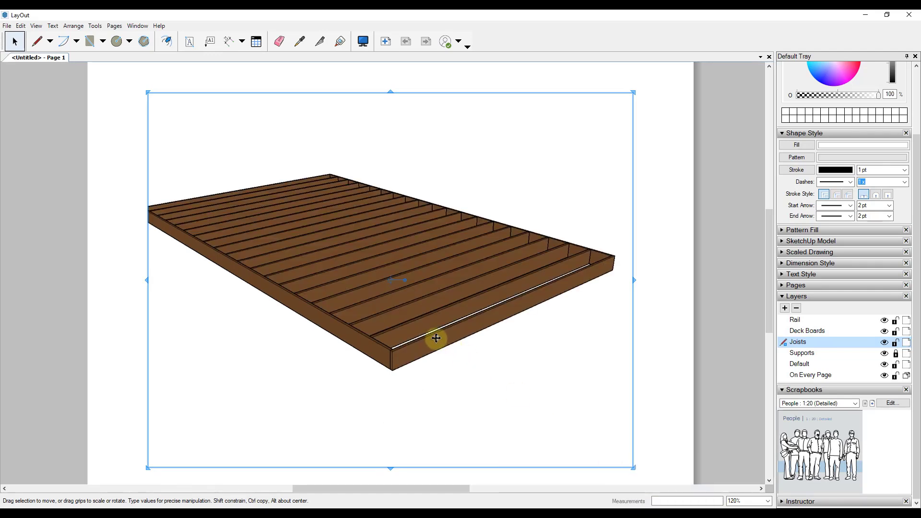
Turn off the style background of the Joists viewport in its SketchUp model settings.
{"action": "left_click", "coordinate": [781, 297]}
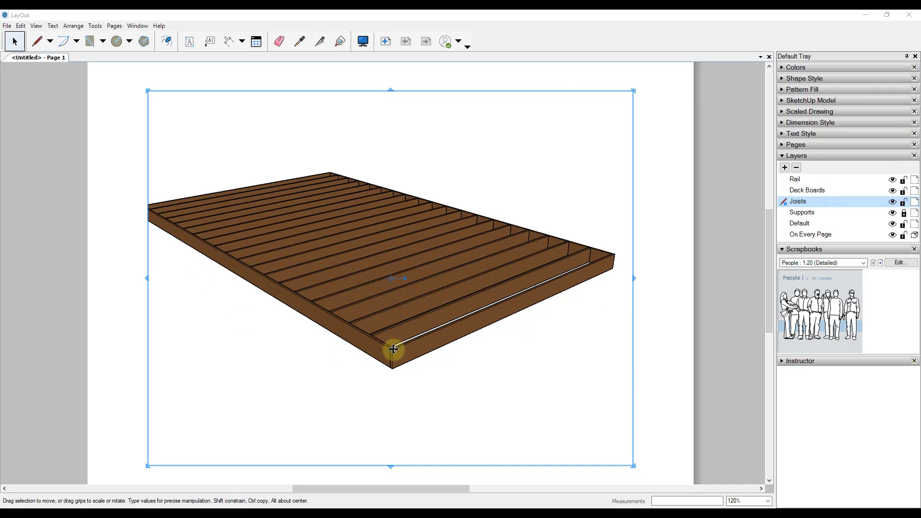
{"action": "left_click", "coordinate": [782, 101]}
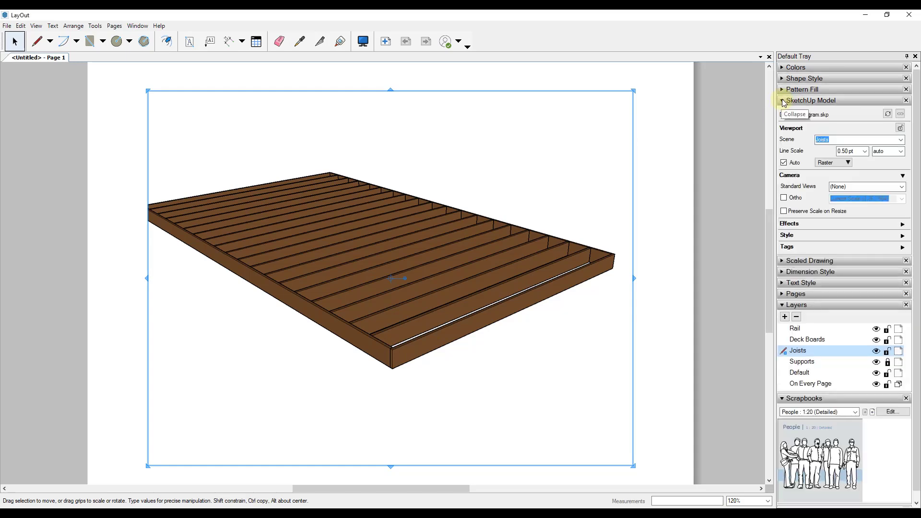
{"action": "left_click", "coordinate": [903, 235]}
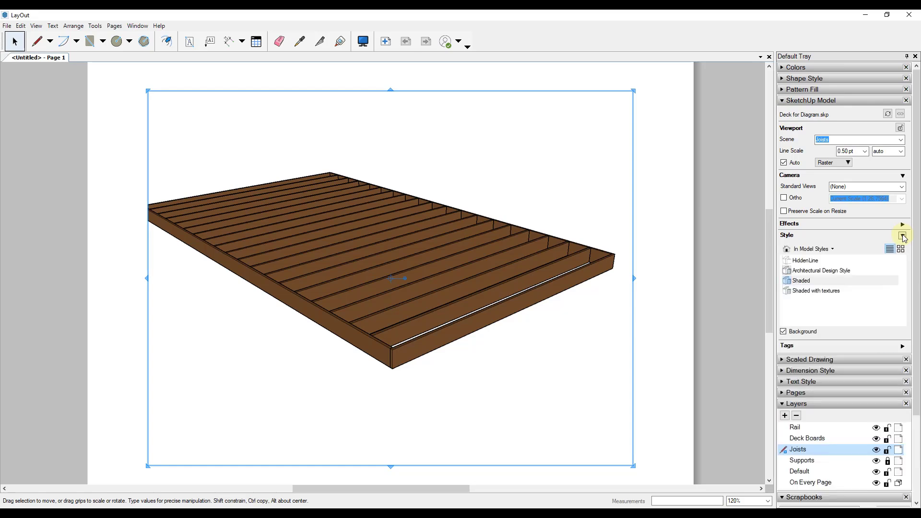
{"action": "left_click", "coordinate": [784, 332]}
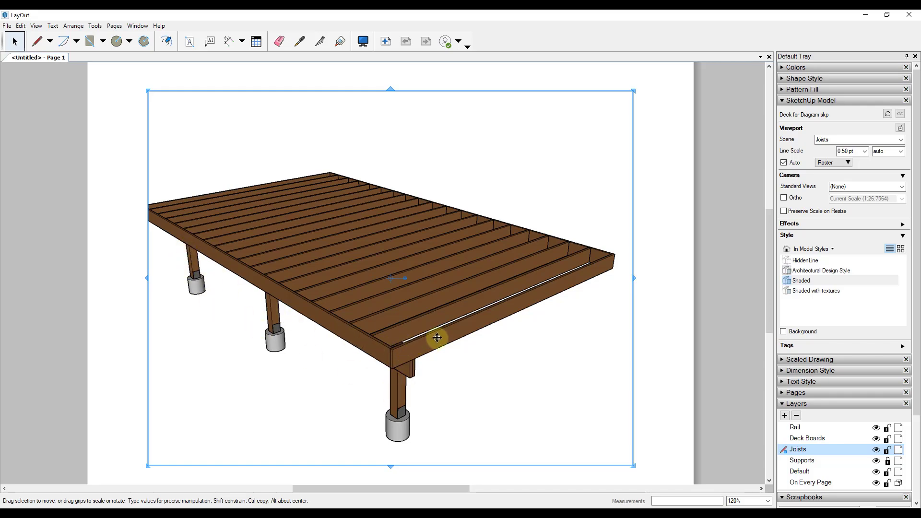
Copy the Joists viewport and paste it in place onto the Deck Boards layer.
{"action": "right_click", "coordinate": [556, 283]}
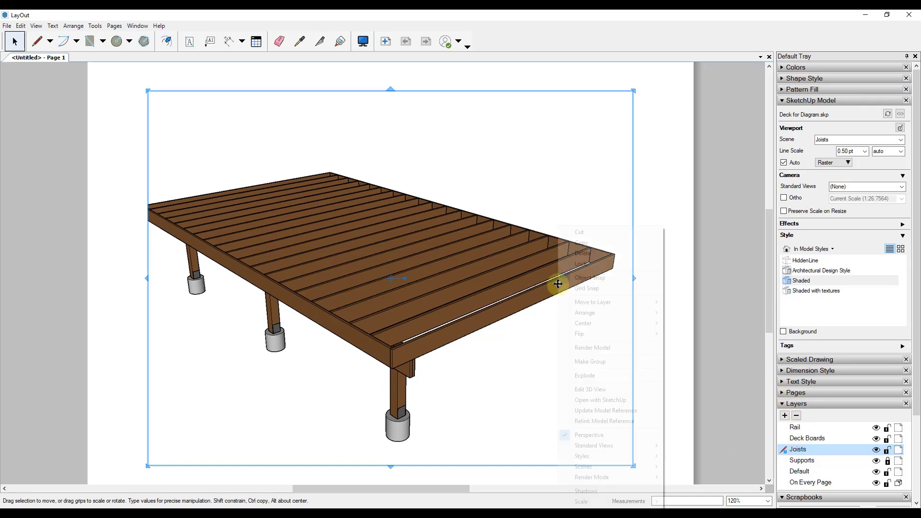
{"action": "left_click", "coordinate": [591, 240]}
{"action": "left_click", "coordinate": [805, 438]}
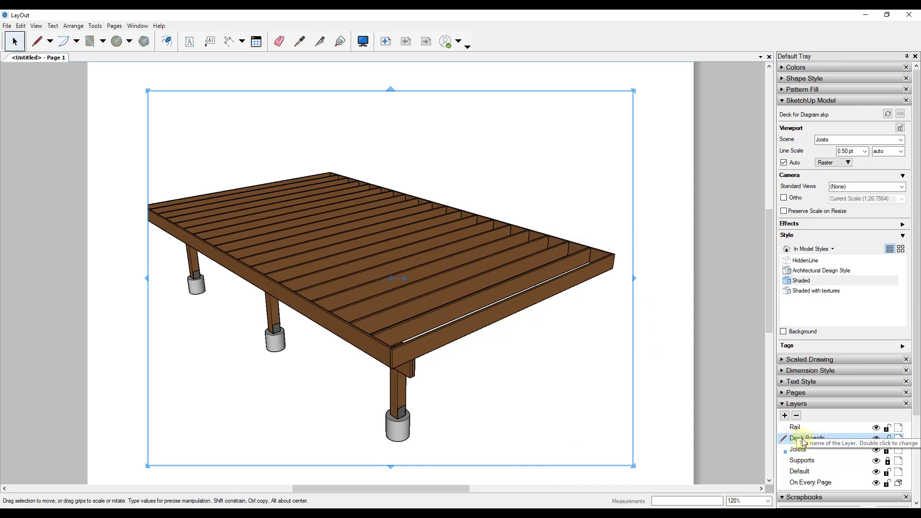
{"action": "left_click", "coordinate": [20, 26]}
{"action": "left_click", "coordinate": [69, 118]}
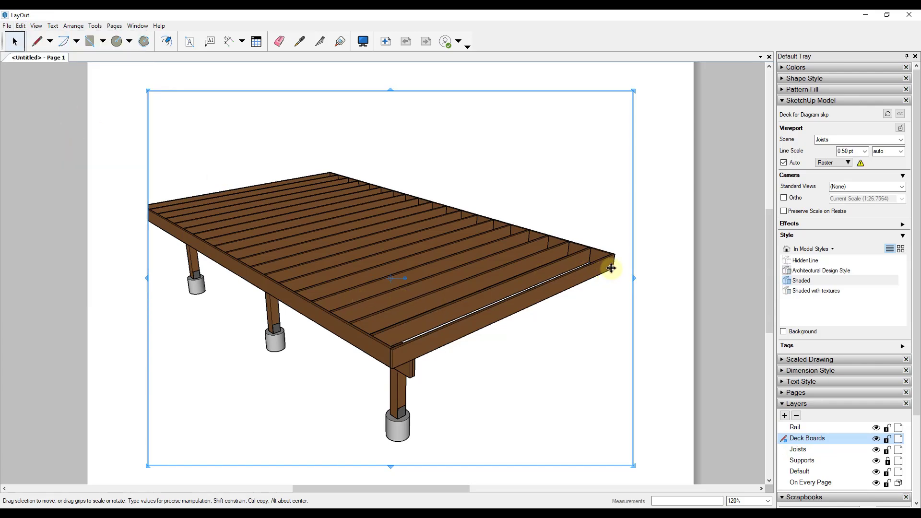
Lock the Joists layer and set the newly pasted viewport's scene to Deck Boards.
{"action": "right_click", "coordinate": [616, 249]}
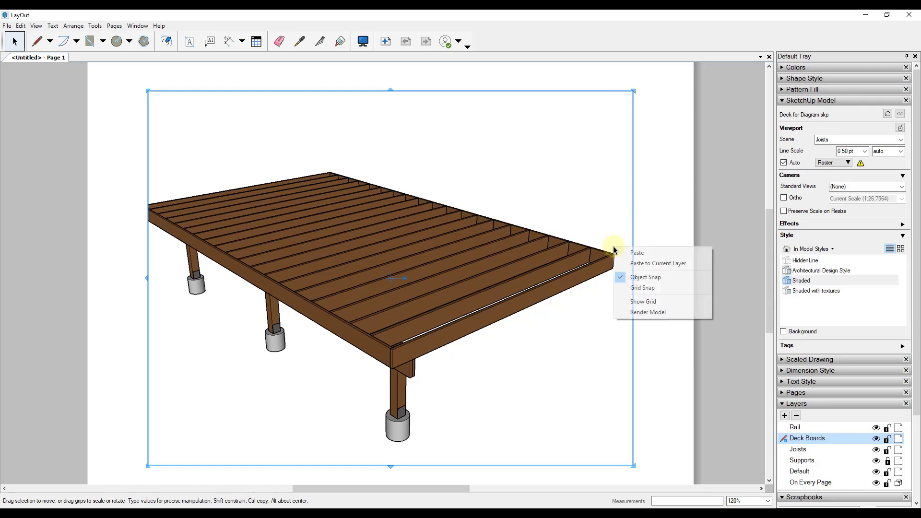
{"action": "right_click", "coordinate": [588, 264]}
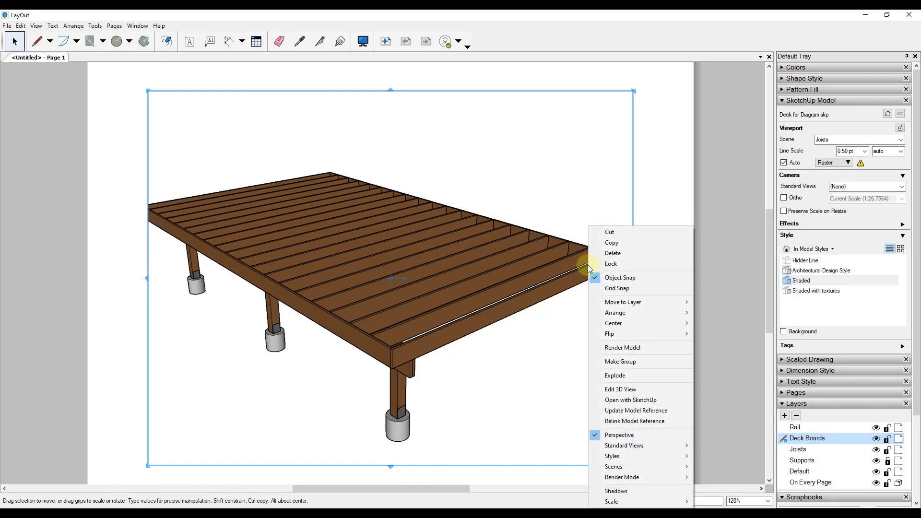
{"action": "left_click", "coordinate": [888, 449]}
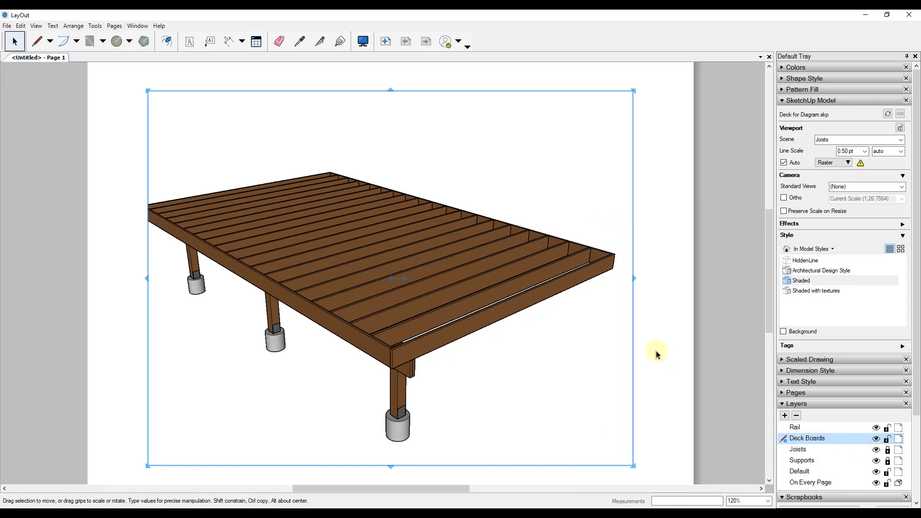
{"action": "right_click", "coordinate": [572, 276]}
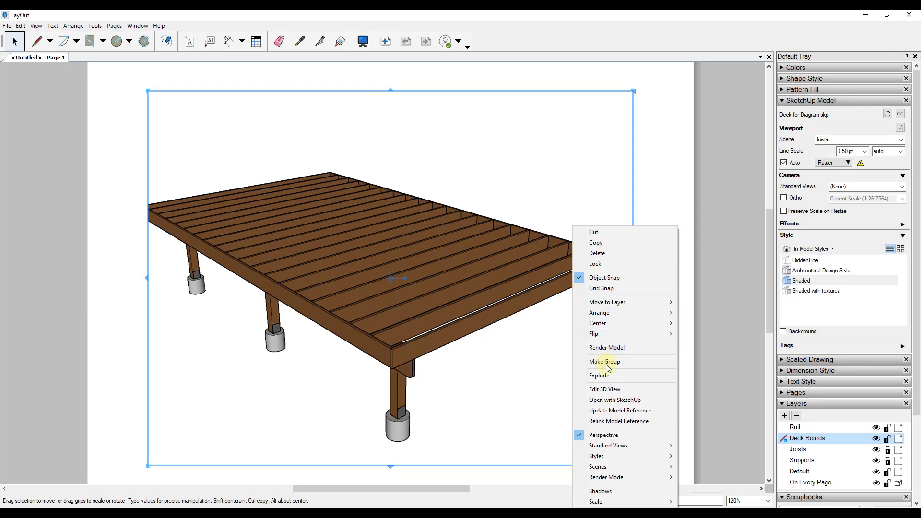
{"action": "mouse_move", "coordinate": [615, 468]}
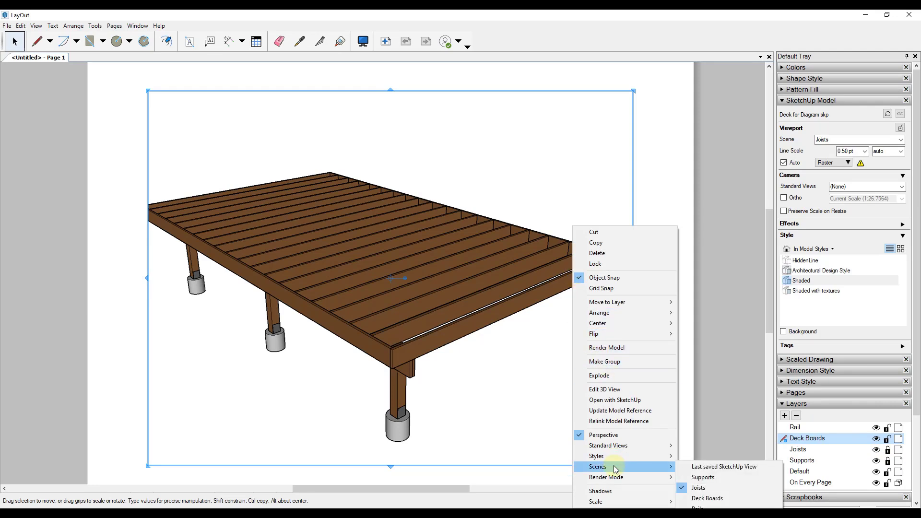
{"action": "left_click", "coordinate": [700, 497]}
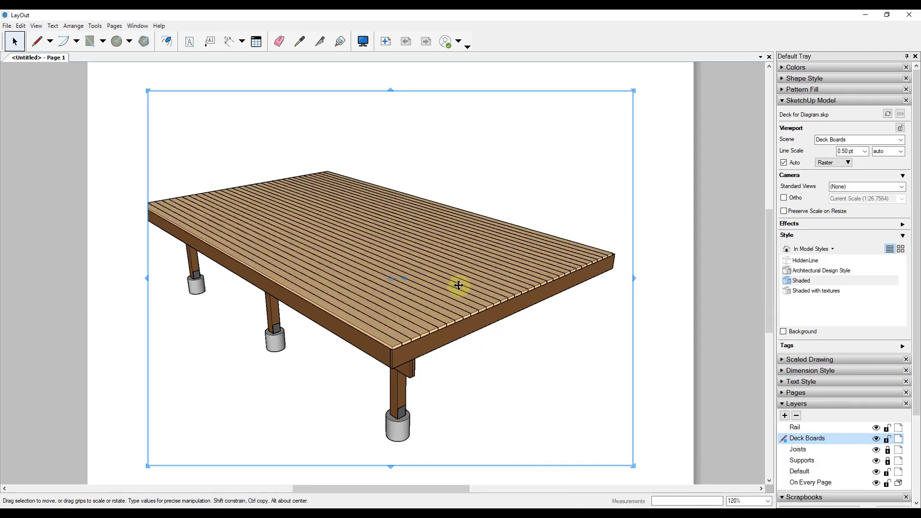
Copy the Deck Boards viewport and paste it in place onto the Rail layer.
{"action": "right_click", "coordinate": [508, 270]}
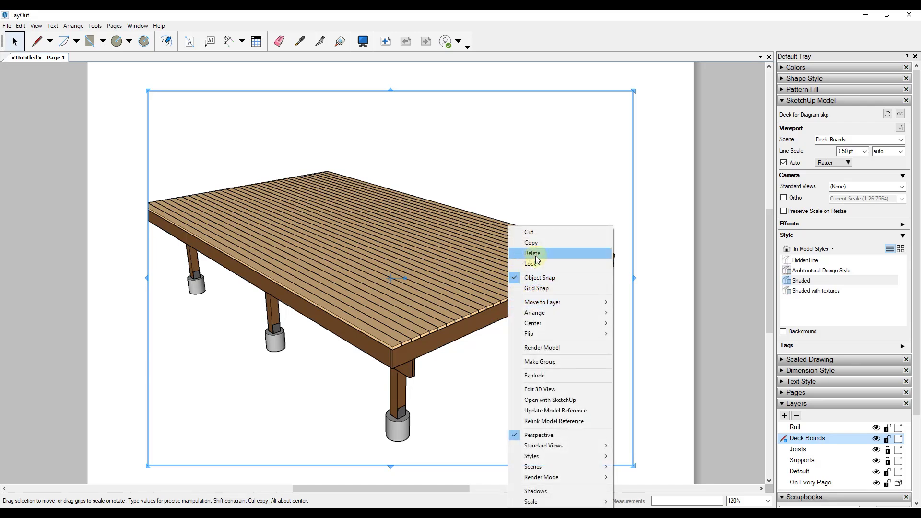
{"action": "left_click", "coordinate": [532, 243]}
{"action": "left_click", "coordinate": [796, 428]}
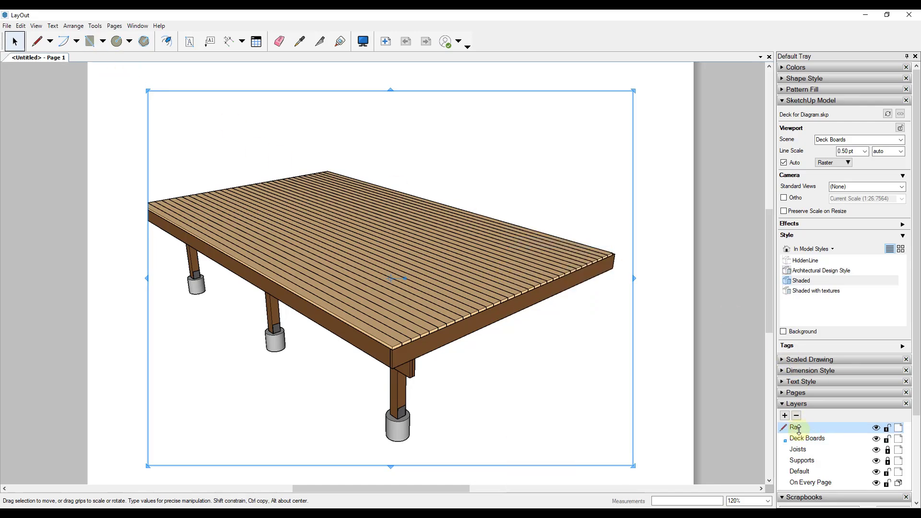
{"action": "left_click", "coordinate": [21, 25]}
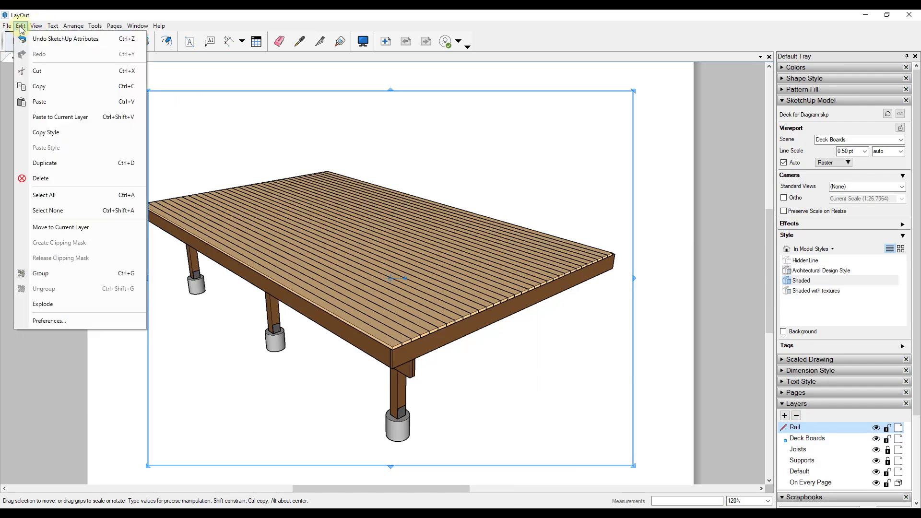
{"action": "left_click", "coordinate": [60, 117]}
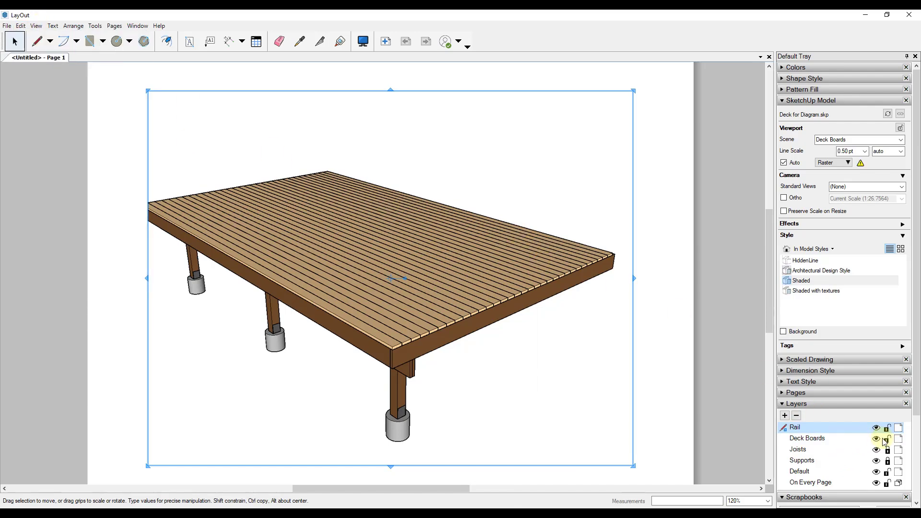
Lock the Deck Boards layer and set the newly pasted viewport's scene to Rails.
{"action": "right_click", "coordinate": [535, 263]}
{"action": "mouse_move", "coordinate": [585, 465]}
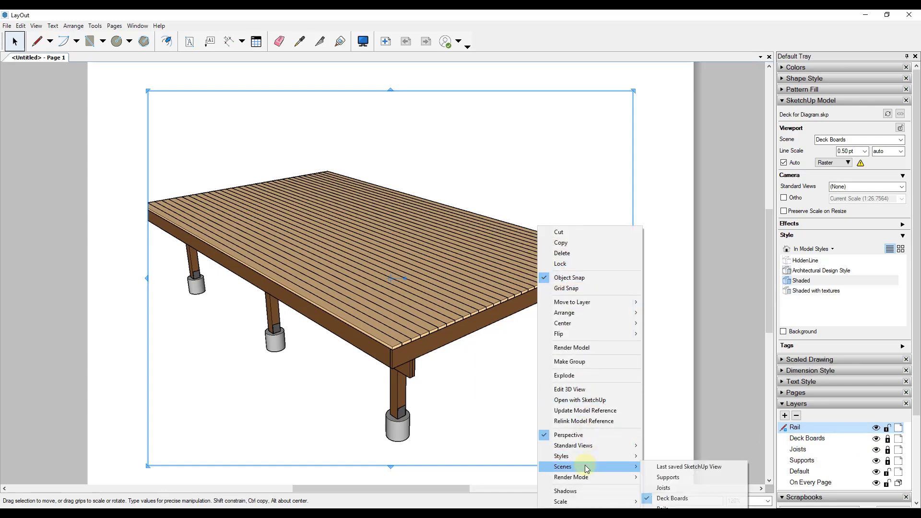
{"action": "left_click", "coordinate": [669, 480]}
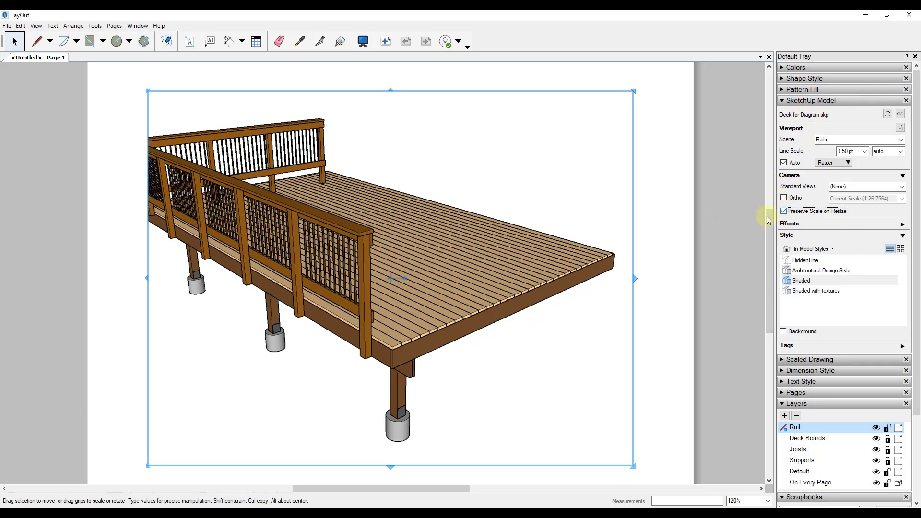
Turn on Preserve Scale on Resize and extend the Rails viewport outward until the whole far railing corner fits inside it.
{"action": "left_click_drag", "start_coordinate": [147, 277], "coordinate": [102, 276]}
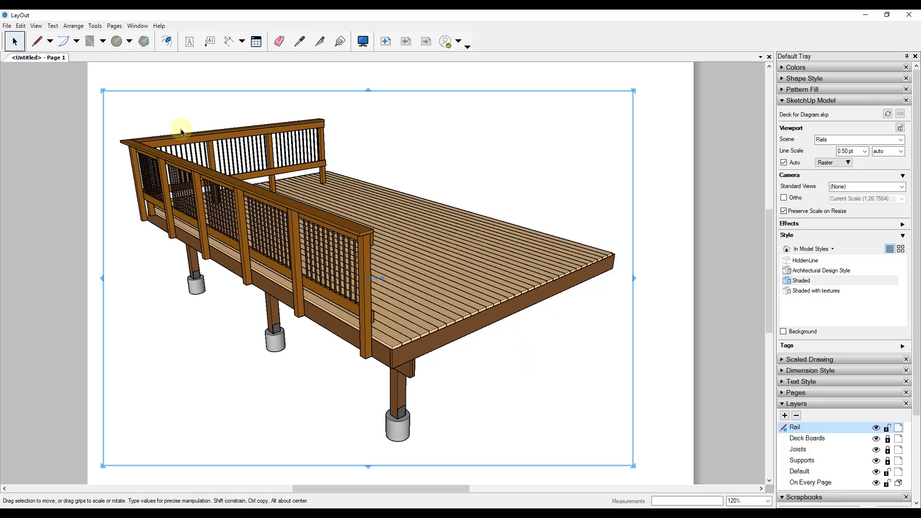
Draw an arc from above the back railing across the side railing to just below the deck's far end.
{"action": "key", "text": "a"}
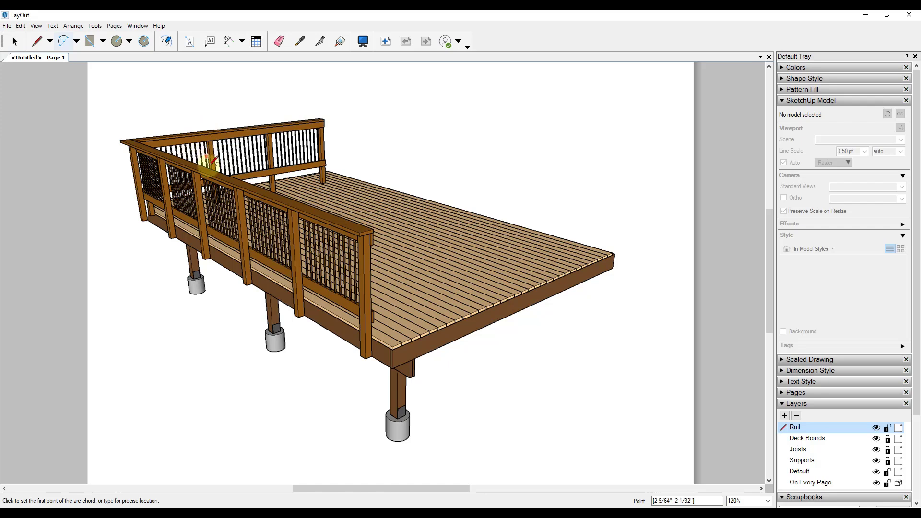
{"action": "left_click", "coordinate": [188, 125]}
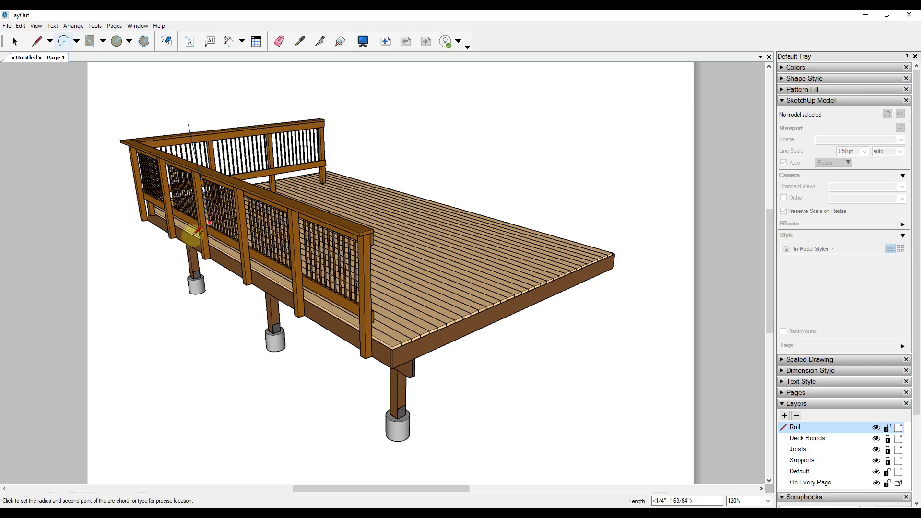
{"action": "left_click", "coordinate": [170, 277]}
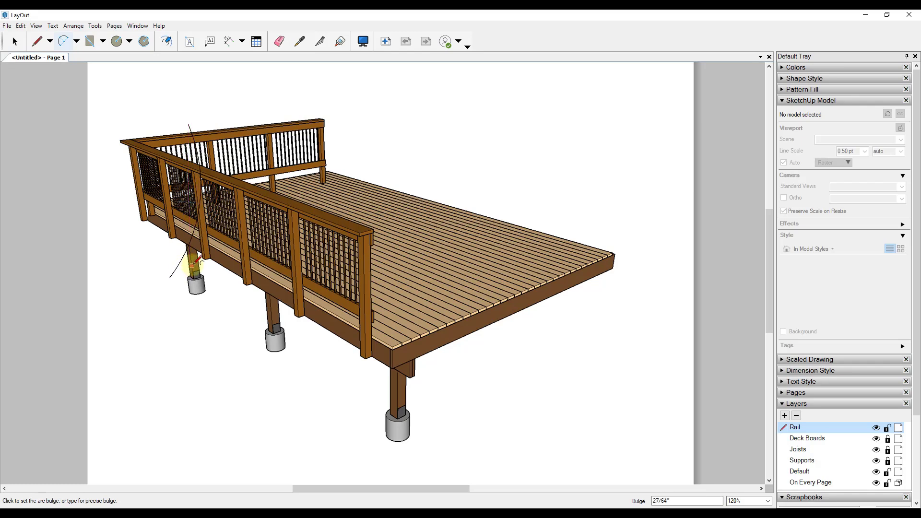
{"action": "left_click", "coordinate": [190, 262]}
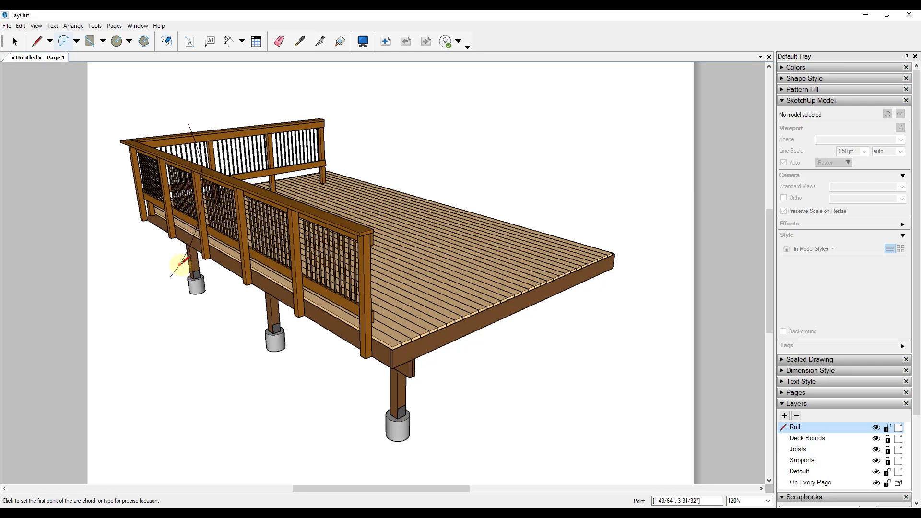
Close the arc with straight line segments into an outline enclosing the far corner of the railing.
{"action": "key", "text": "l"}
{"action": "left_click", "coordinate": [170, 277]}
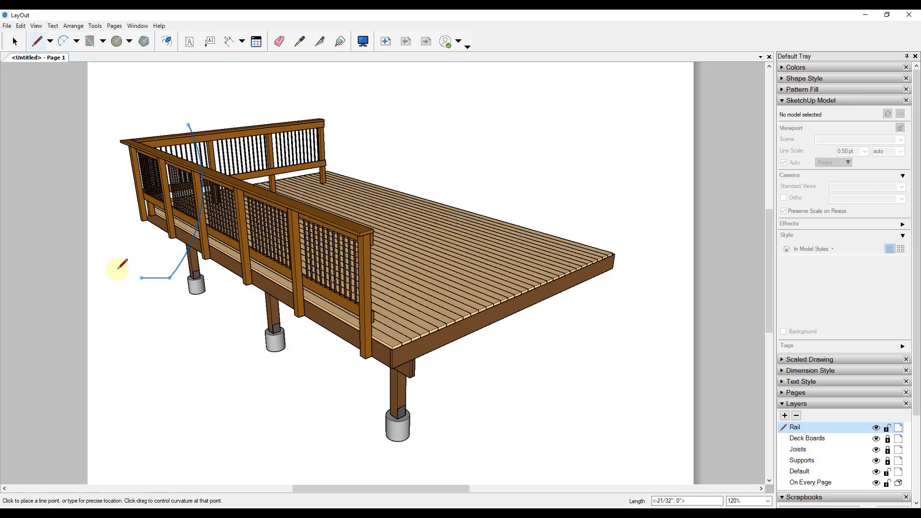
{"action": "left_click", "coordinate": [104, 244]}
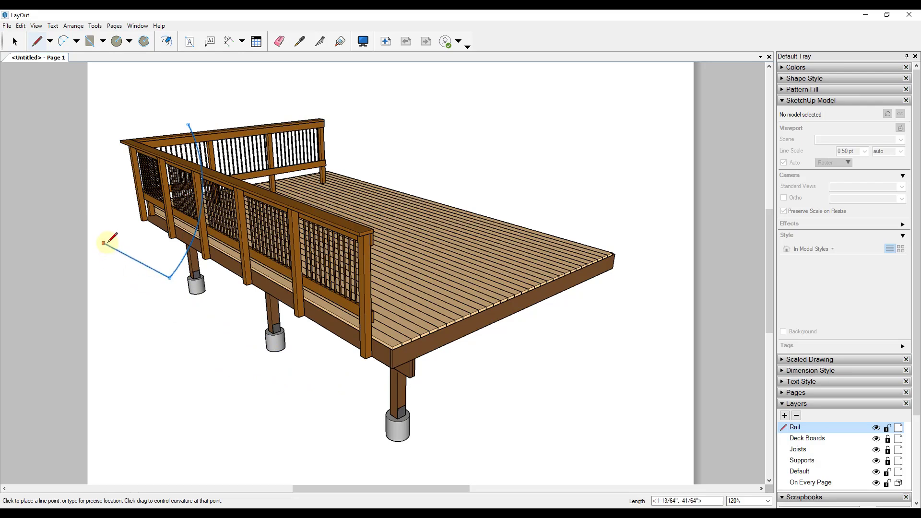
{"action": "left_click", "coordinate": [103, 133]}
{"action": "left_click", "coordinate": [189, 124]}
{"action": "key", "text": "space"}
Create a clipping mask on the Rails viewport from the closed outline around the railing corner.
{"action": "left_click", "coordinate": [173, 130]}
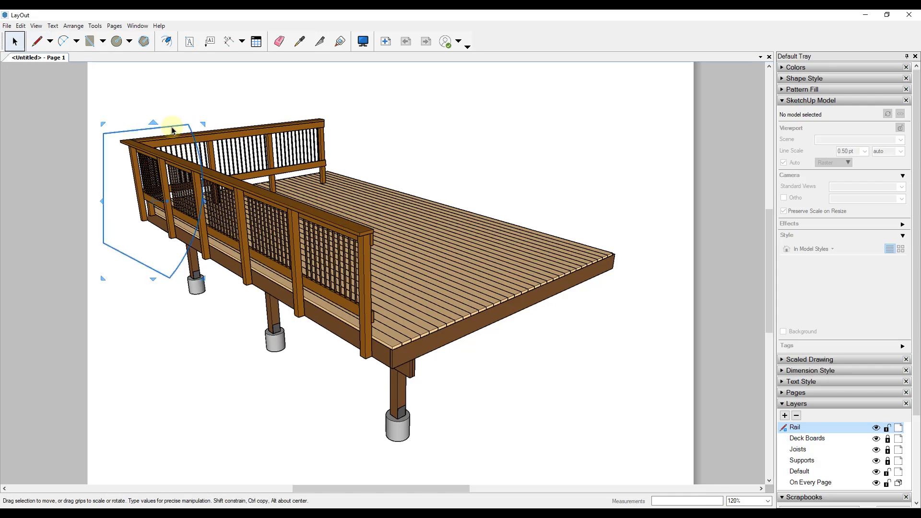
{"action": "left_click", "coordinate": [293, 209]}
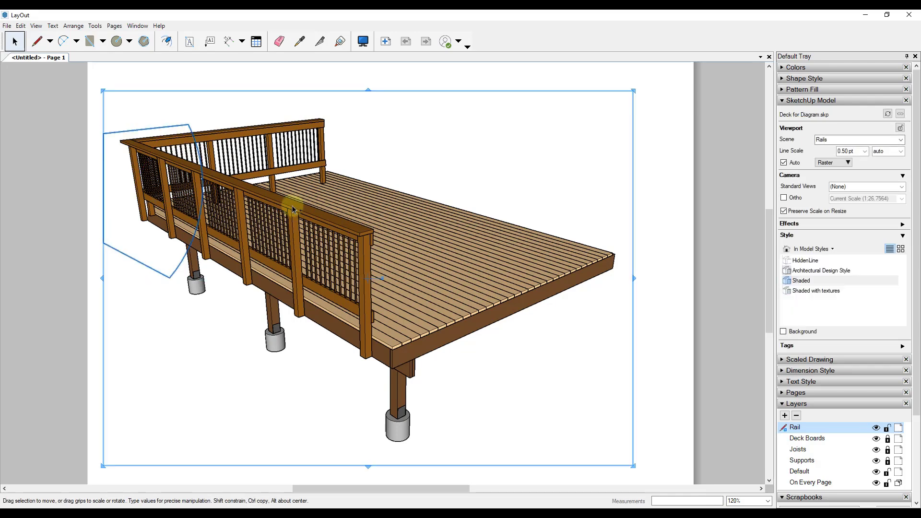
{"action": "left_click", "coordinate": [18, 27]}
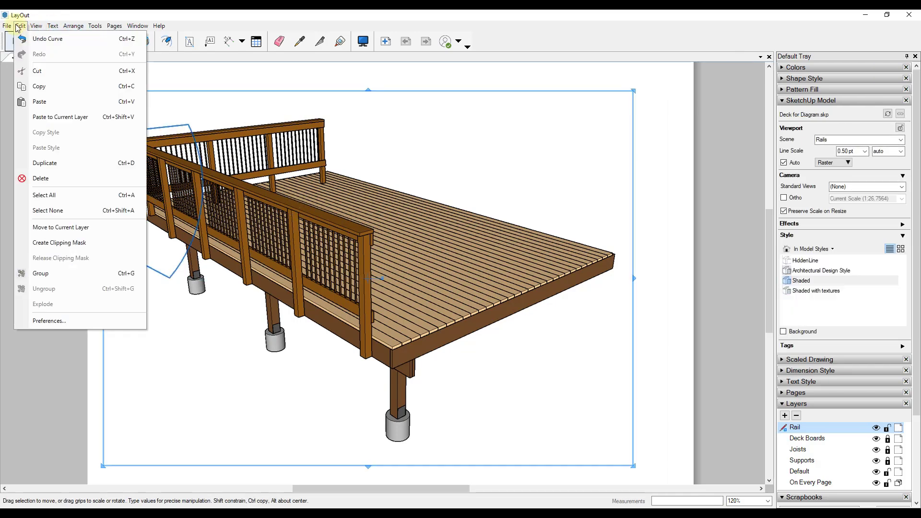
{"action": "left_click", "coordinate": [67, 243]}
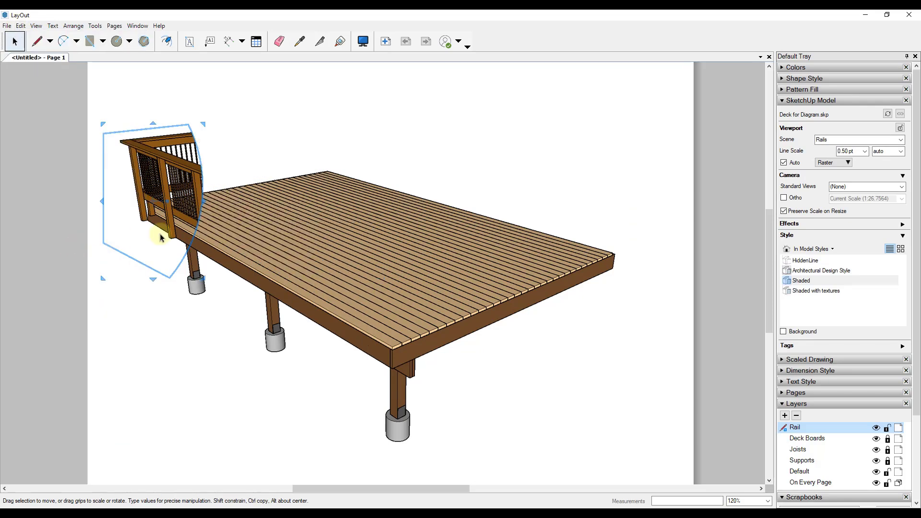
{"action": "left_click", "coordinate": [252, 123]}
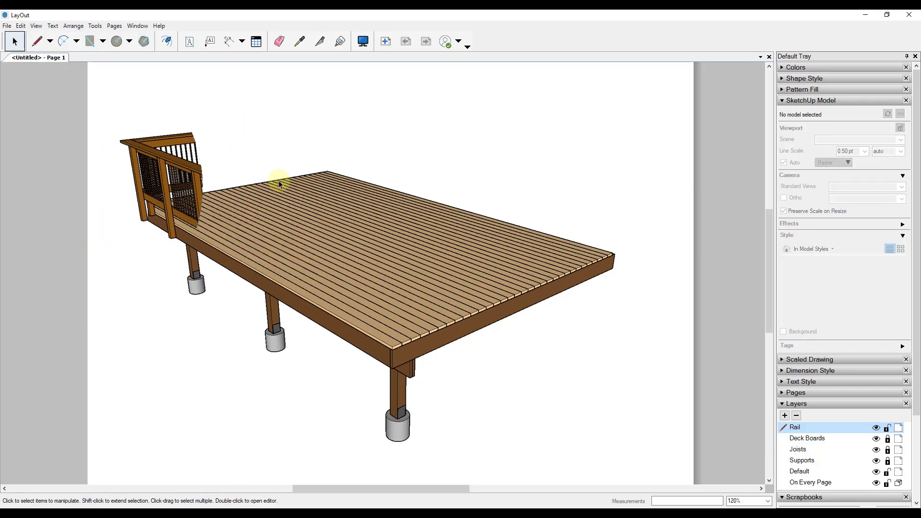
Open the railing's clipping mask for editing and move its lowest corner point further down, below the deck's far support post.
{"action": "left_click", "coordinate": [186, 164]}
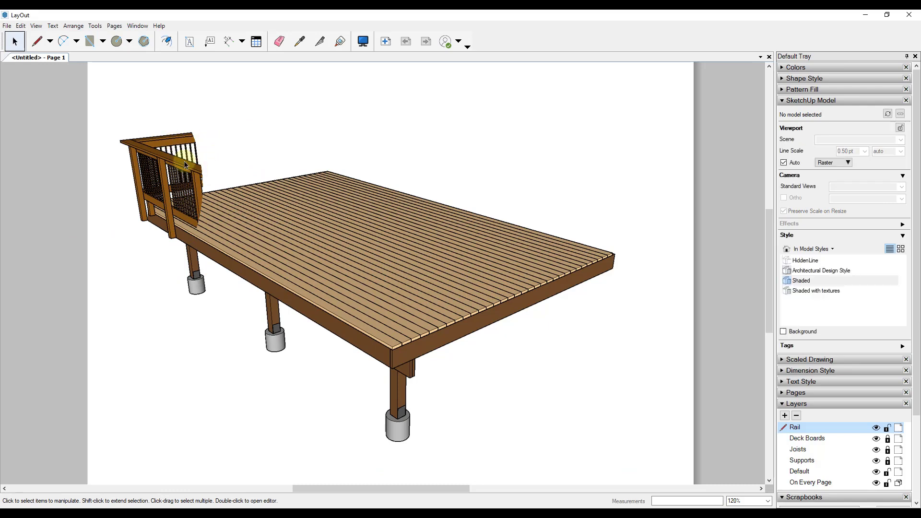
{"action": "double_click", "coordinate": [170, 275]}
{"action": "double_click", "coordinate": [173, 275]}
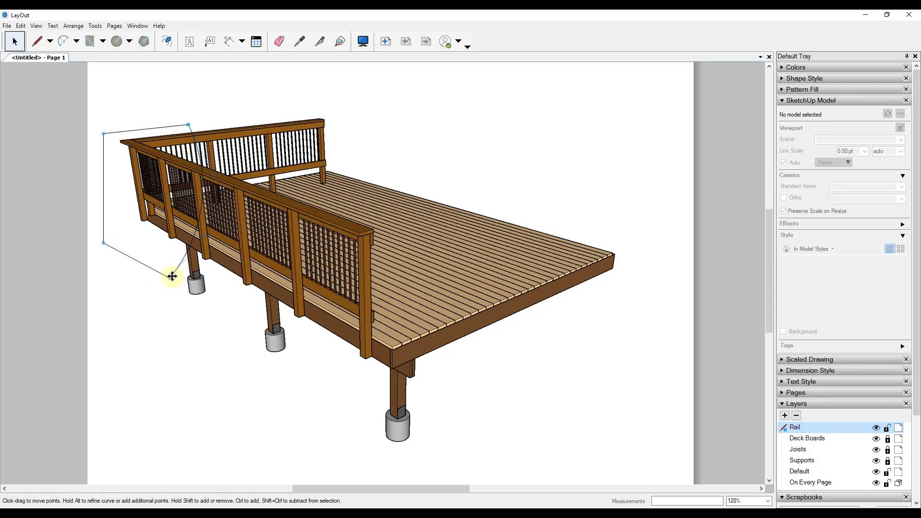
{"action": "left_click_drag", "start_coordinate": [170, 277], "coordinate": [195, 355]}
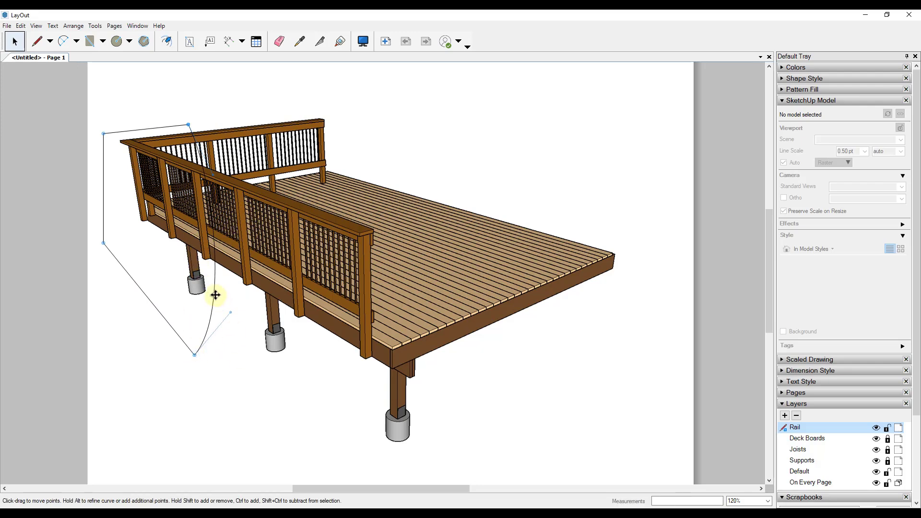
{"action": "left_click", "coordinate": [161, 357]}
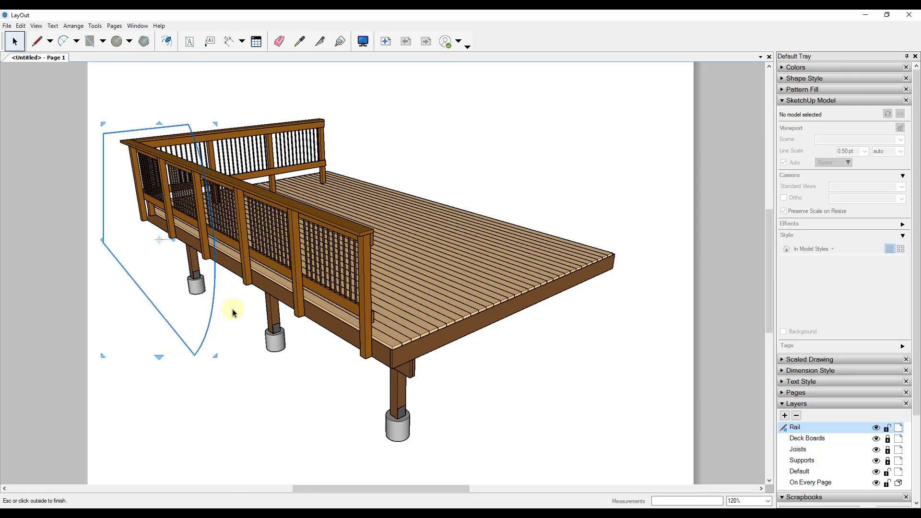
Create the clipping mask on the Rails viewport again using the reshaped outline.
{"action": "left_click", "coordinate": [245, 252]}
{"action": "left_click", "coordinate": [21, 25]}
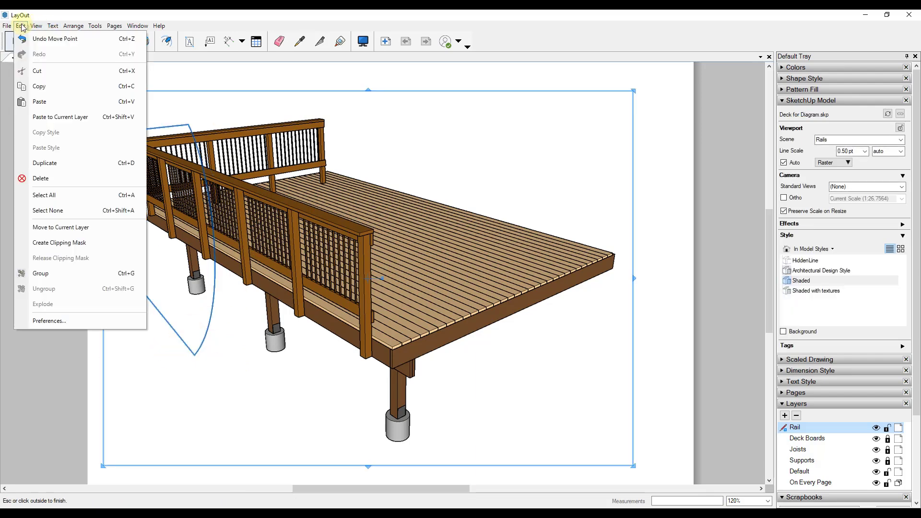
{"action": "left_click", "coordinate": [72, 242]}
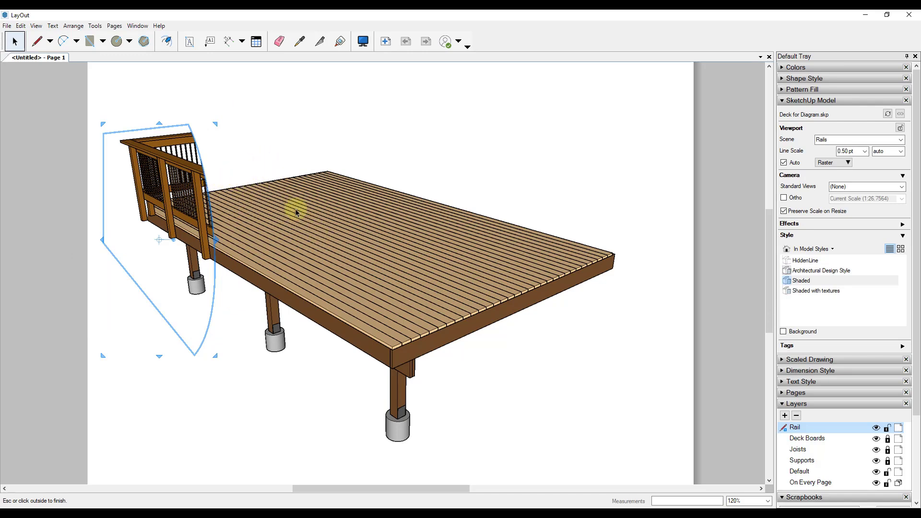
{"action": "left_click", "coordinate": [262, 148]}
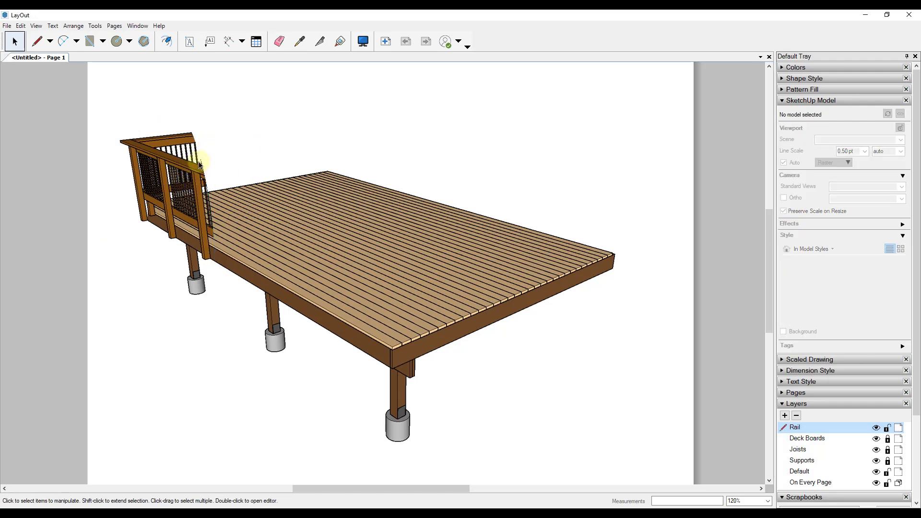
Lock the Rail layer, then unlock the Deck Boards layer for editing.
{"action": "left_click", "coordinate": [887, 428]}
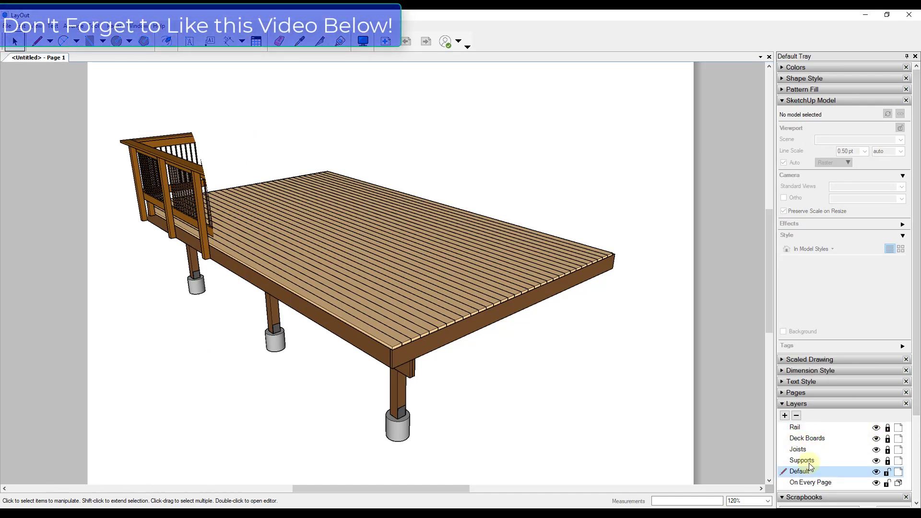
{"action": "left_click", "coordinate": [795, 428]}
{"action": "left_click", "coordinate": [814, 439]}
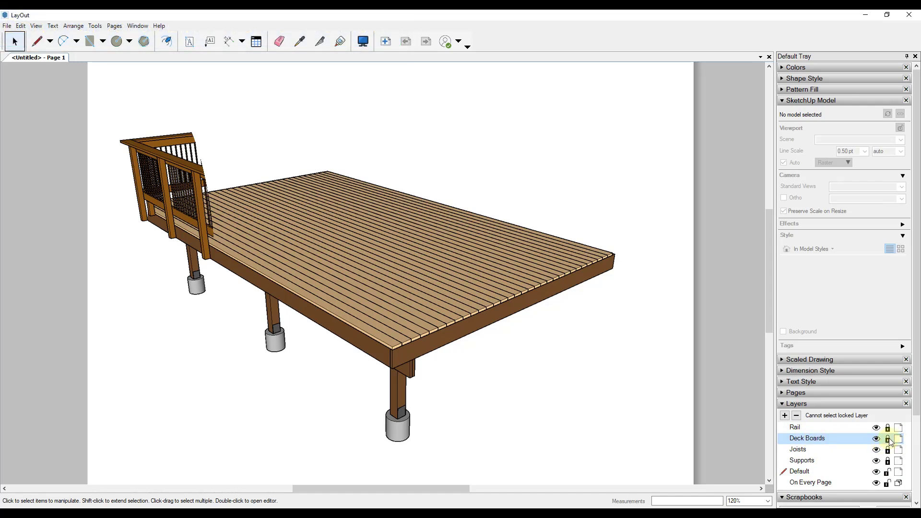
{"action": "left_click", "coordinate": [888, 439]}
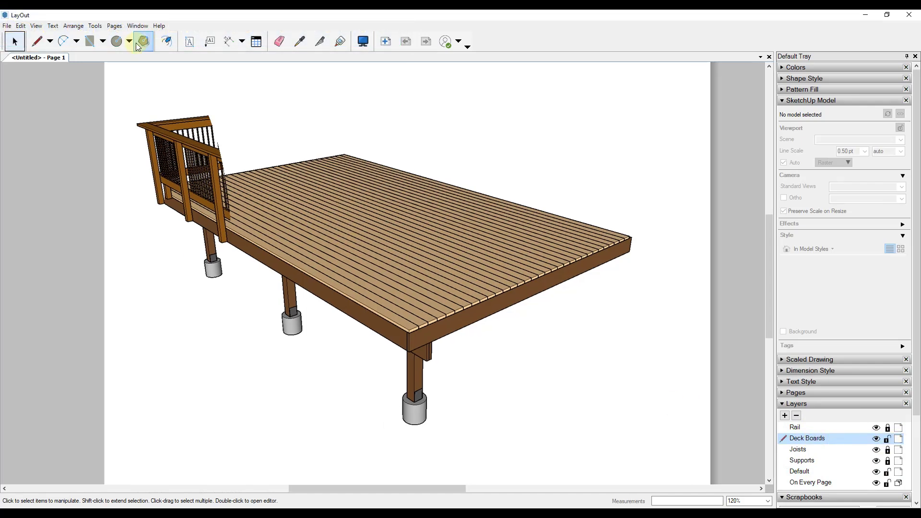
{"action": "left_click", "coordinate": [116, 42]}
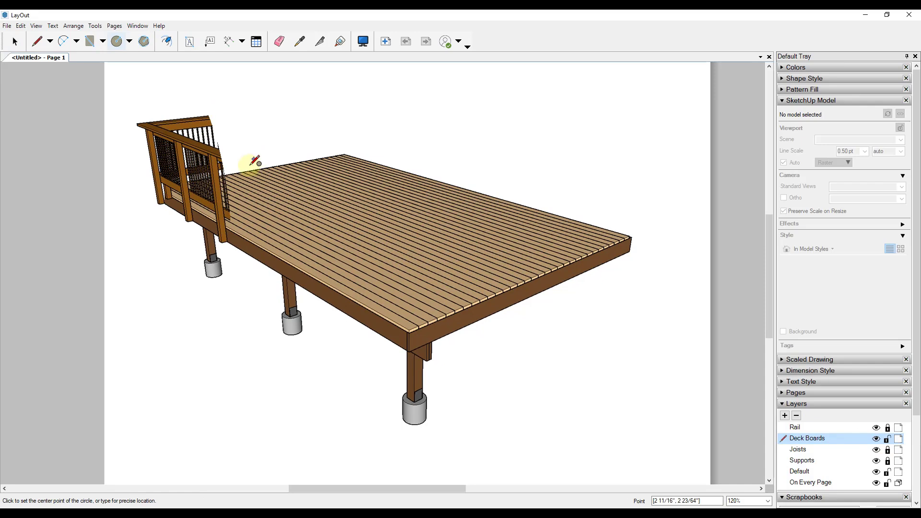
{"action": "left_click", "coordinate": [235, 192]}
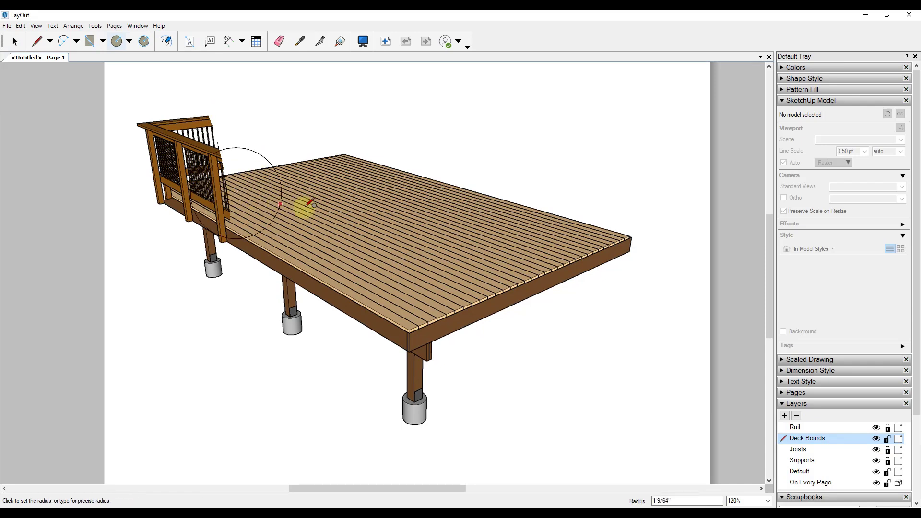
{"action": "left_click", "coordinate": [355, 218]}
{"action": "key", "text": "space"}
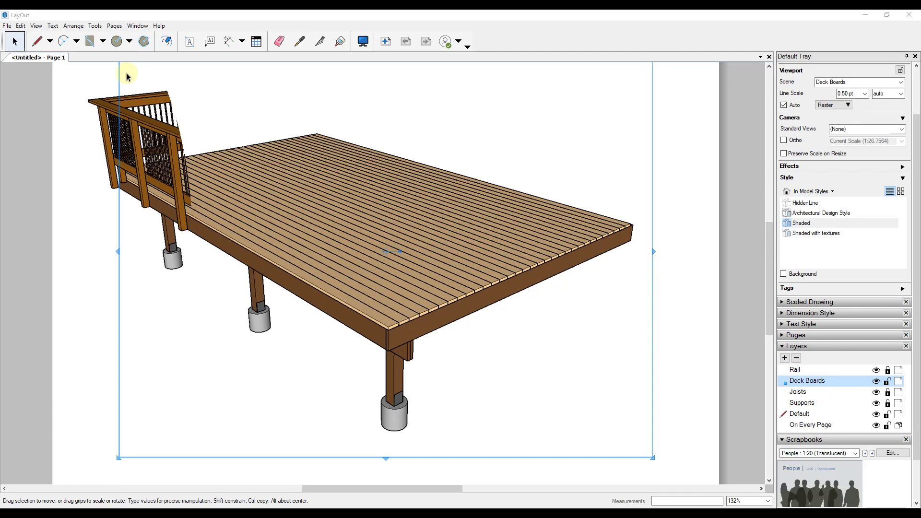
Draw a circle with a radius of about 2 9/32" centred on the deck boards beside the clipped railing.
{"action": "left_click", "coordinate": [117, 41]}
{"action": "left_click", "coordinate": [210, 176]}
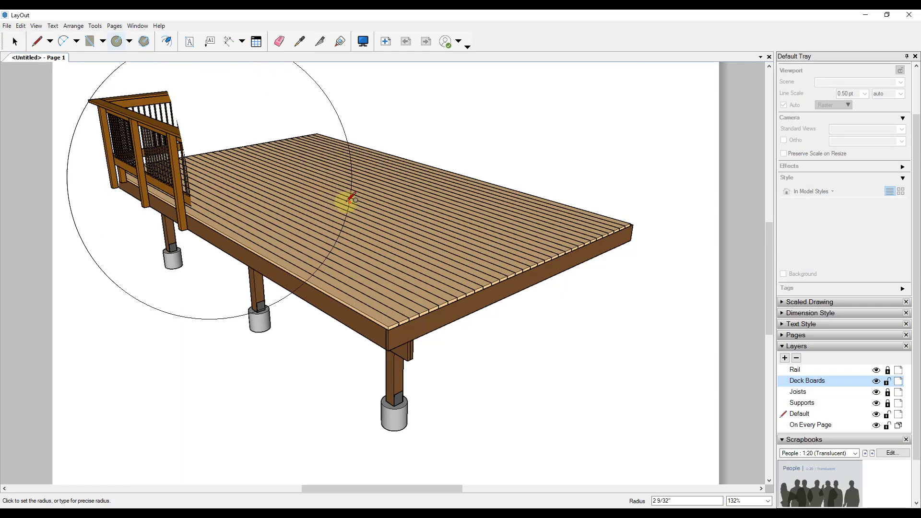
{"action": "left_click", "coordinate": [346, 201]}
{"action": "key", "text": "space"}
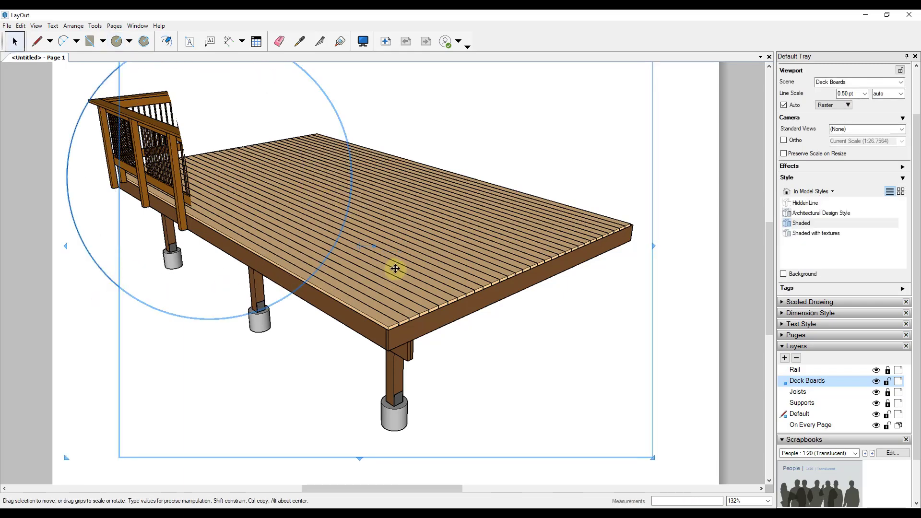
Create a clipping mask on the Deck Boards viewport from the circle, exposing the joists outside it.
{"action": "left_click", "coordinate": [21, 26]}
{"action": "left_click", "coordinate": [59, 243]}
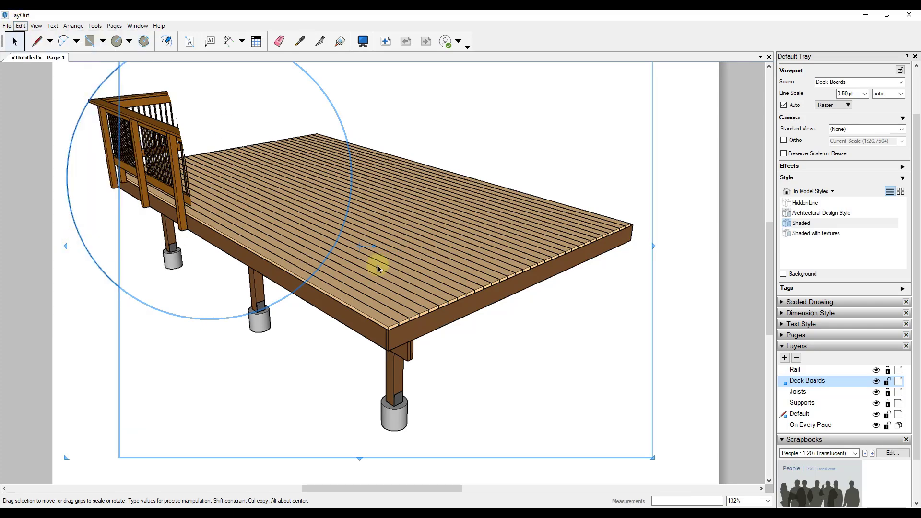
{"action": "left_click", "coordinate": [199, 347]}
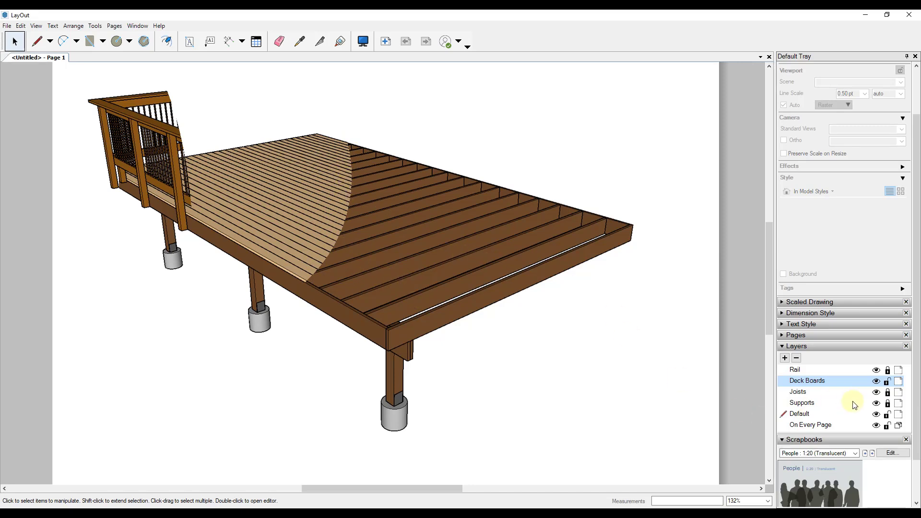
Lock the Deck Boards layer, unlock Joists, and draw a circle centred on the deck boards at about 2 7/8", 3 1/32", reaching across the joists.
{"action": "left_click", "coordinate": [887, 381]}
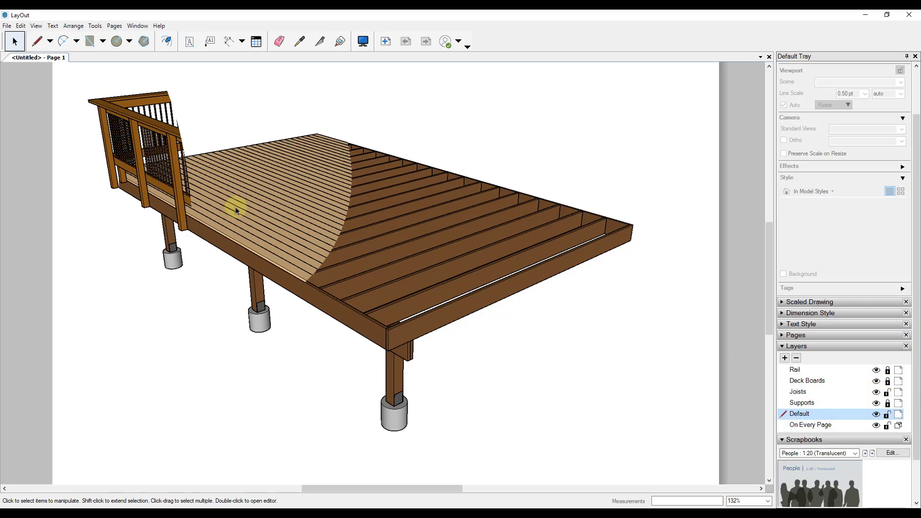
{"action": "left_click", "coordinate": [422, 237]}
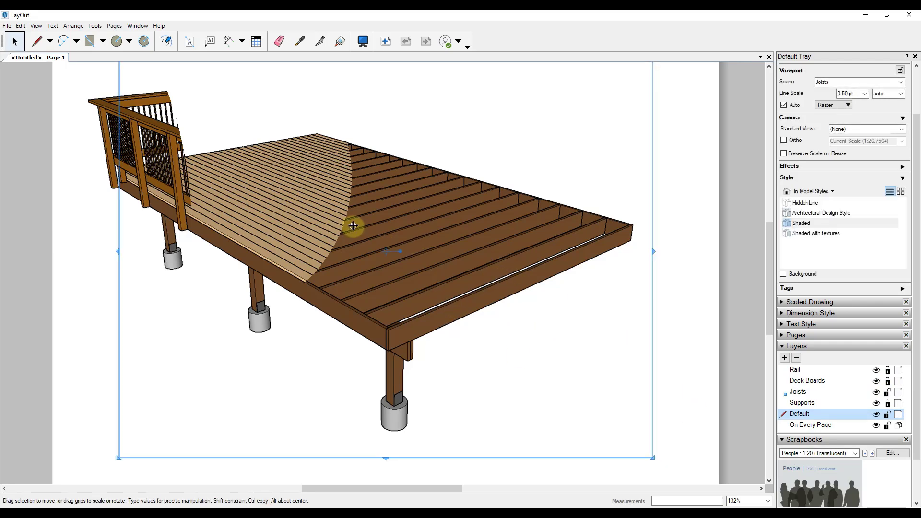
{"action": "key", "text": "c"}
{"action": "left_click", "coordinate": [227, 180]}
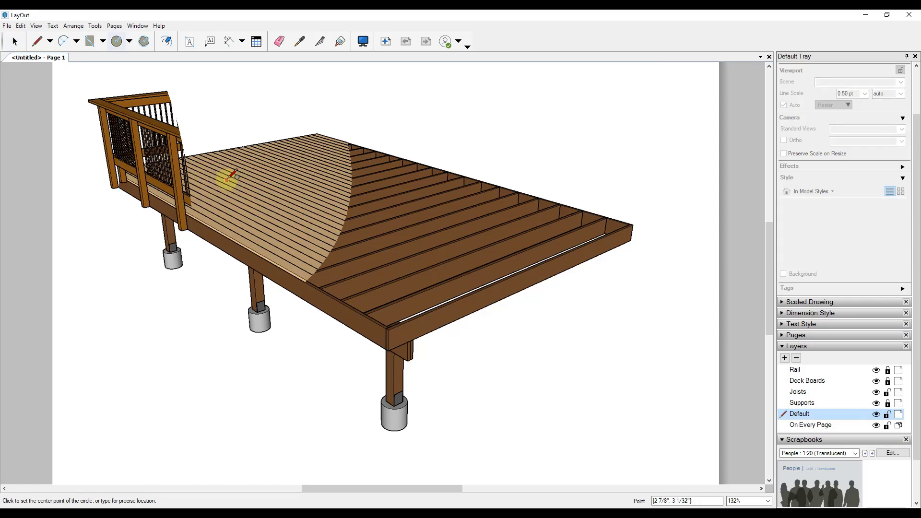
{"action": "left_click", "coordinate": [432, 254]}
{"action": "key", "text": "space"}
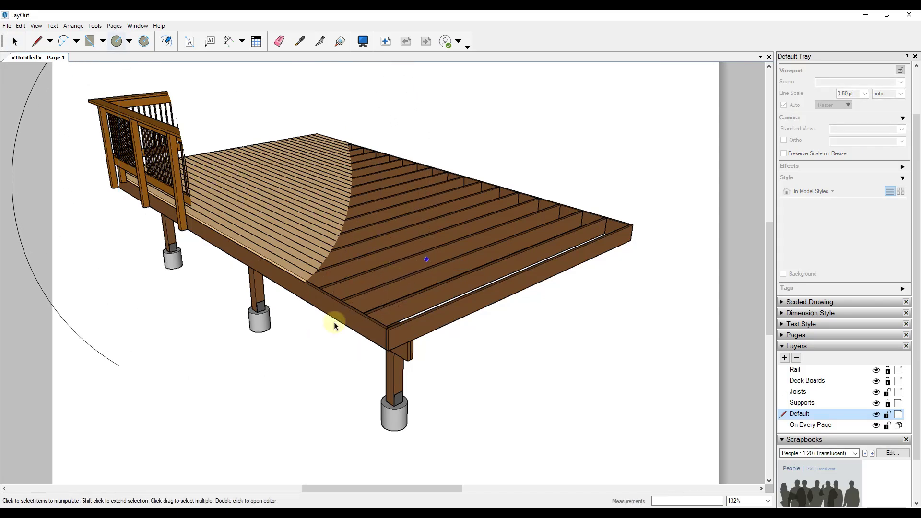
Create a clipping mask on the Joists viewport from the larger circle.
{"action": "left_click", "coordinate": [407, 279]}
{"action": "left_click", "coordinate": [96, 351], "text": "shift"}
{"action": "left_click", "coordinate": [21, 26]}
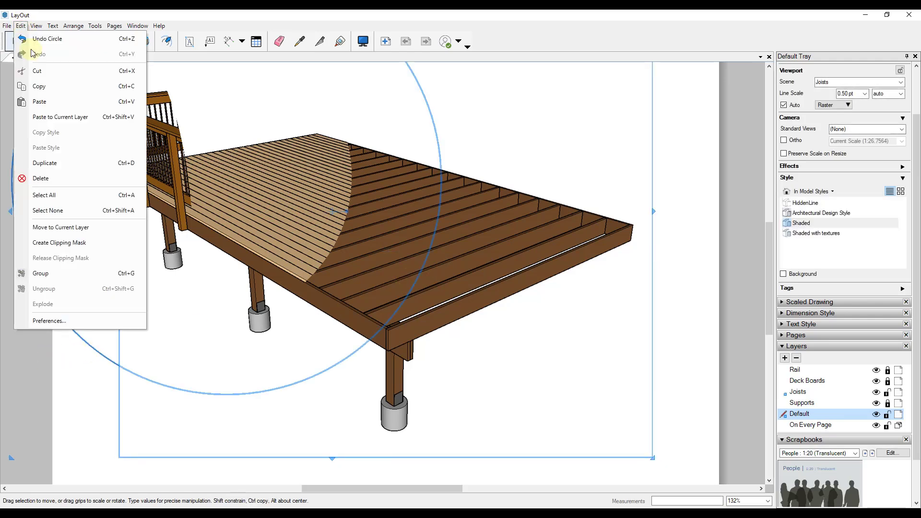
{"action": "left_click", "coordinate": [72, 243]}
{"action": "left_click", "coordinate": [587, 283]}
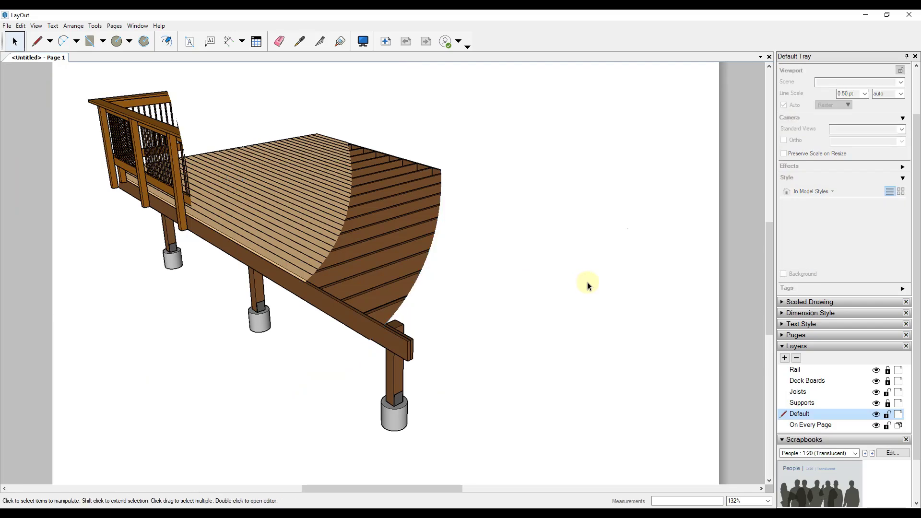
{"action": "scroll", "coordinate": [188, 111], "scroll_direction": "up", "scroll_amount": 4}
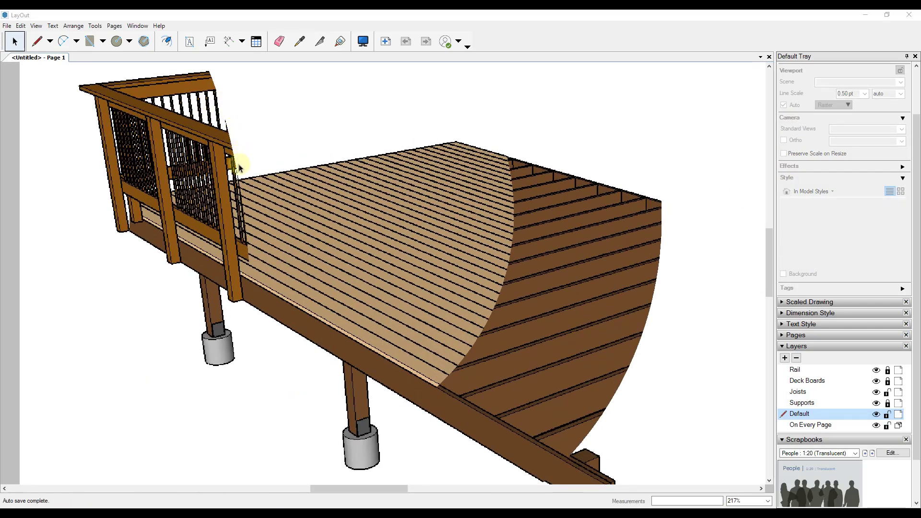
{"action": "scroll", "coordinate": [248, 203], "scroll_direction": "down", "scroll_amount": 4}
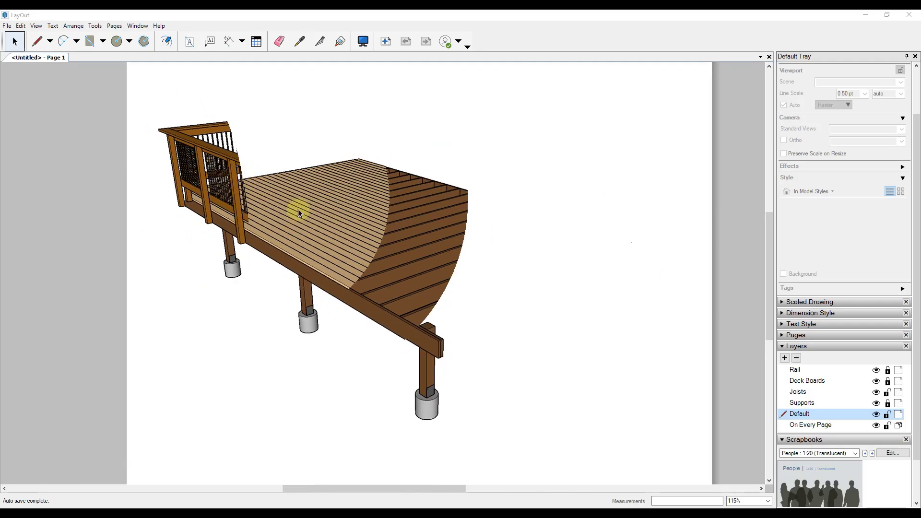
{"action": "middle_click_drag", "start_coordinate": [297, 209], "coordinate": [301, 206]}
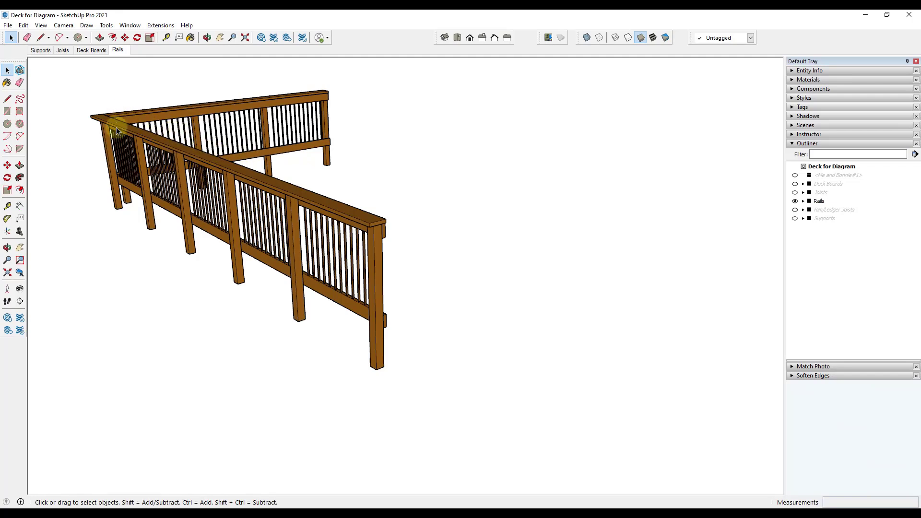
Switch to SketchUp, open the Rails group for editing, and place a section plane parallel to the long front railing, keeping the default name.
{"action": "left_click", "coordinate": [193, 136]}
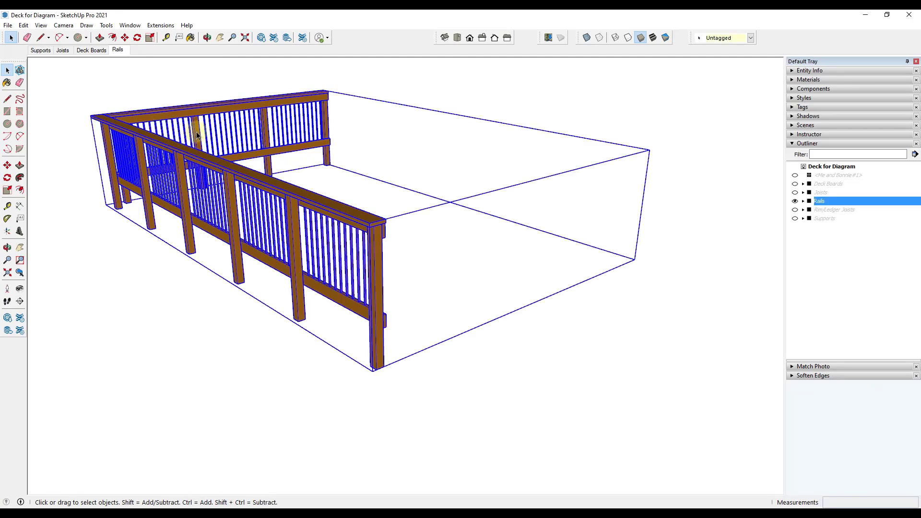
{"action": "double_click", "coordinate": [196, 136]}
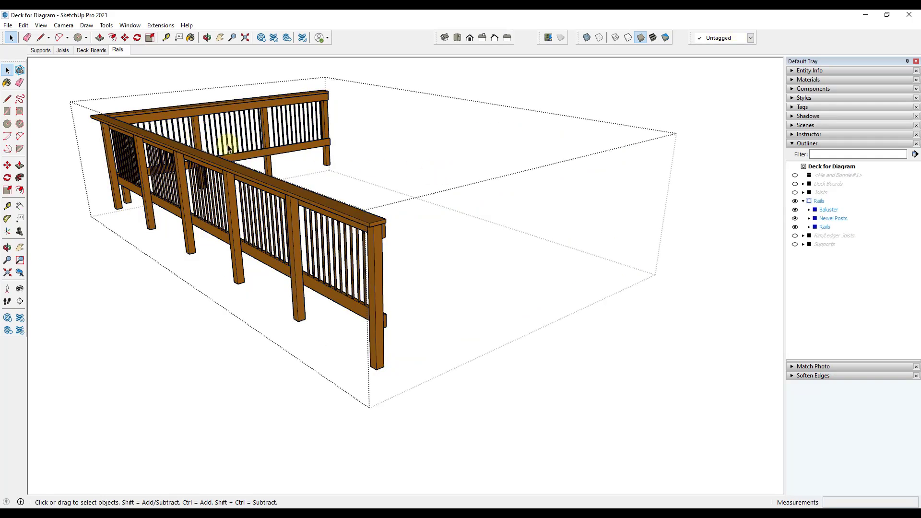
{"action": "middle_click_drag", "start_coordinate": [502, 200], "coordinate": [556, 115]}
{"action": "scroll", "coordinate": [480, 96], "scroll_direction": "up", "scroll_amount": 3}
{"action": "scroll", "coordinate": [465, 88], "scroll_direction": "up", "scroll_amount": 1}
{"action": "left_click", "coordinate": [19, 302]}
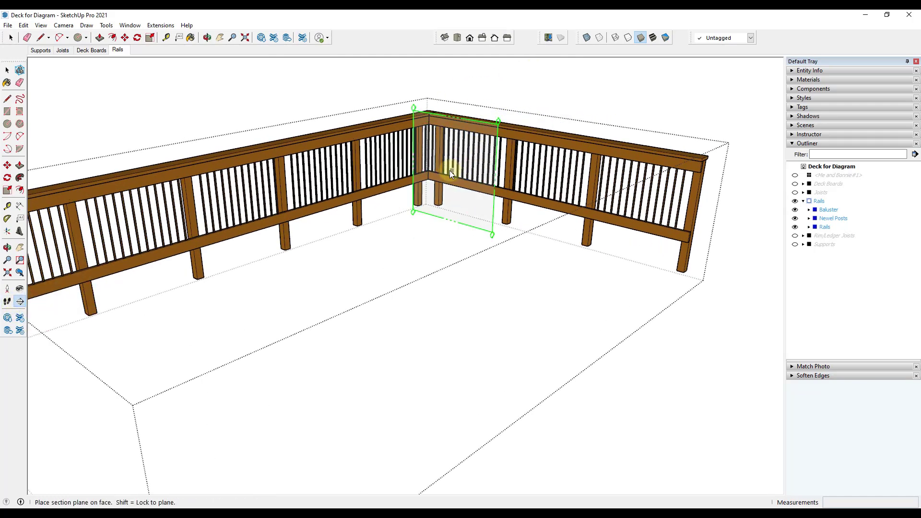
{"action": "scroll", "coordinate": [442, 175], "scroll_direction": "up", "scroll_amount": 2}
{"action": "scroll", "coordinate": [433, 169], "scroll_direction": "up", "scroll_amount": 2}
{"action": "left_click", "coordinate": [424, 173]}
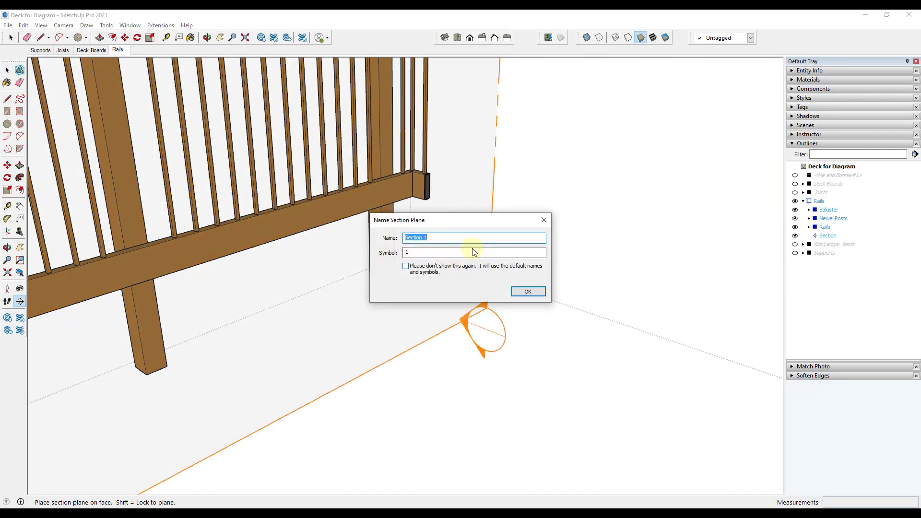
{"action": "left_click", "coordinate": [528, 291]}
{"action": "key", "text": "space"}
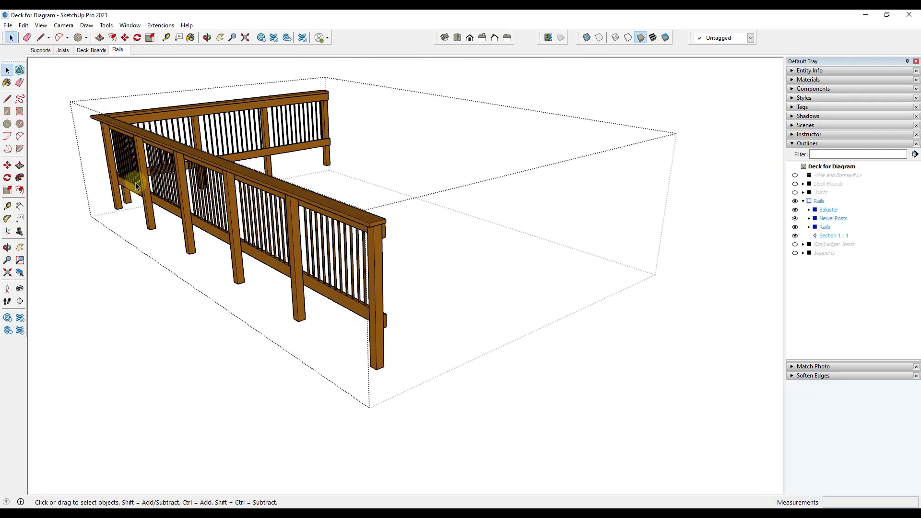
Activate the cut of the section plane inside the Rails group and exit the group.
{"action": "right_click", "coordinate": [829, 237]}
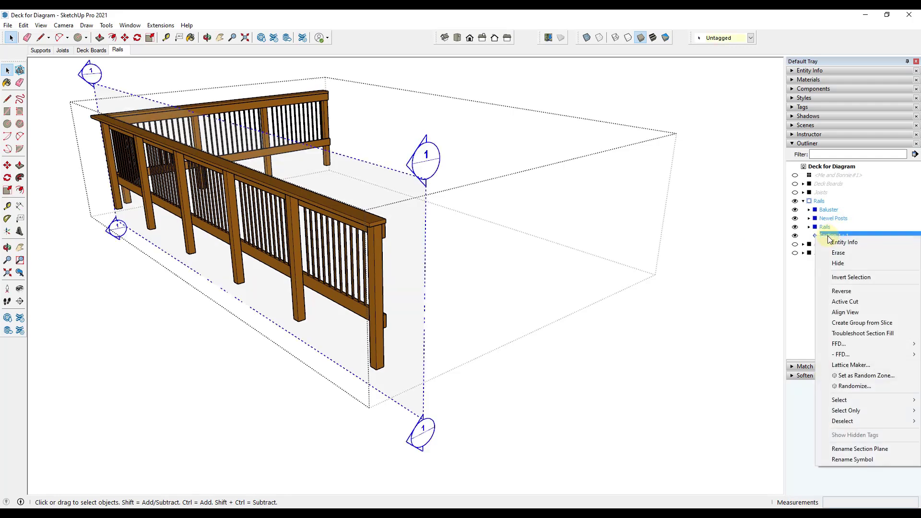
{"action": "left_click", "coordinate": [847, 302]}
{"action": "left_click", "coordinate": [406, 87]}
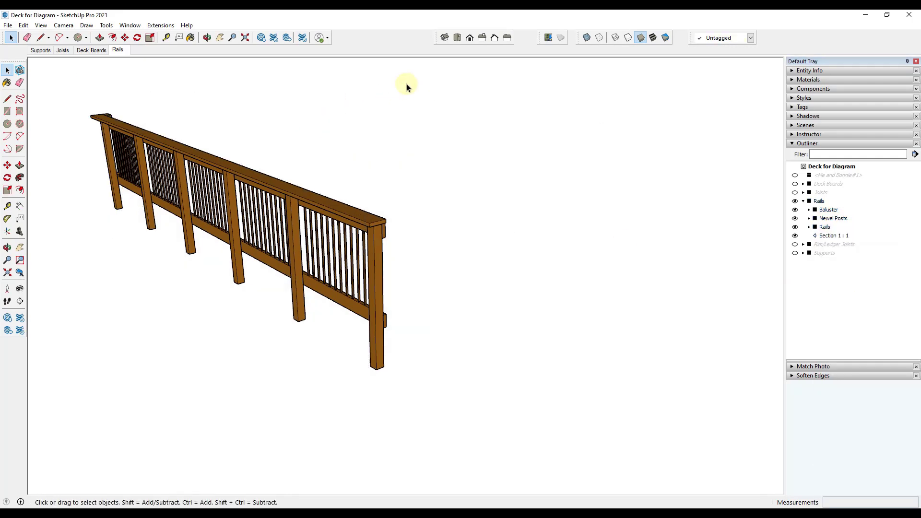
Update the Rails scene with the section cut and save the Deck for Diagram model.
{"action": "right_click", "coordinate": [119, 54]}
{"action": "left_click", "coordinate": [147, 91]}
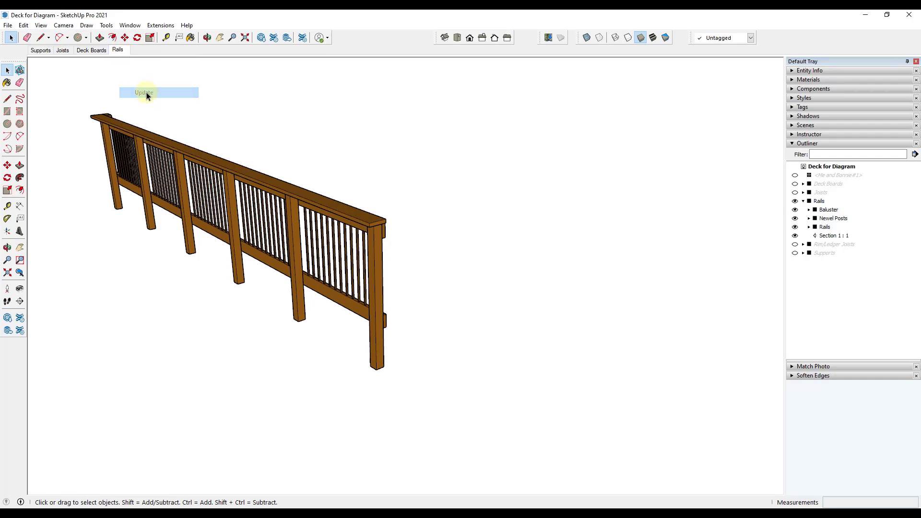
{"action": "key", "text": "alt+Tab"}
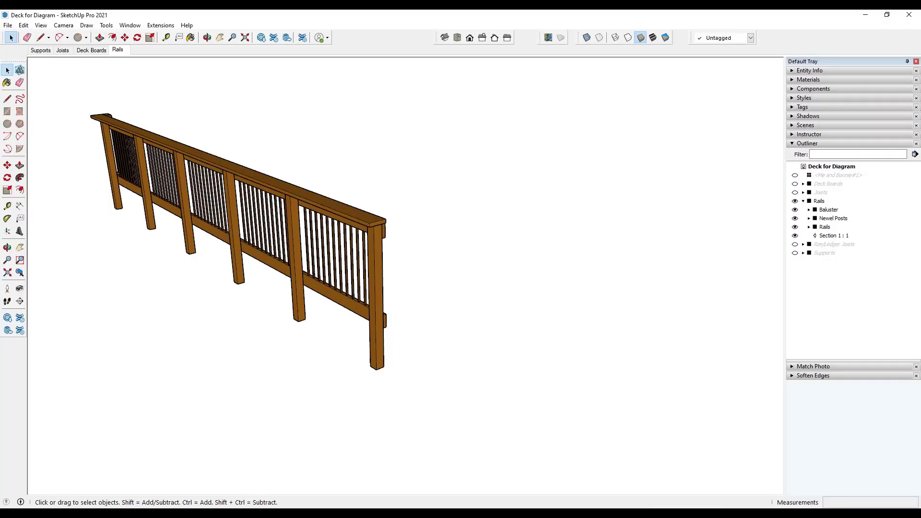
{"action": "left_click", "coordinate": [7, 25]}
{"action": "left_click", "coordinate": [28, 70]}
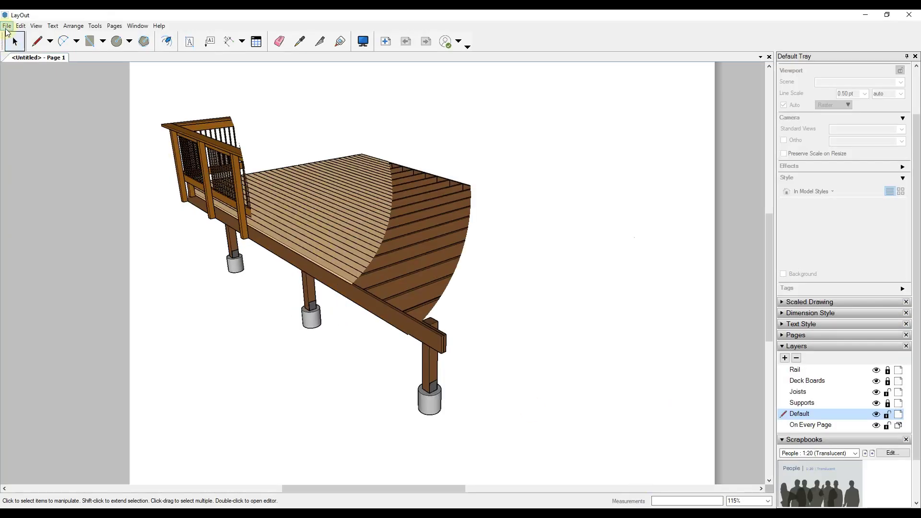
In LayOut, update the out-of-date Deck for Diagram.skp reference in the document setup.
{"action": "left_click", "coordinate": [6, 27]}
{"action": "left_click", "coordinate": [60, 200]}
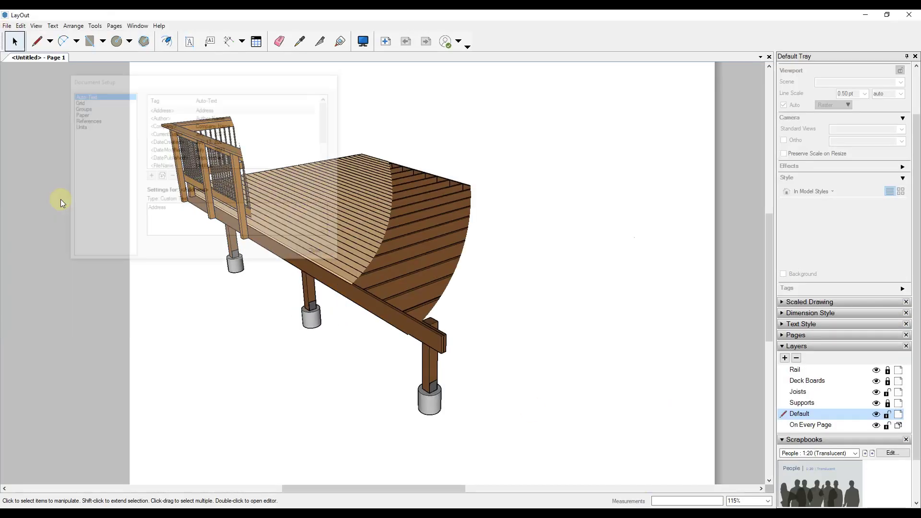
{"action": "left_click", "coordinate": [83, 120]}
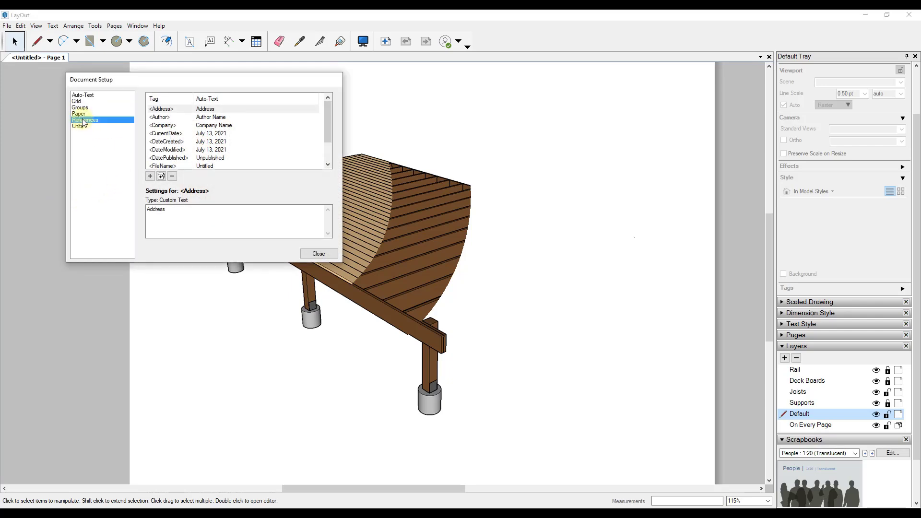
{"action": "left_click", "coordinate": [174, 120]}
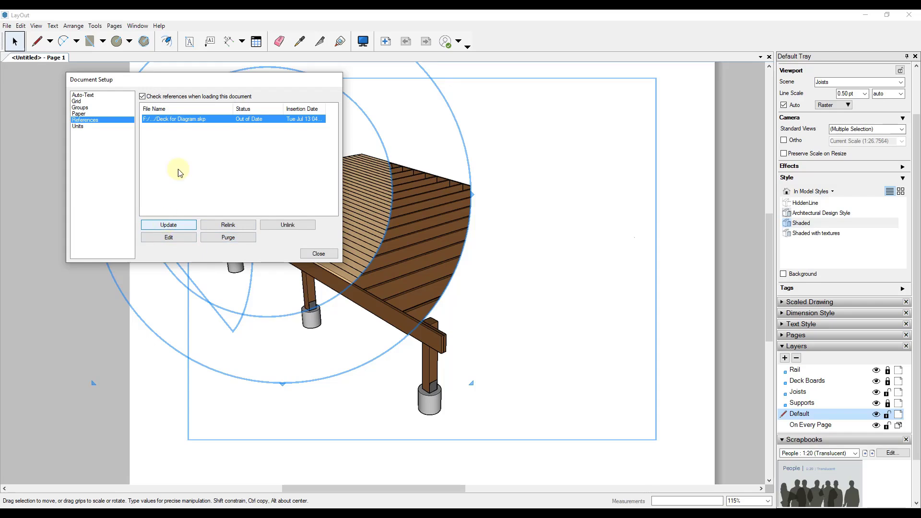
{"action": "left_click", "coordinate": [173, 226]}
{"action": "left_click", "coordinate": [308, 255]}
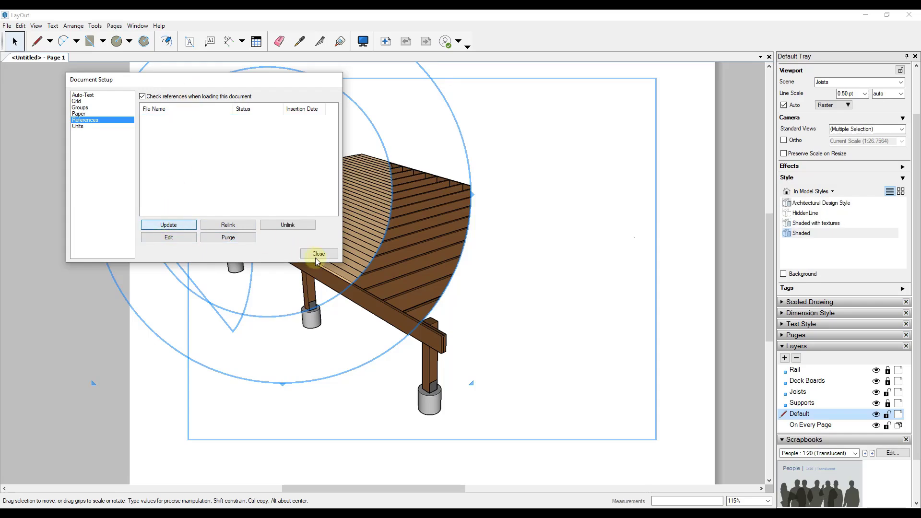
{"action": "left_click", "coordinate": [319, 254]}
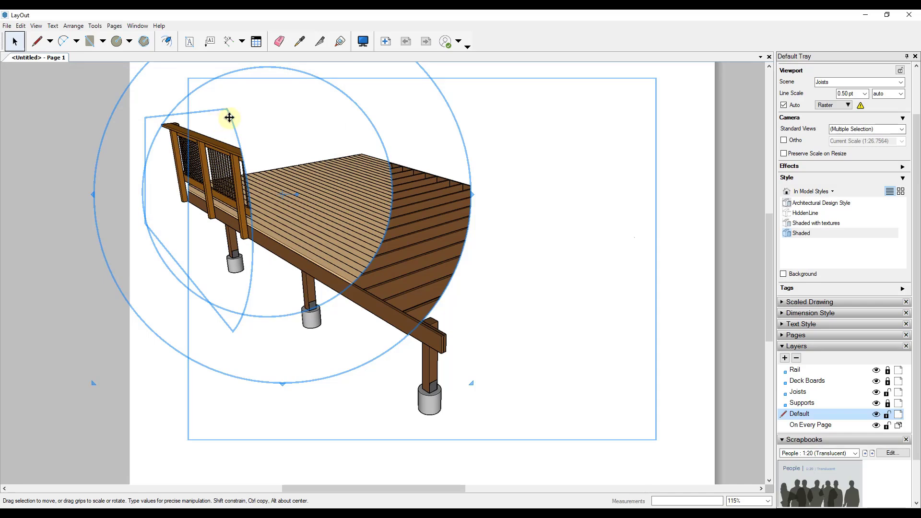
Hide the Deck Boards, Joists and Supports layers, then unlock the Rail layer and make it current.
{"action": "left_click", "coordinate": [816, 382]}
{"action": "left_click", "coordinate": [806, 405], "text": "shift"}
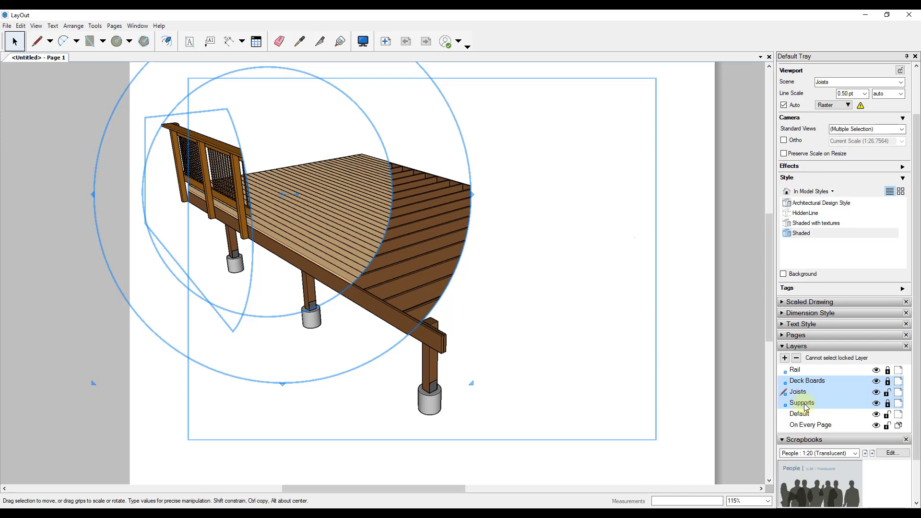
{"action": "left_click", "coordinate": [876, 381]}
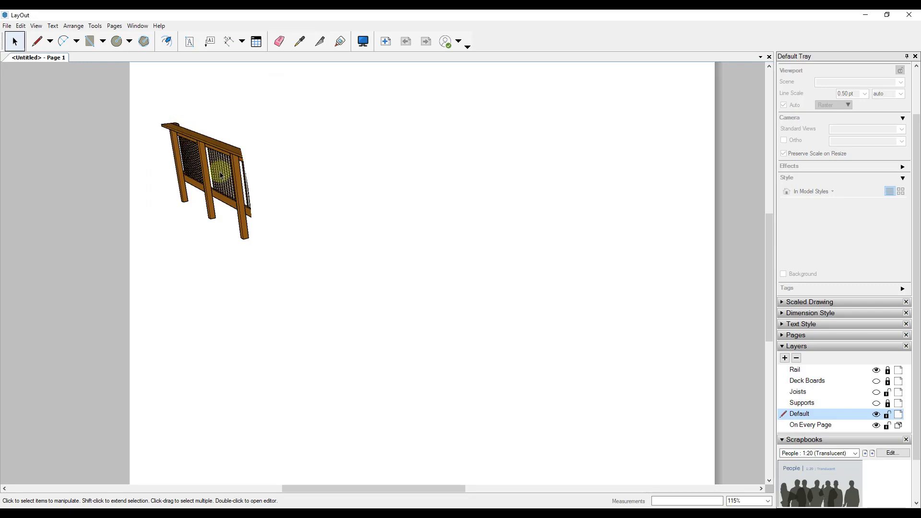
{"action": "scroll", "coordinate": [857, 413], "scroll_direction": "up", "scroll_amount": 2}
{"action": "left_click", "coordinate": [887, 427]}
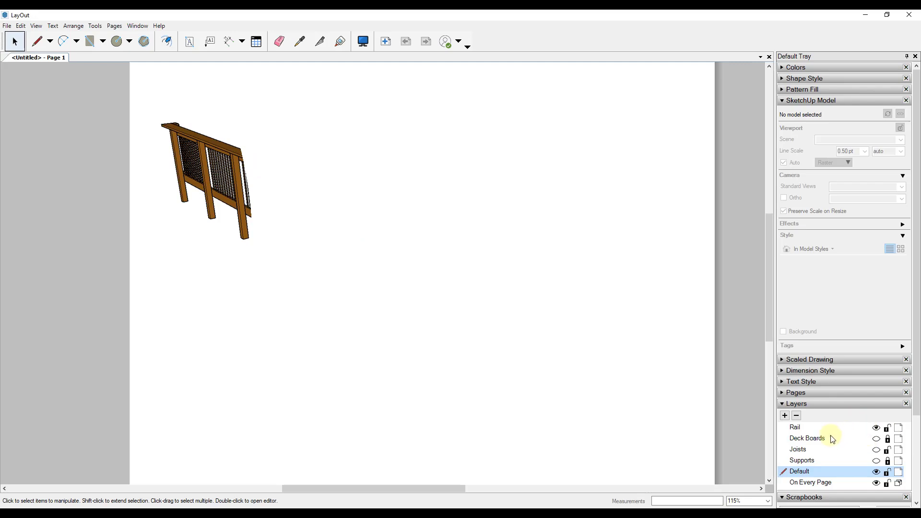
{"action": "left_click", "coordinate": [795, 432]}
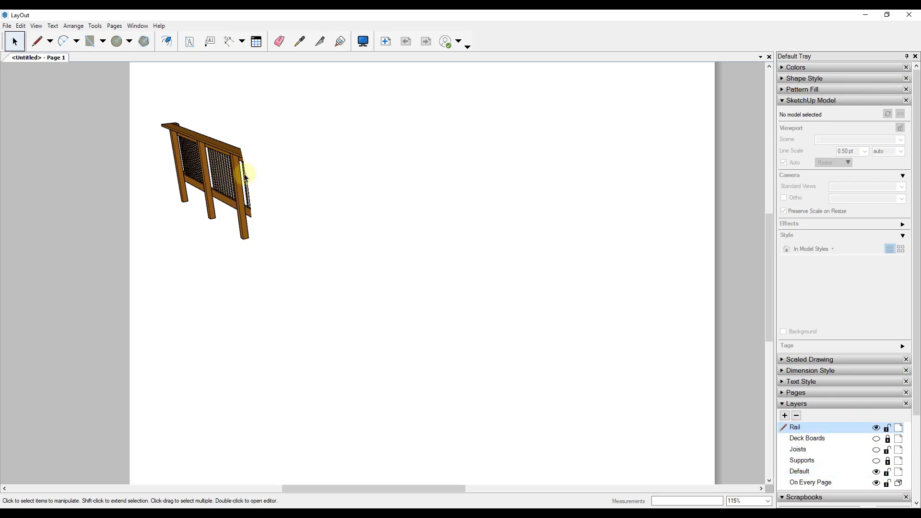
Release the clipping mask from the Rails viewport.
{"action": "left_click", "coordinate": [244, 171]}
{"action": "right_click", "coordinate": [224, 192]}
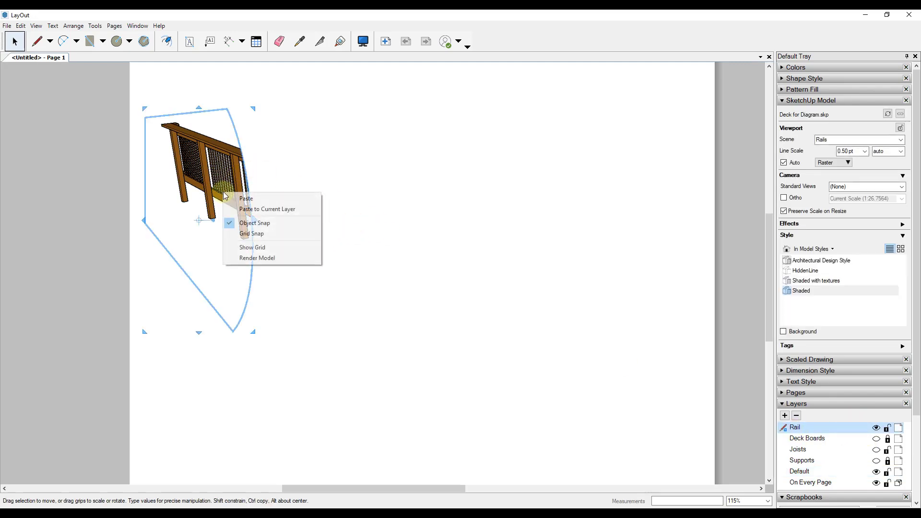
{"action": "right_click", "coordinate": [242, 155]}
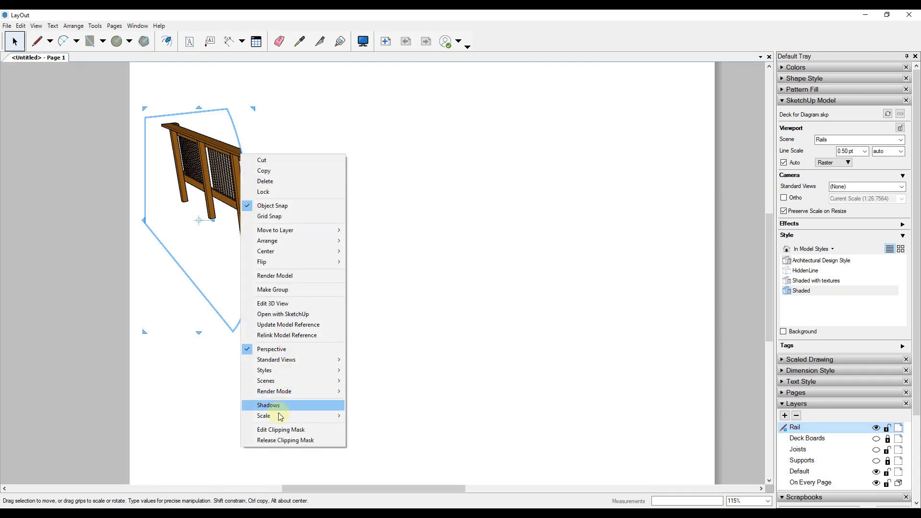
{"action": "left_click", "coordinate": [286, 440]}
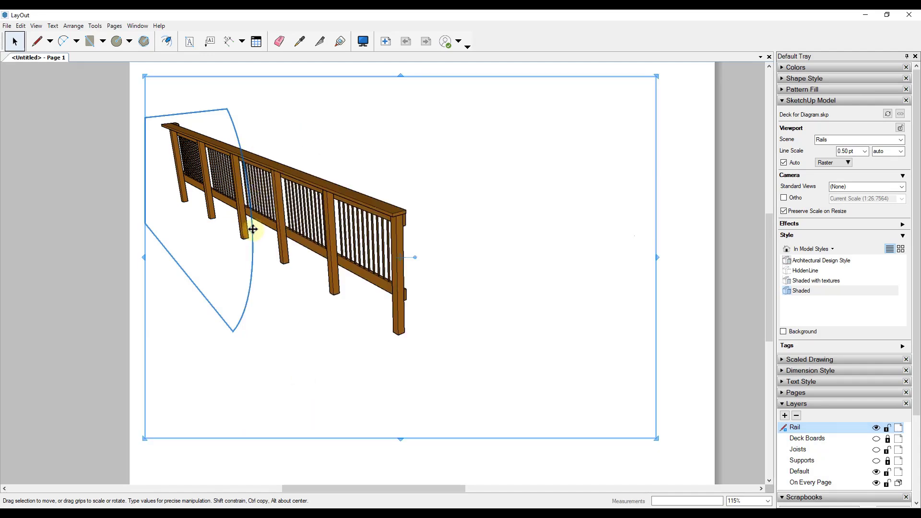
Widen the railing's mask outline past the fifth post and create the Rails viewport's clipping mask from it again.
{"action": "left_click", "coordinate": [263, 292]}
{"action": "left_click", "coordinate": [251, 268]}
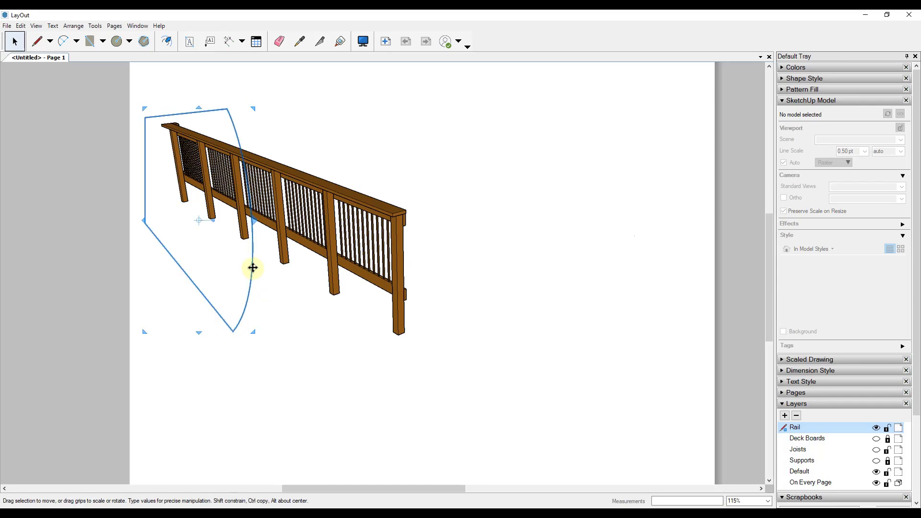
{"action": "left_click_drag", "start_coordinate": [255, 216], "coordinate": [347, 218]}
{"action": "left_click", "coordinate": [365, 241]}
{"action": "right_click", "coordinate": [371, 244]}
{"action": "left_click", "coordinate": [414, 403]}
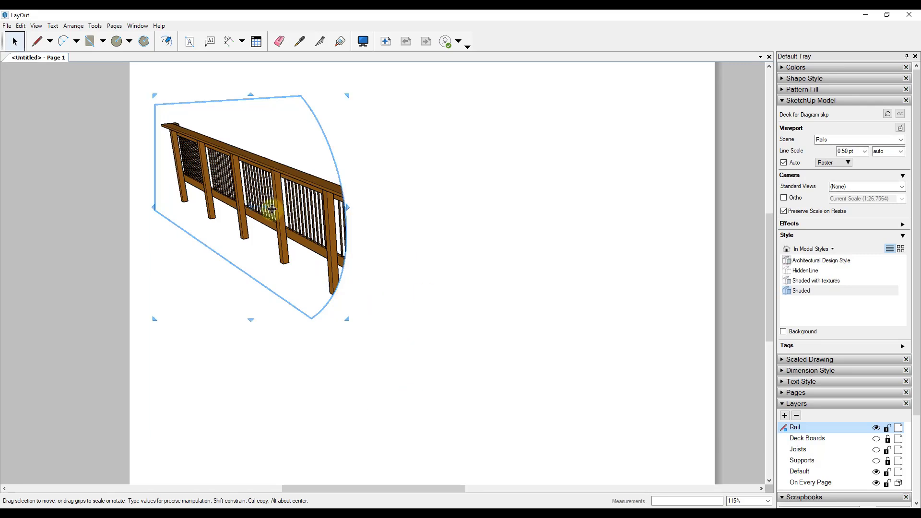
{"action": "left_click", "coordinate": [91, 169]}
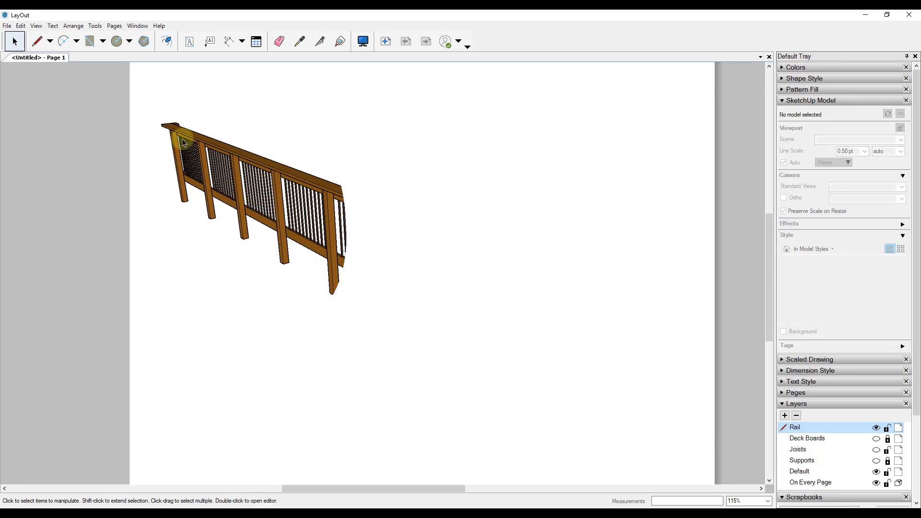
Turn the Deck Boards, Joists and Supports layers back on.
{"action": "left_click", "coordinate": [877, 439]}
{"action": "left_click", "coordinate": [878, 450]}
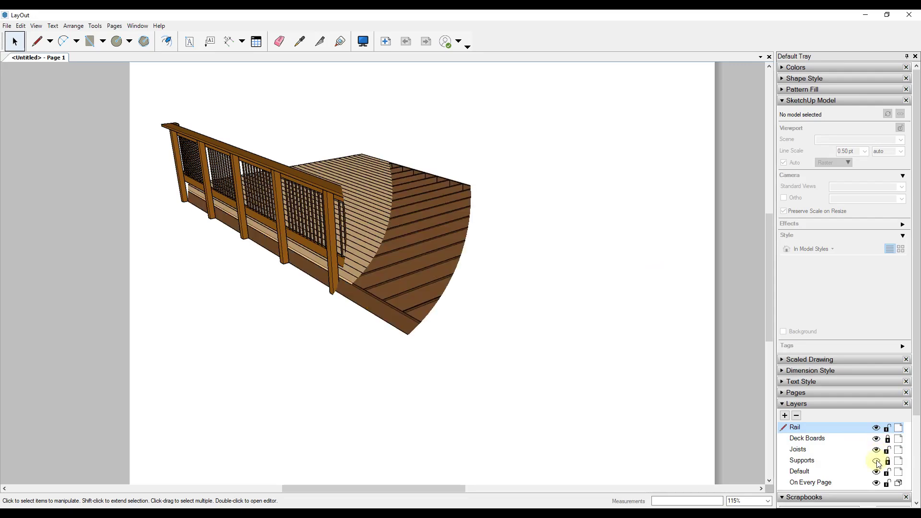
{"action": "left_click", "coordinate": [877, 461]}
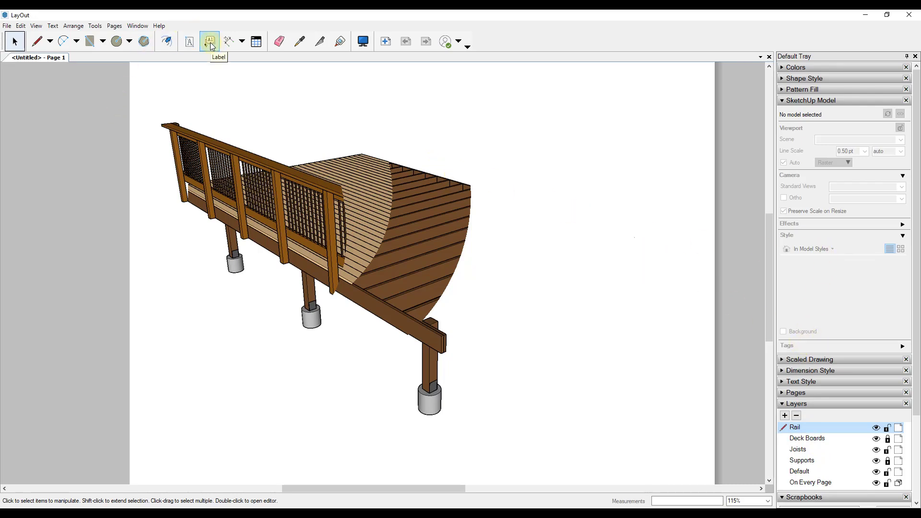
Add a new layer above Rail and name it Annotations.
{"action": "left_click", "coordinate": [784, 416]}
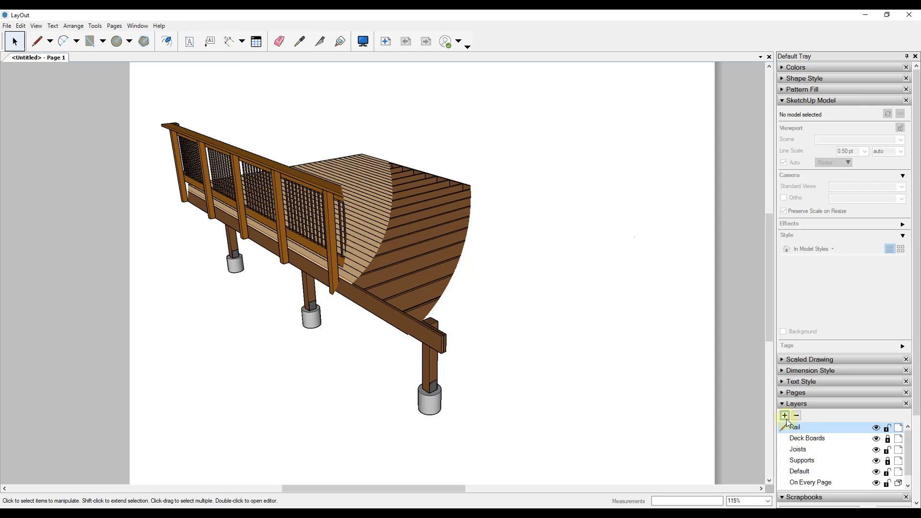
{"action": "double_click", "coordinate": [798, 427]}
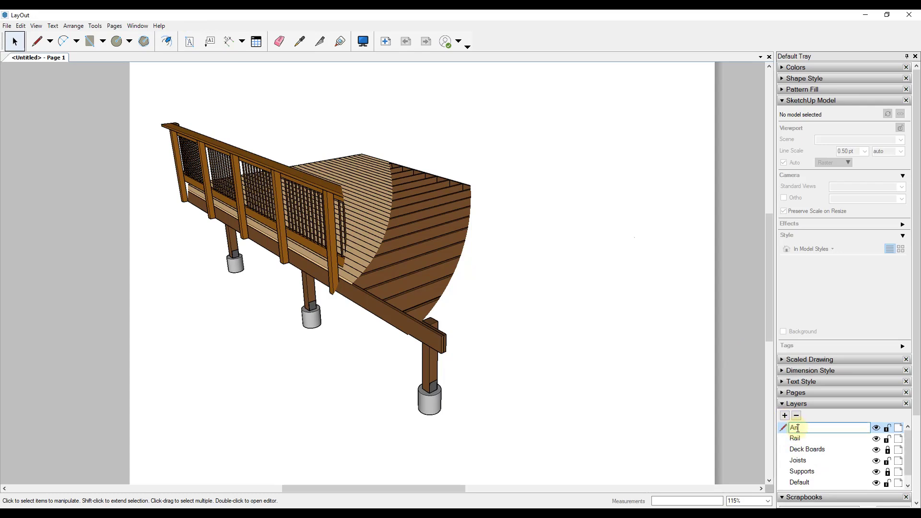
{"action": "key", "text": "Return"}
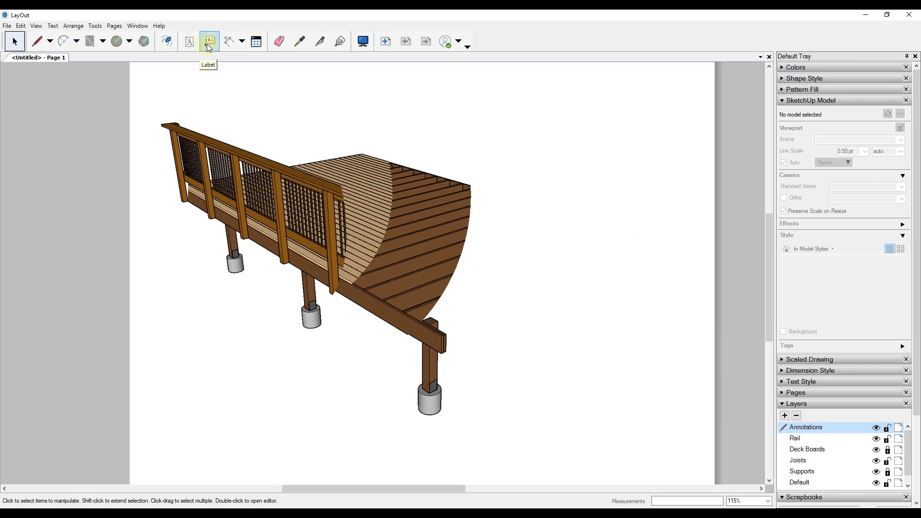
Label the exposed joists with a leader reading "Joists", its text out beyond the deck's far corner.
{"action": "left_click", "coordinate": [381, 158]}
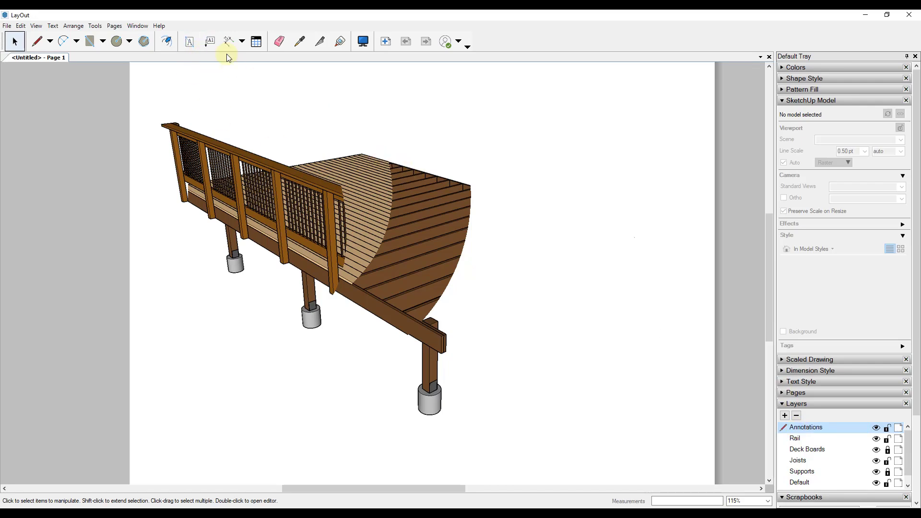
{"action": "left_click", "coordinate": [212, 46]}
{"action": "left_click", "coordinate": [441, 204]}
{"action": "left_click", "coordinate": [473, 168]}
{"action": "left_click", "coordinate": [479, 163]}
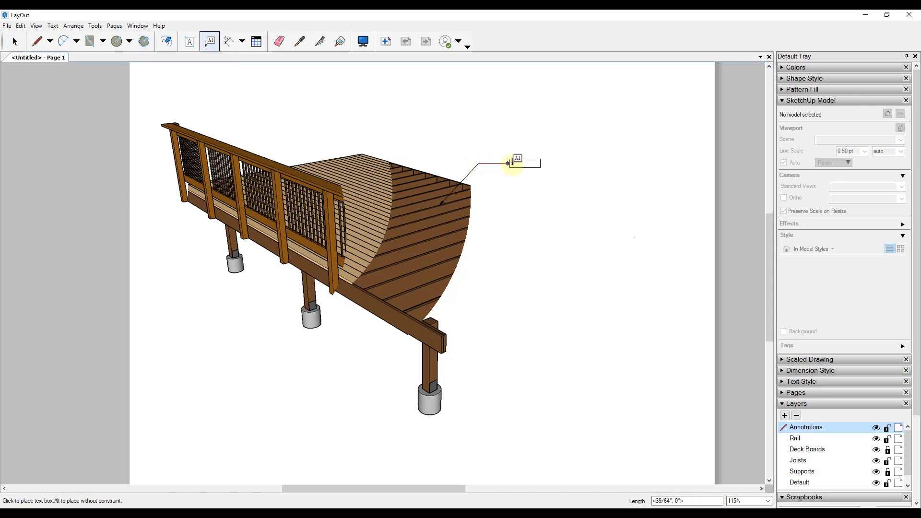
{"action": "left_click", "coordinate": [512, 164]}
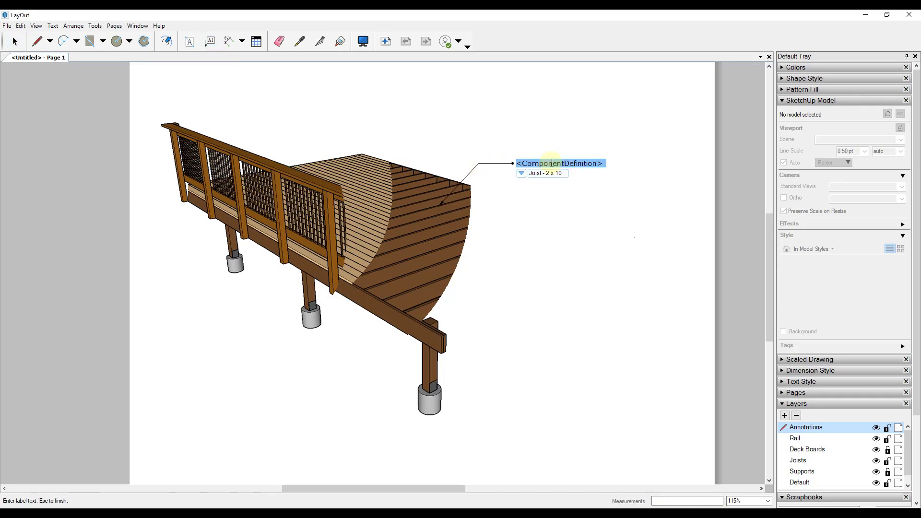
{"action": "type", "text": "Joists"}
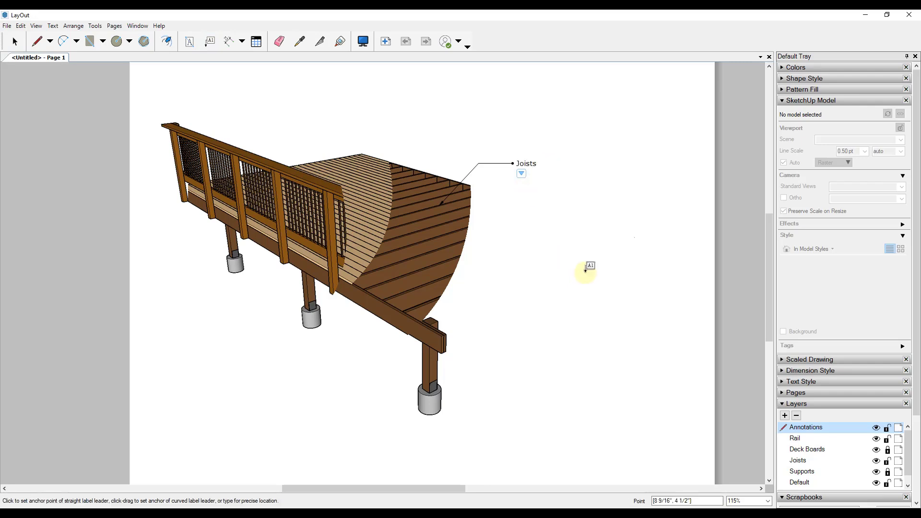
Add a leader label reading "Beams" that points to the exposed end of the front beam.
{"action": "left_click", "coordinate": [445, 332]}
{"action": "left_click", "coordinate": [484, 293]}
{"action": "left_click", "coordinate": [516, 293]}
{"action": "type", "text": "Beams"}
{"action": "key", "text": "Escape"}
Add a leader label reading "Decking" at the back corner of the deck boards, then finish labelling.
{"action": "left_click", "coordinate": [360, 155]}
{"action": "left_click", "coordinate": [394, 126]}
{"action": "left_click", "coordinate": [423, 122]}
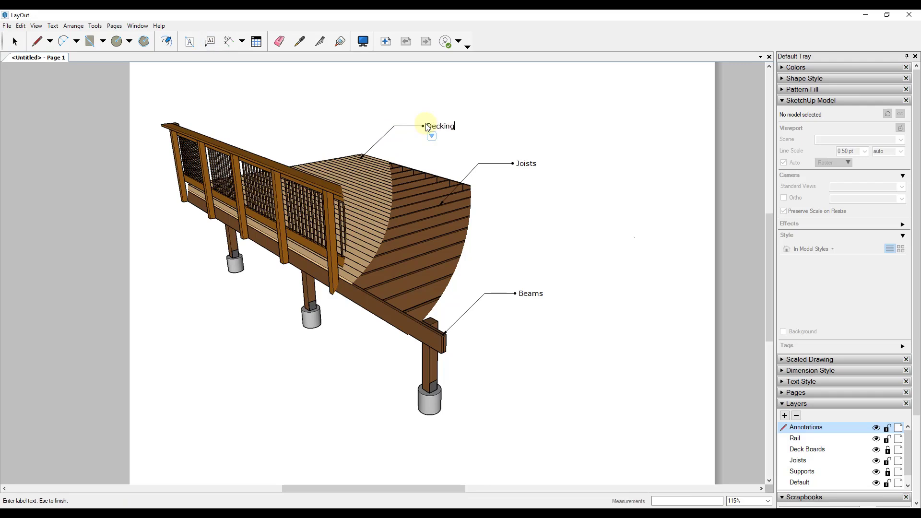
{"action": "key", "text": "Escape"}
{"action": "key", "text": "space"}
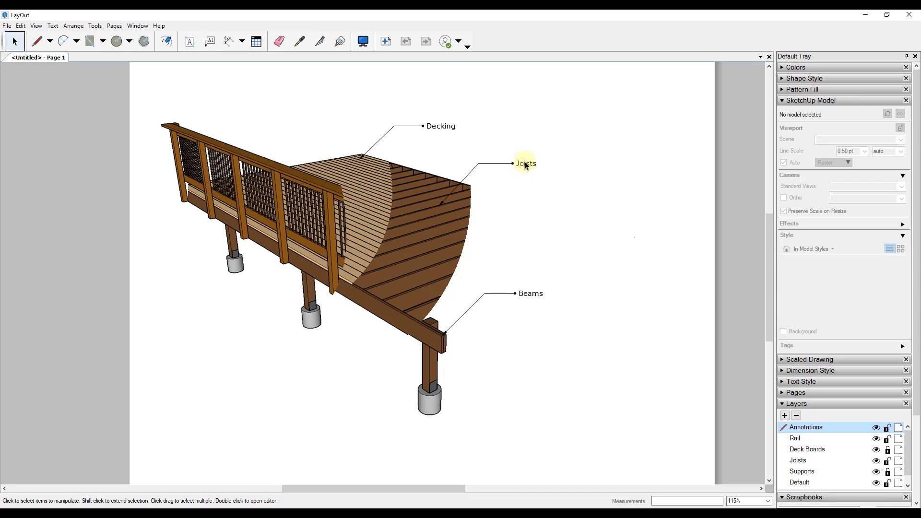
Select everything on the Annotations layer and set the label text to bold, 16 pt.
{"action": "right_click", "coordinate": [806, 431]}
{"action": "left_click", "coordinate": [824, 481]}
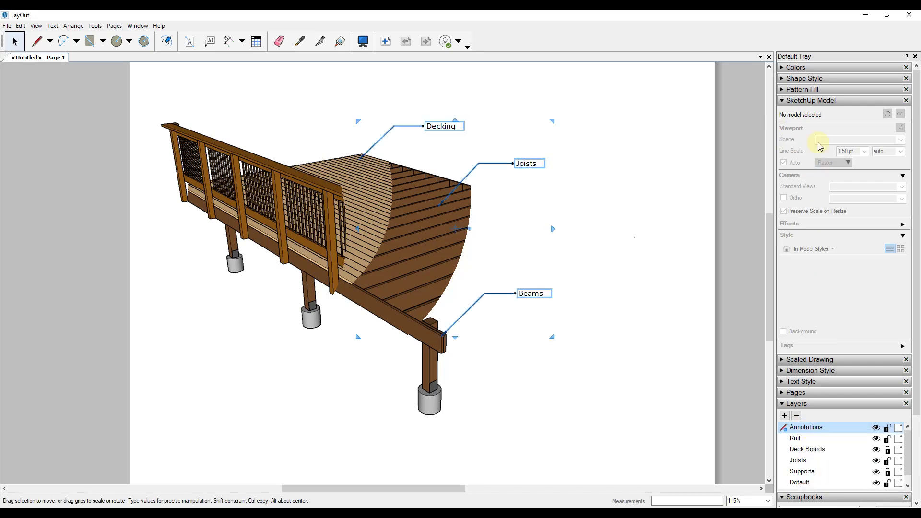
{"action": "left_click", "coordinate": [784, 101]}
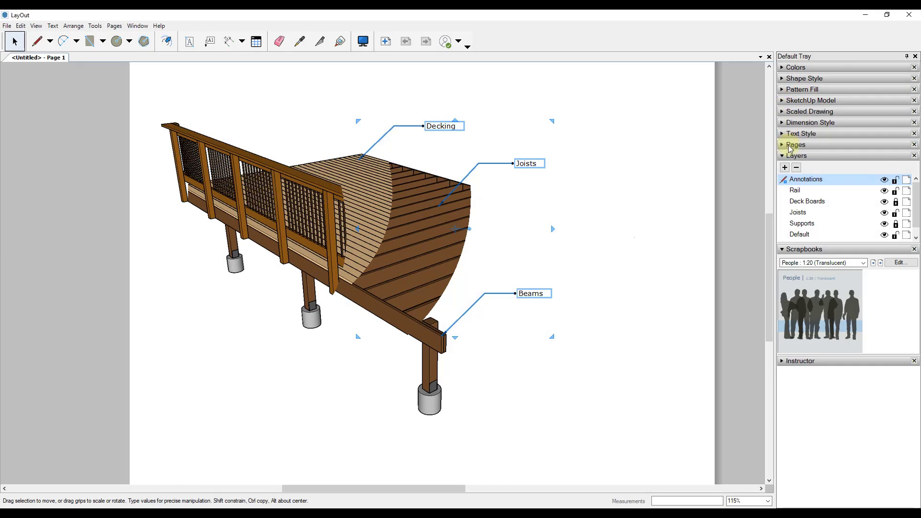
{"action": "left_click", "coordinate": [783, 134]}
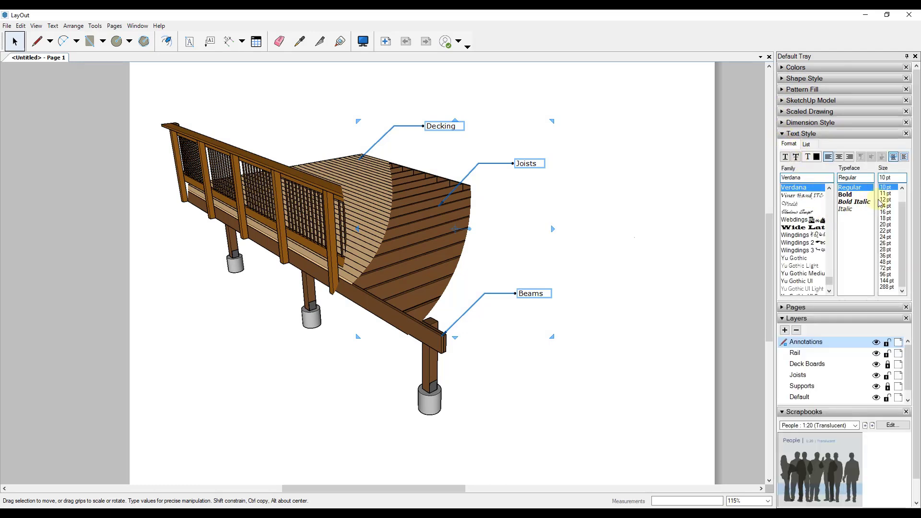
{"action": "left_click", "coordinate": [852, 195]}
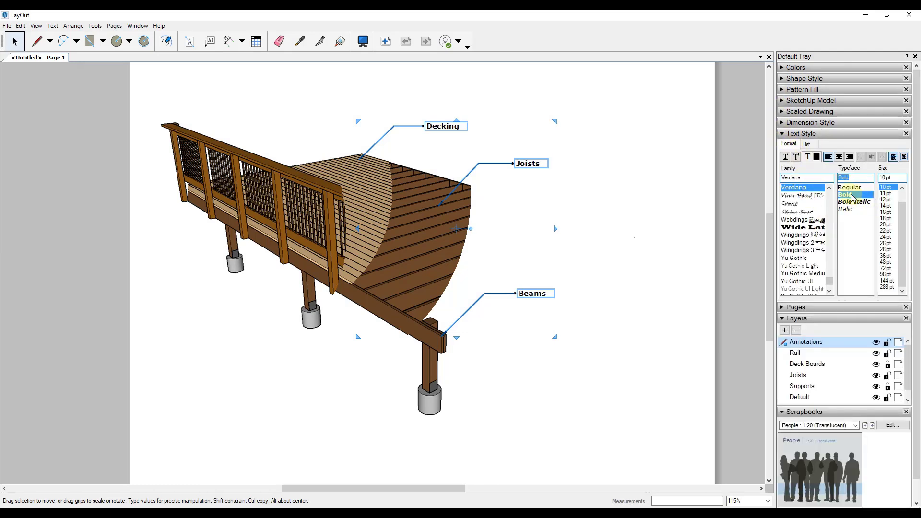
{"action": "left_click", "coordinate": [885, 206]}
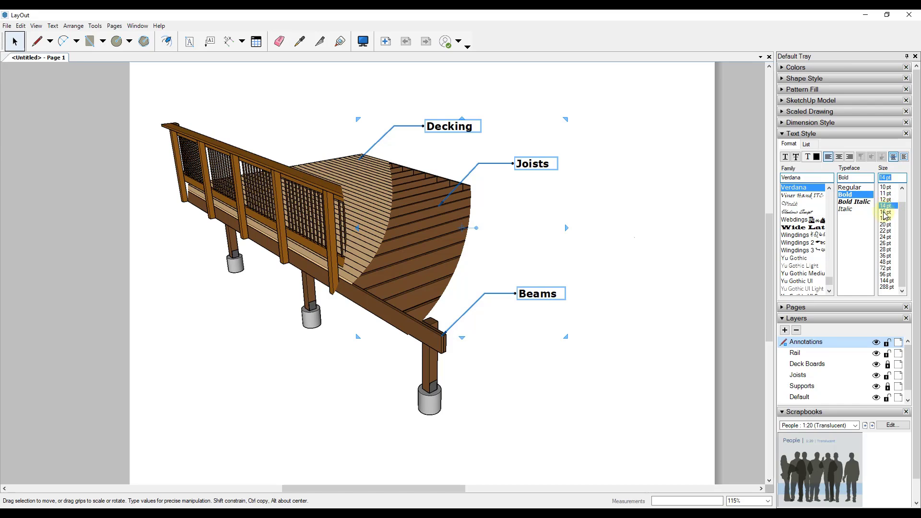
{"action": "left_click", "coordinate": [624, 187]}
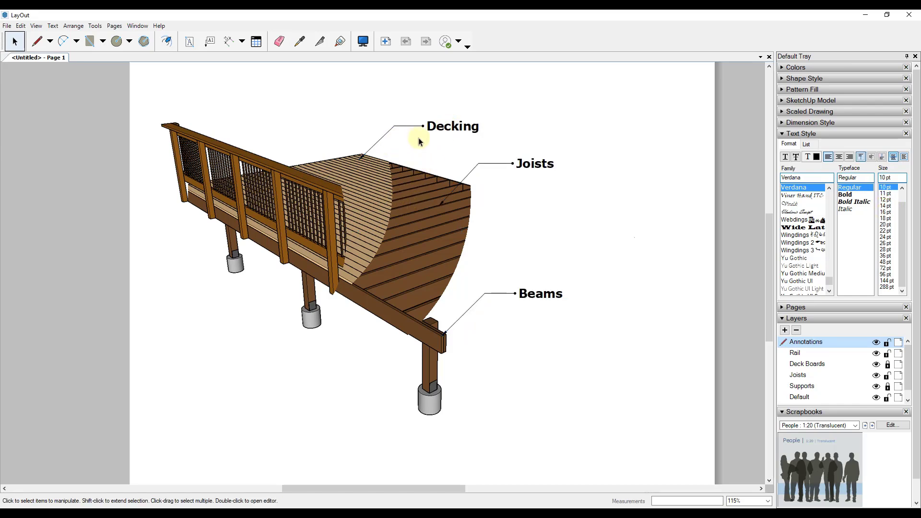